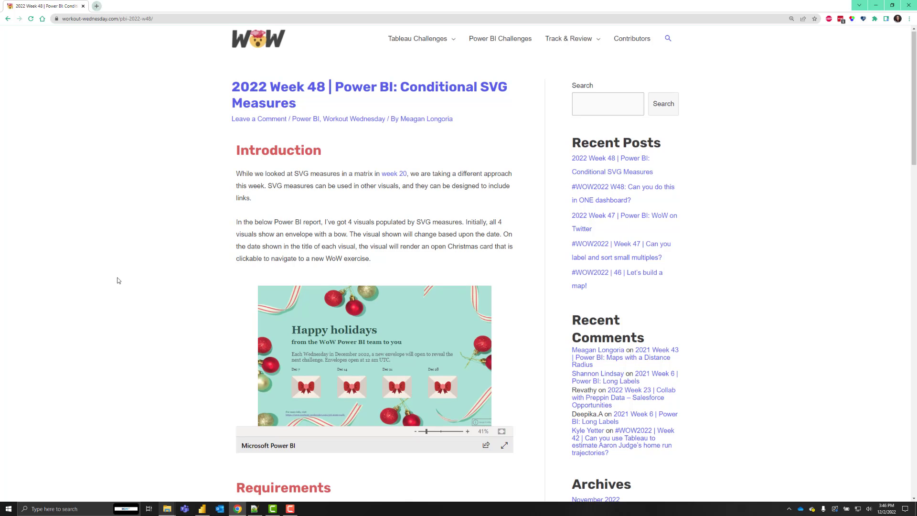
- View the embedded holiday report full screen, follow the link behind the Dec 7 envelope, and return to the Week 48 challenge page
{"action": "scroll", "coordinate": [118, 280], "scroll_direction": "down", "scroll_amount": 2}
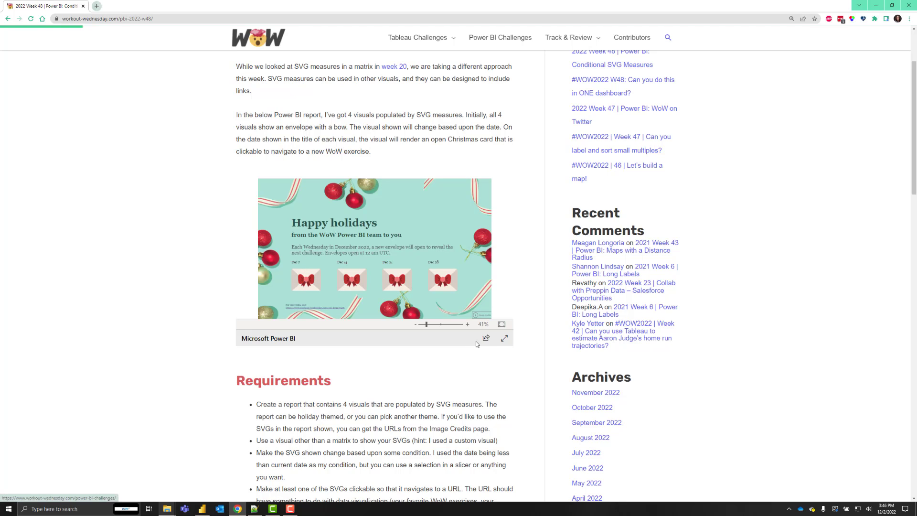
{"action": "left_click", "coordinate": [504, 339]}
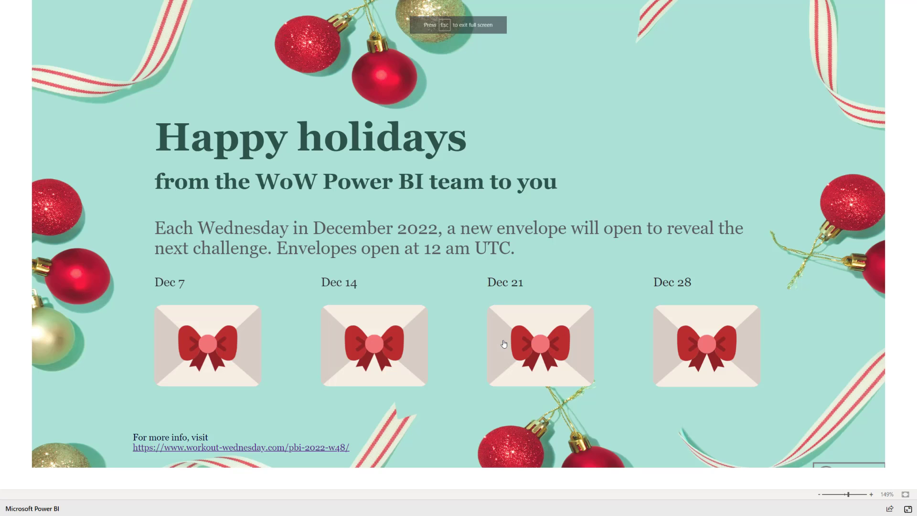
{"action": "left_click", "coordinate": [221, 307]}
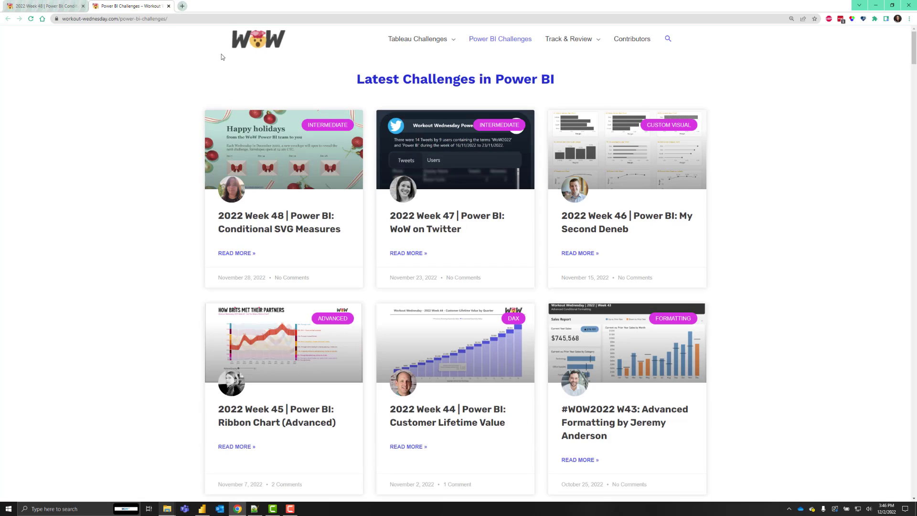
{"action": "left_click", "coordinate": [64, 9]}
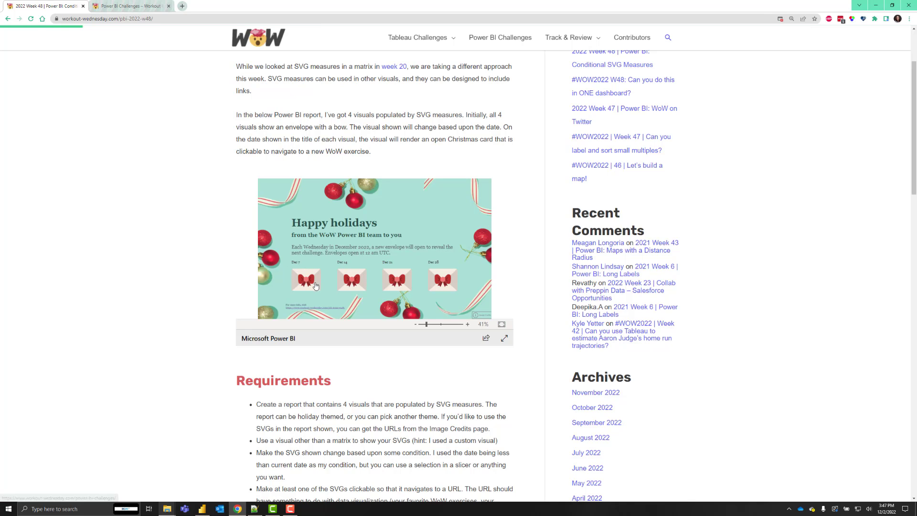
- In the WOW2022 Dec report in Power BI Desktop, set the Secret Reveal slicer to True and test the Dec 7 card's link
{"action": "key", "text": "alt+Tab"}
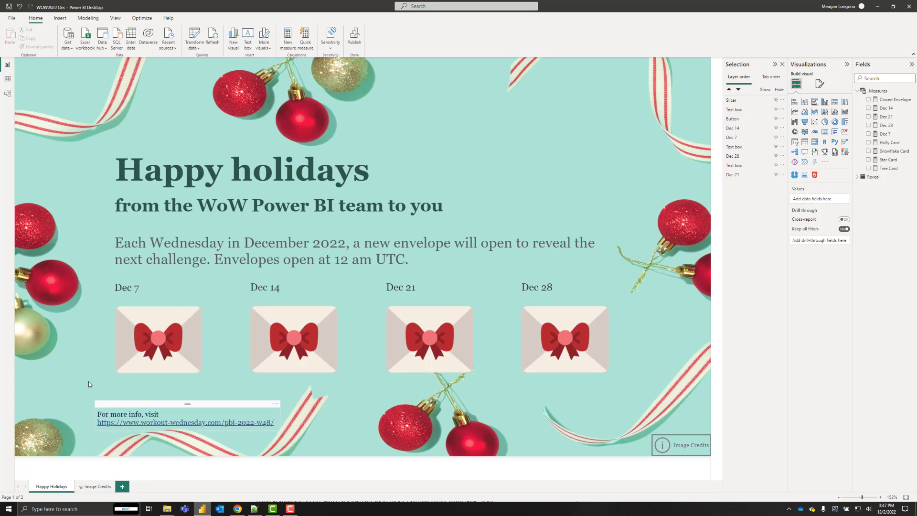
{"action": "left_click", "coordinate": [101, 487]}
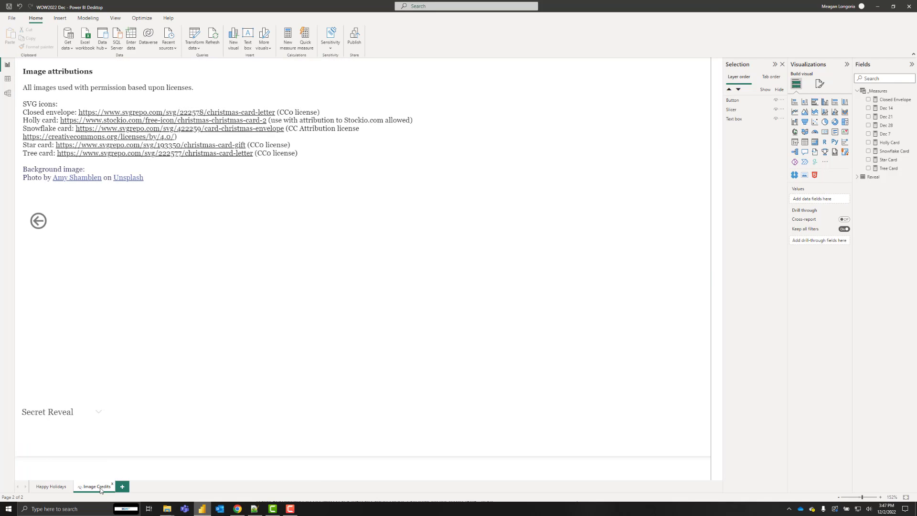
{"action": "left_click", "coordinate": [26, 442]}
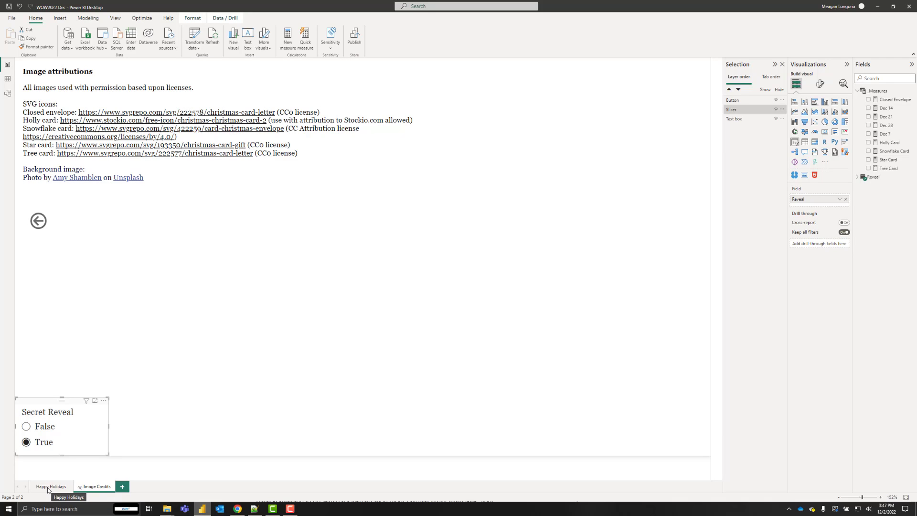
{"action": "left_click", "coordinate": [47, 487]}
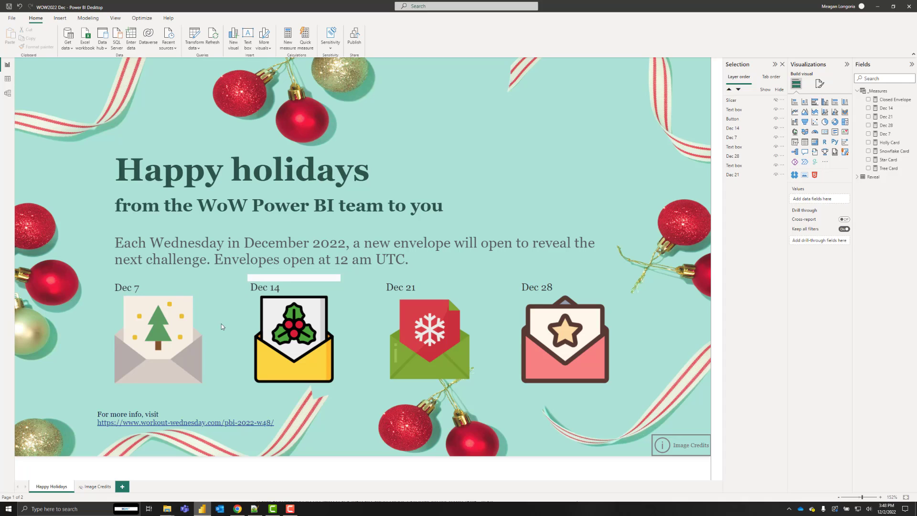
{"action": "left_click", "coordinate": [151, 364], "text": "ctrl"}
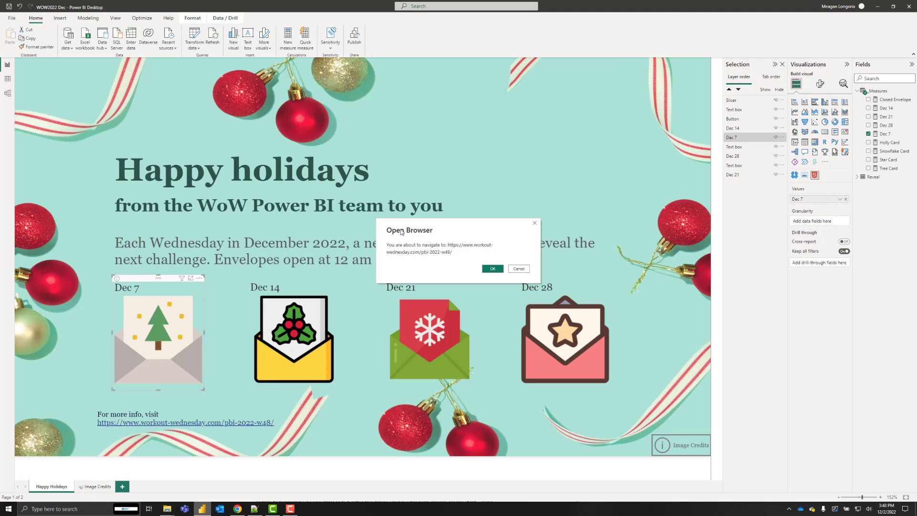
{"action": "left_click", "coordinate": [525, 270]}
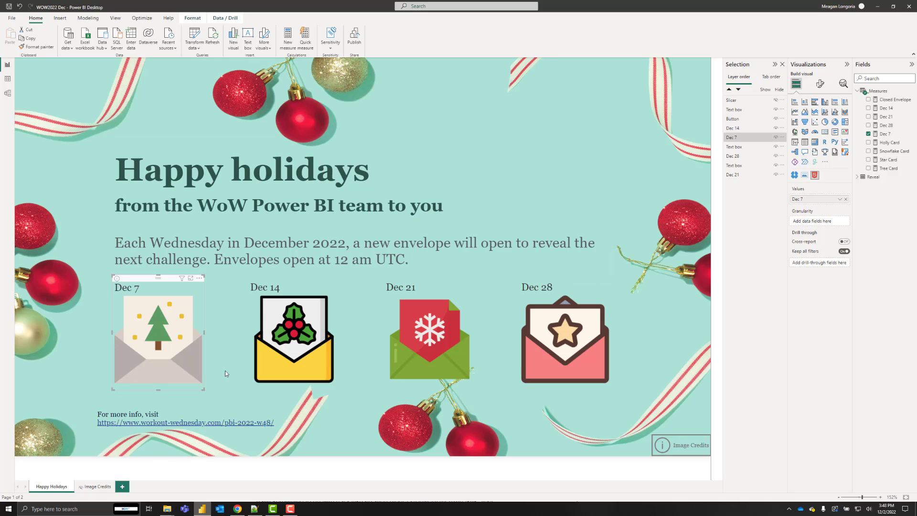
- Set the Secret Reveal slicer on the Image Credits page to False and return to the Happy Holidays page
{"action": "left_click", "coordinate": [97, 486]}
{"action": "left_click", "coordinate": [43, 427]}
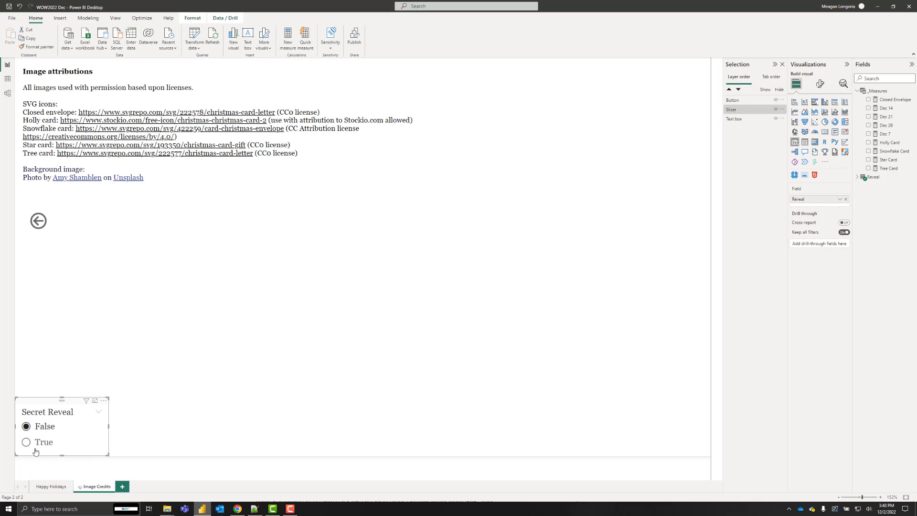
{"action": "left_click", "coordinate": [52, 486]}
- In the untitled blank Power BI report, create a calculated table with the formula _Measures = {BLANK()} and expand it in the field list
{"action": "key", "text": "alt+Tab"}
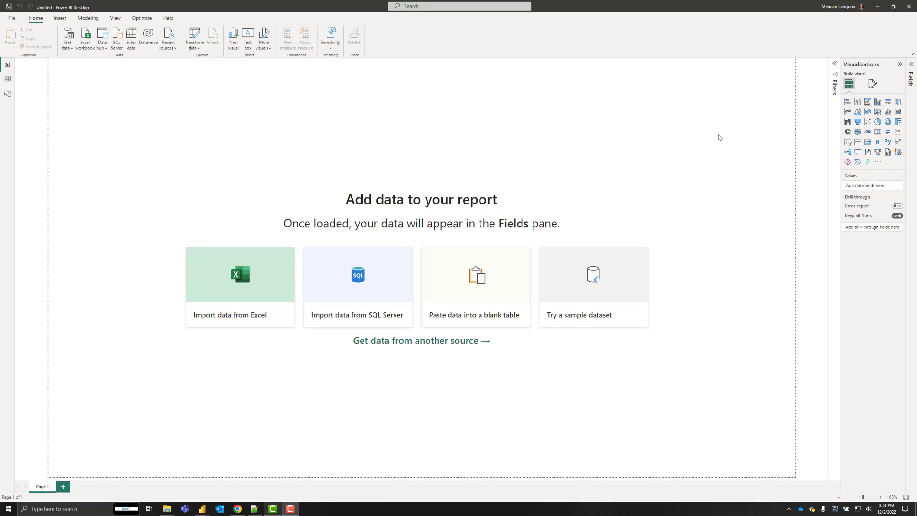
{"action": "left_click", "coordinate": [912, 66]}
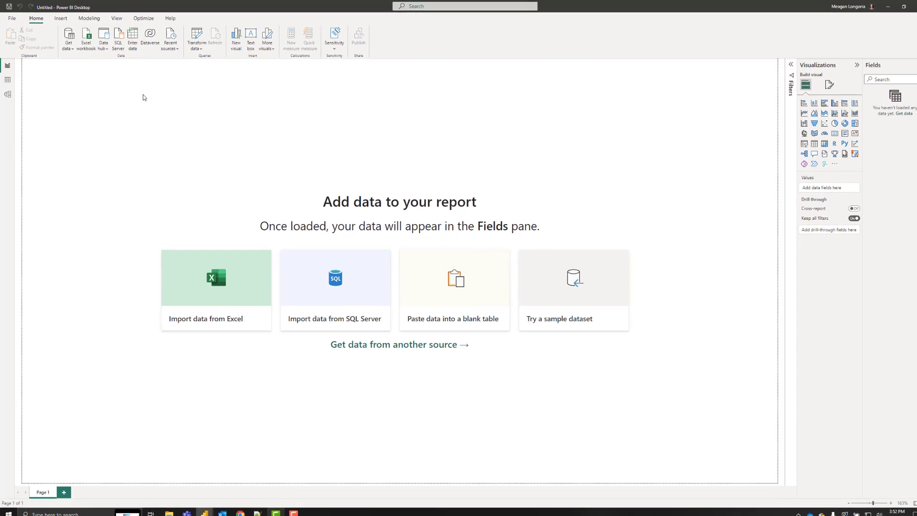
{"action": "left_click", "coordinate": [116, 21]}
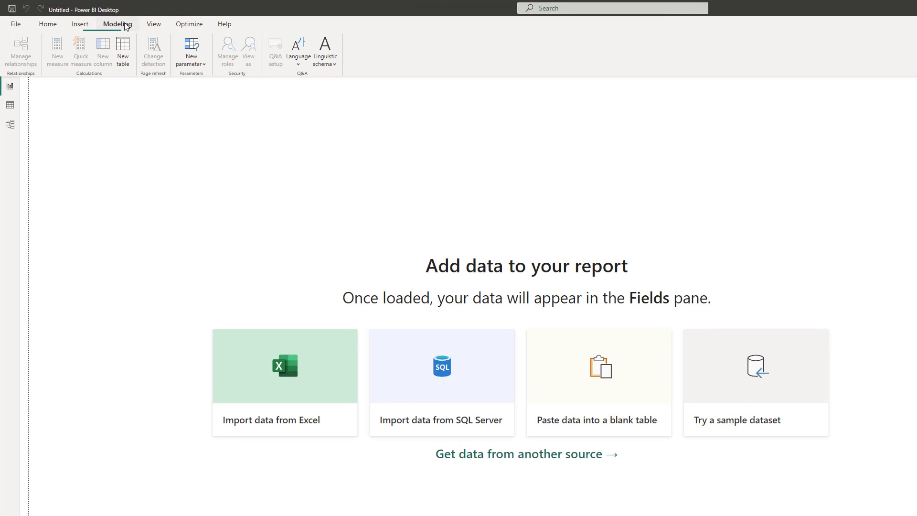
{"action": "left_click", "coordinate": [123, 47]}
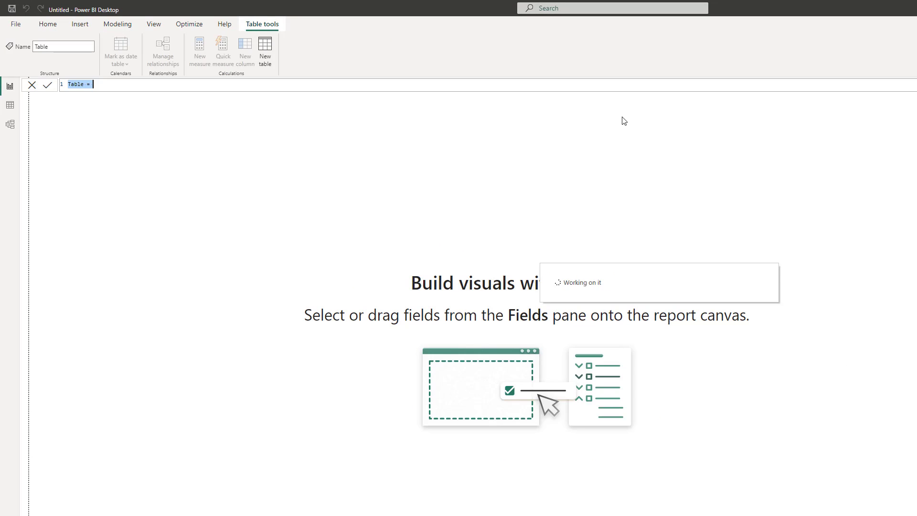
{"action": "type", "text": "_Measures = {BLANK()}"}
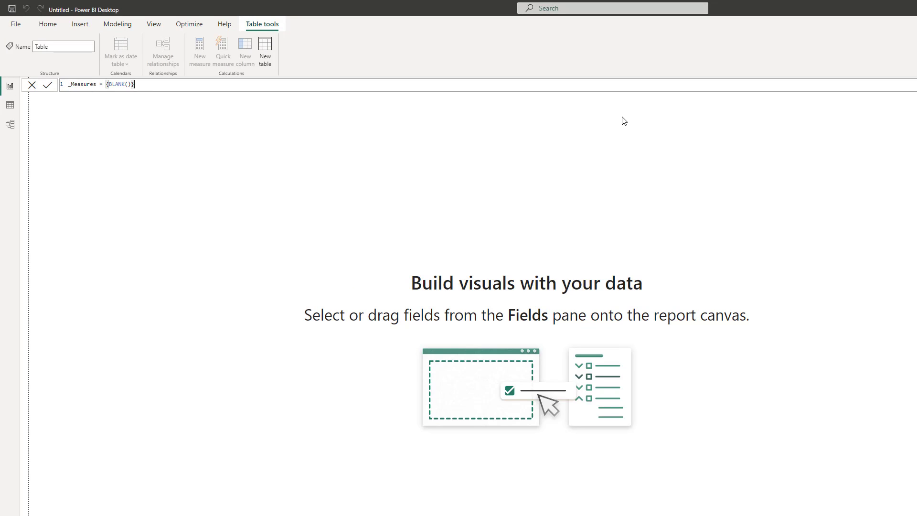
{"action": "key", "text": "Return"}
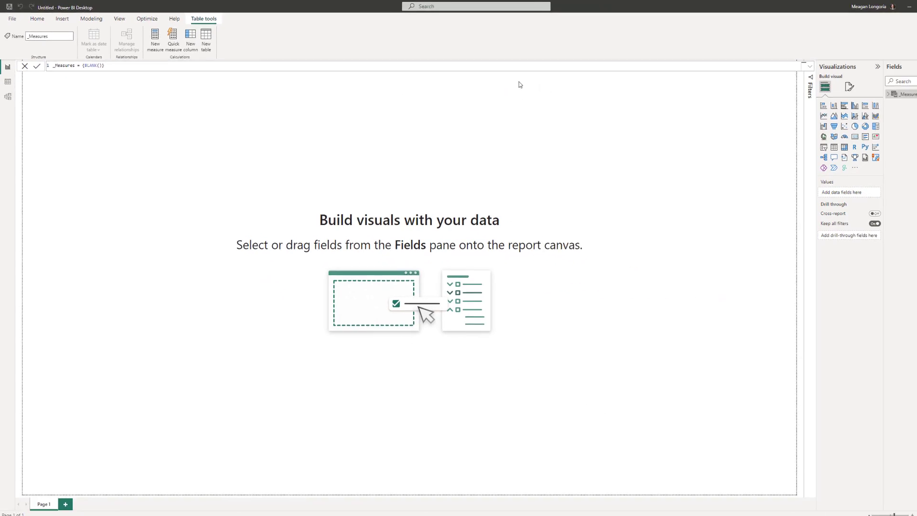
{"action": "left_click", "coordinate": [858, 92]}
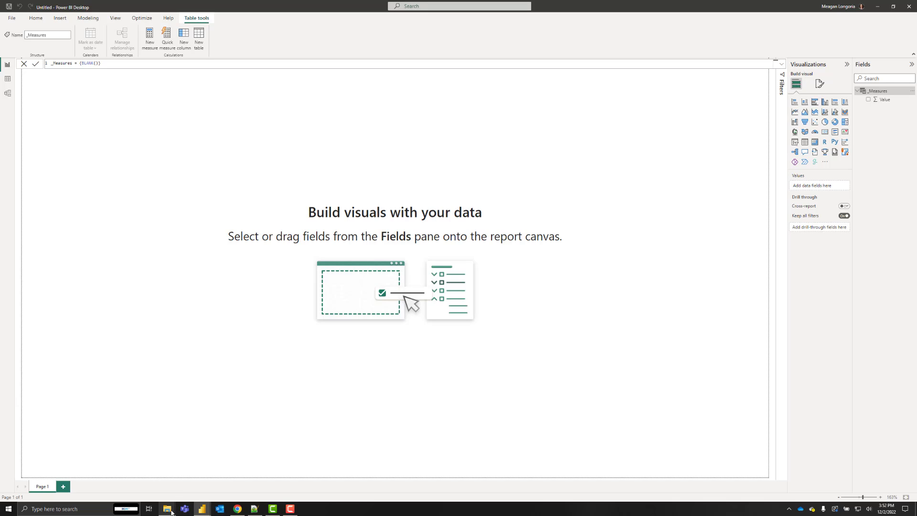
- Search the Power BI visuals gallery for "html" and import the HTML Content custom visual into the report
{"action": "left_click", "coordinate": [825, 163]}
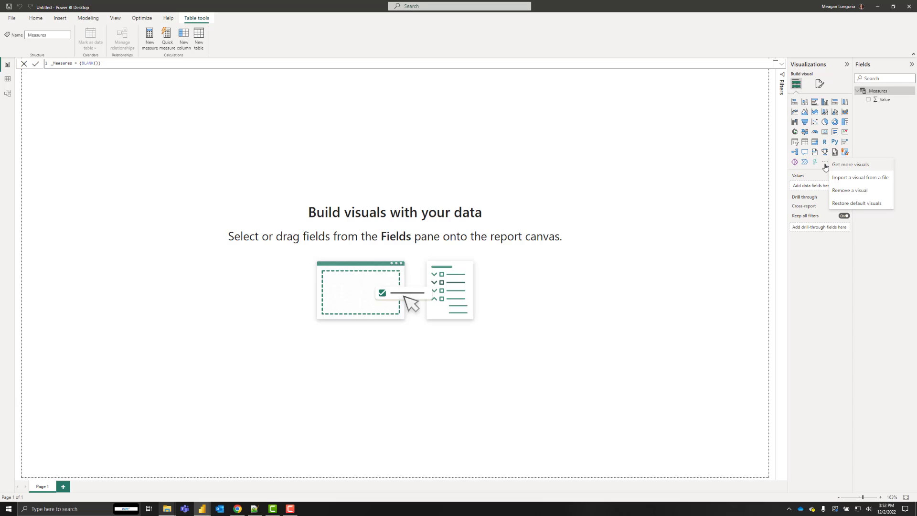
{"action": "left_click", "coordinate": [844, 165]}
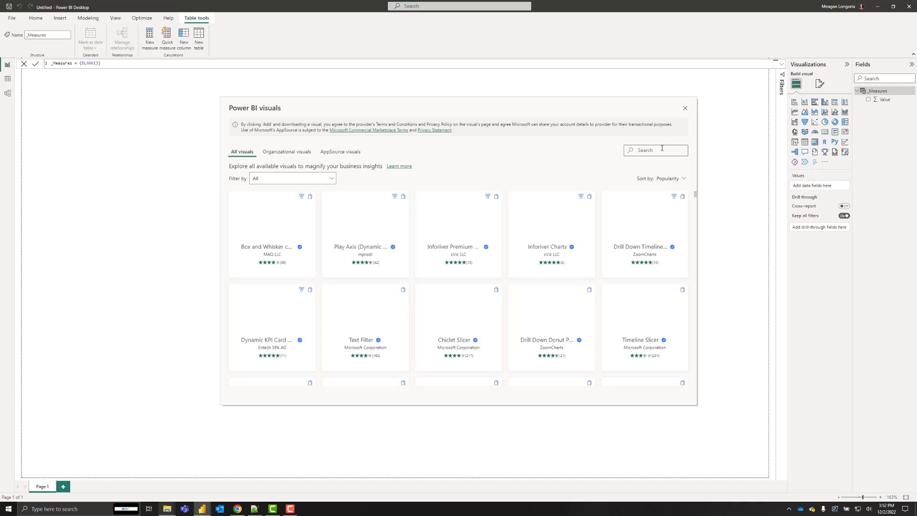
{"action": "left_click", "coordinate": [662, 149]}
{"action": "type", "text": "html"}
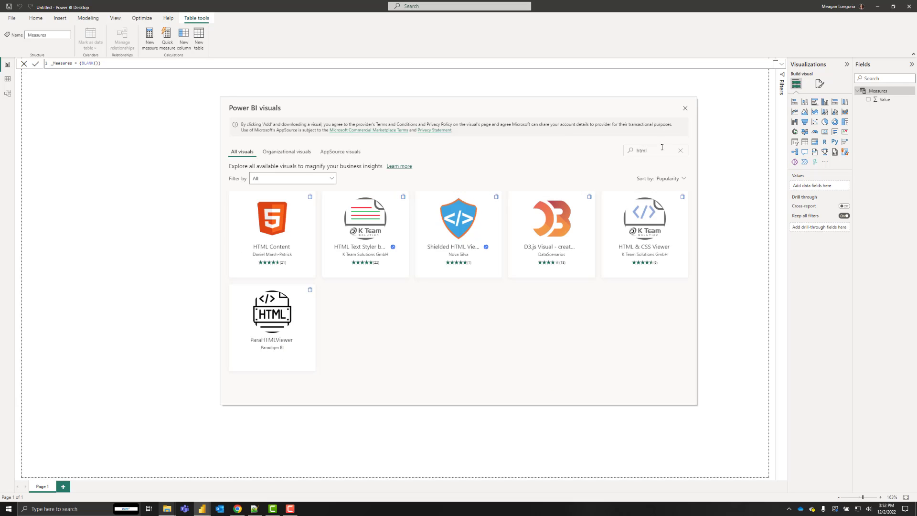
{"action": "left_click", "coordinate": [247, 242]}
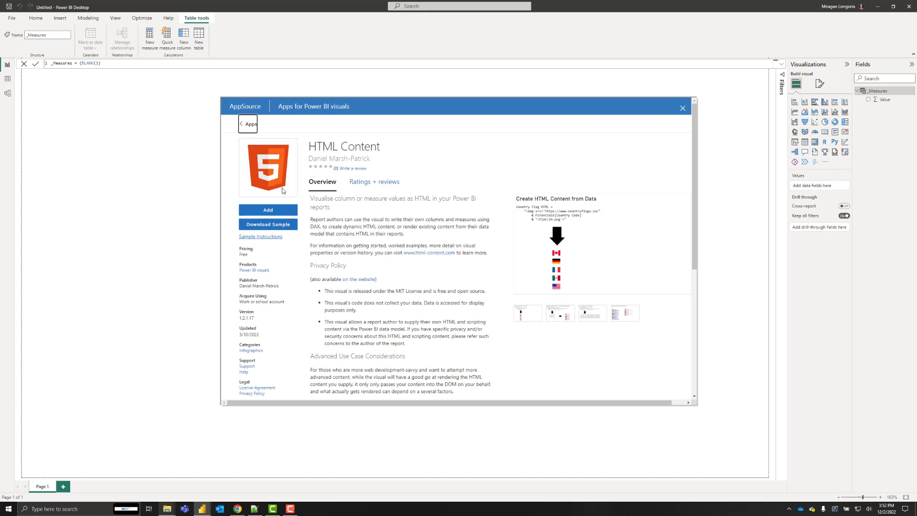
{"action": "left_click", "coordinate": [268, 209]}
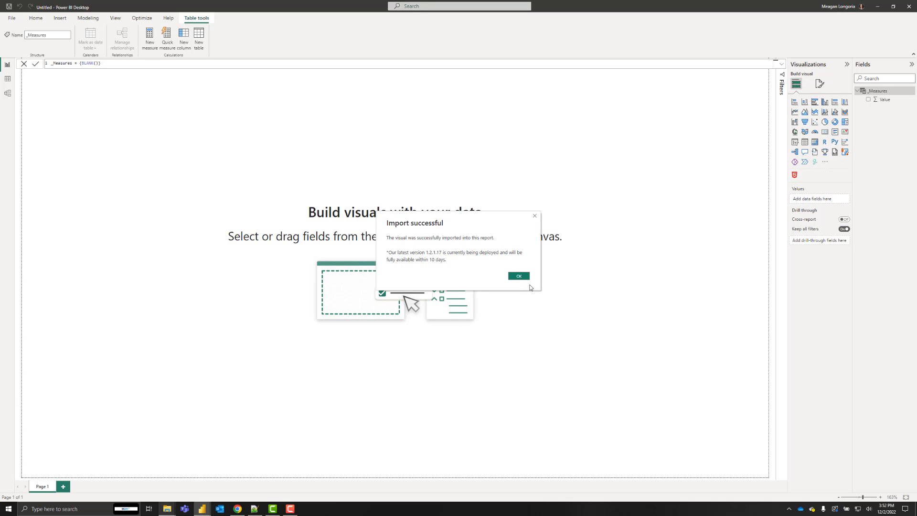
{"action": "left_click", "coordinate": [519, 276]}
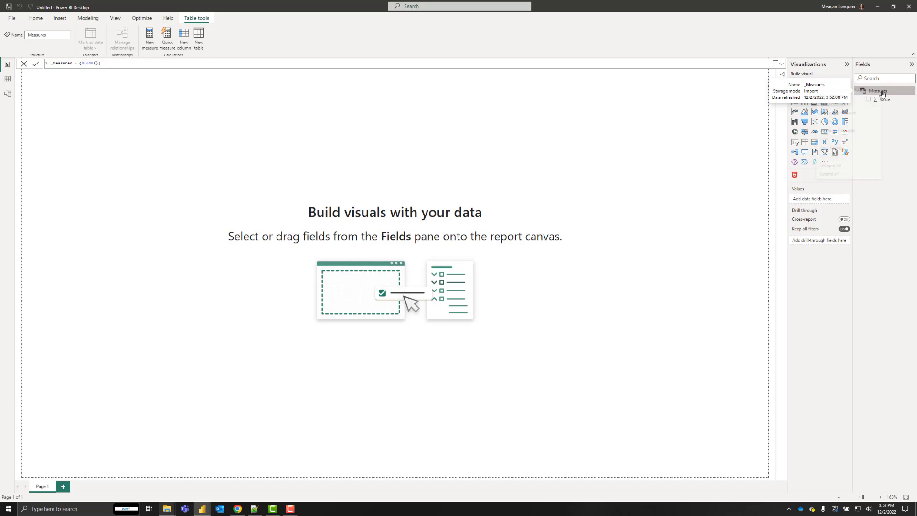
- Open christmas-card-letter-svgrepo-com.svg from the WoWImages folder in Notepad++ and maximize the editor window
{"action": "right_click", "coordinate": [882, 93]}
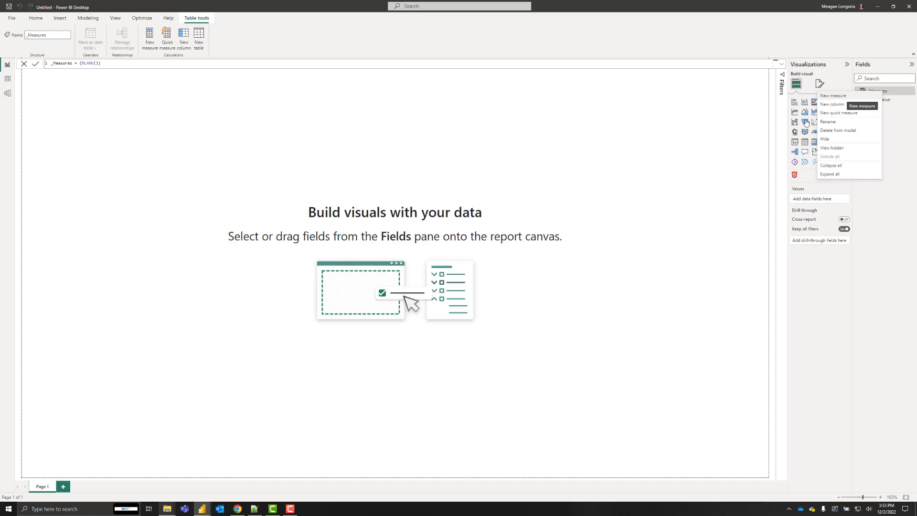
{"action": "mouse_move", "coordinate": [167, 511]}
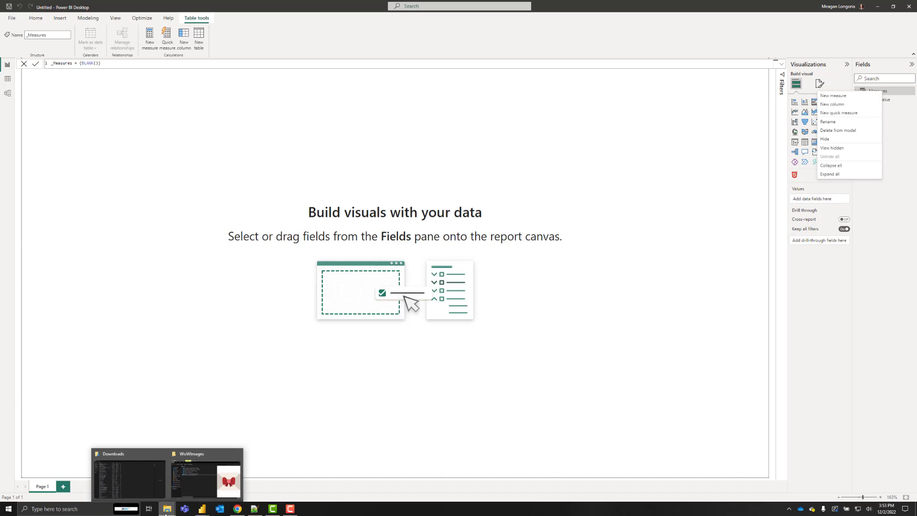
{"action": "left_click", "coordinate": [205, 475]}
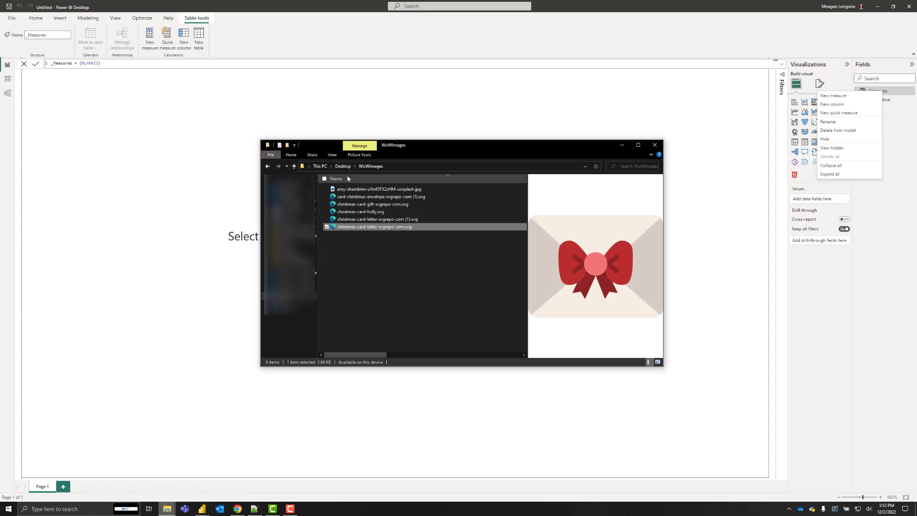
{"action": "left_click_drag", "start_coordinate": [426, 145], "coordinate": [202, 129]}
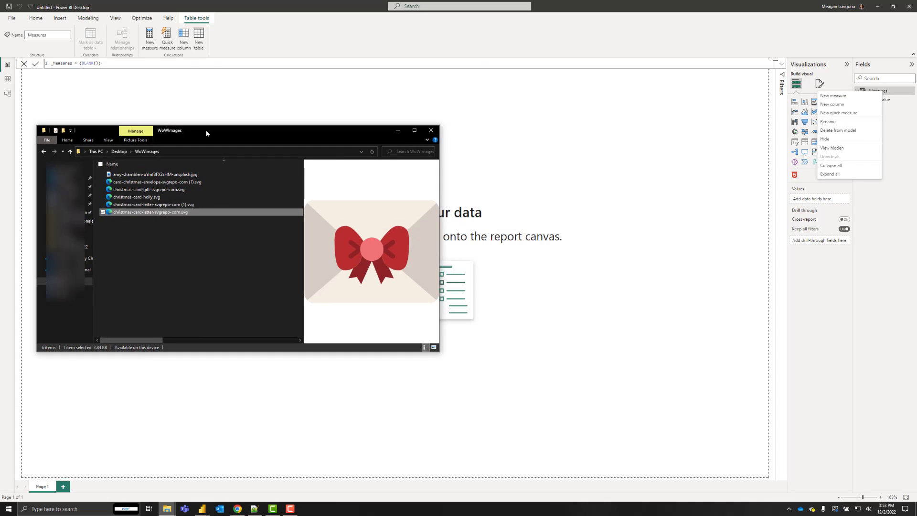
{"action": "right_click", "coordinate": [170, 213]}
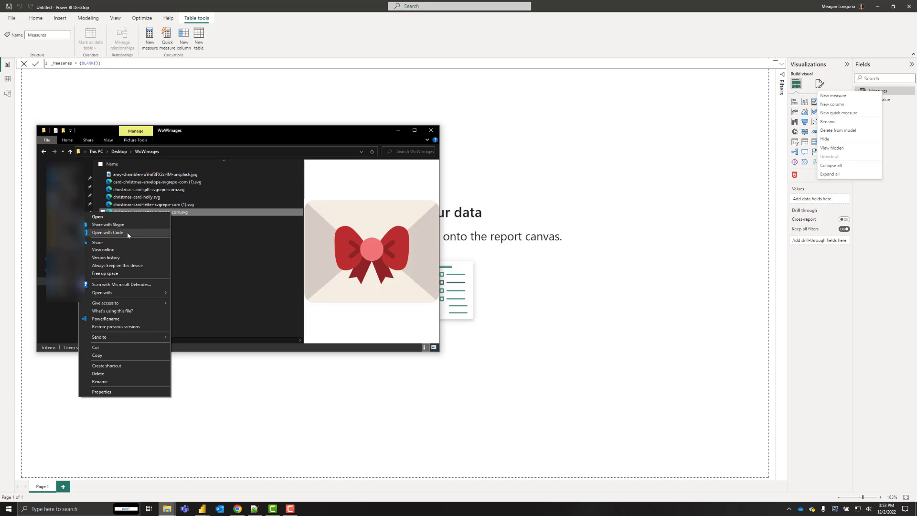
{"action": "mouse_move", "coordinate": [143, 293]}
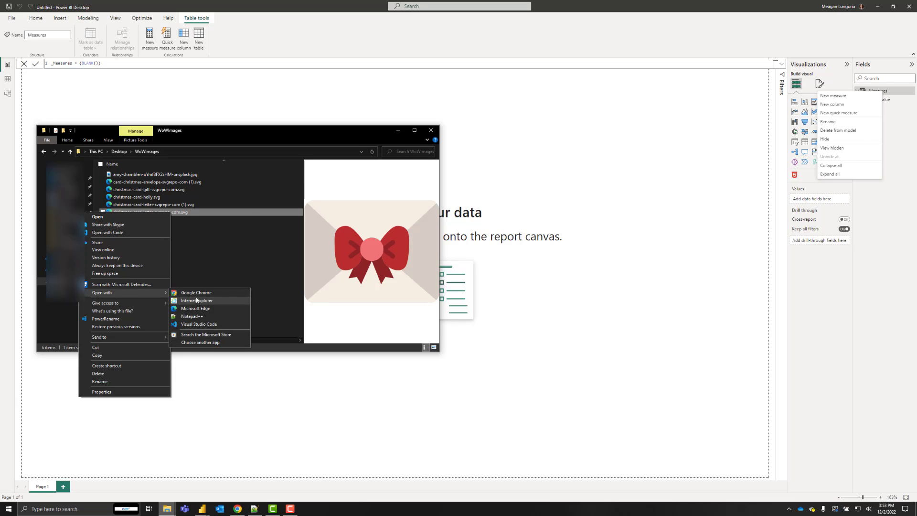
{"action": "left_click", "coordinate": [206, 317]}
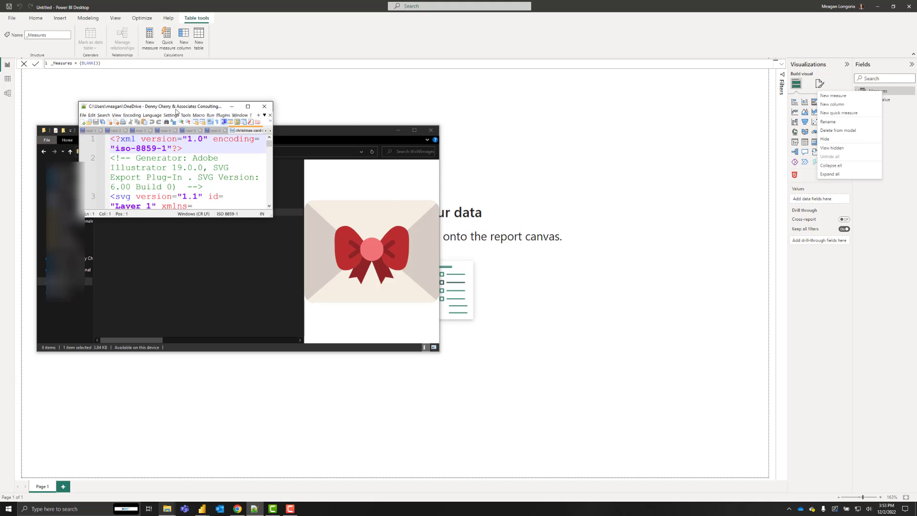
{"action": "left_click_drag", "start_coordinate": [255, 103], "coordinate": [368, 98]}
{"action": "double_click", "coordinate": [368, 98]}
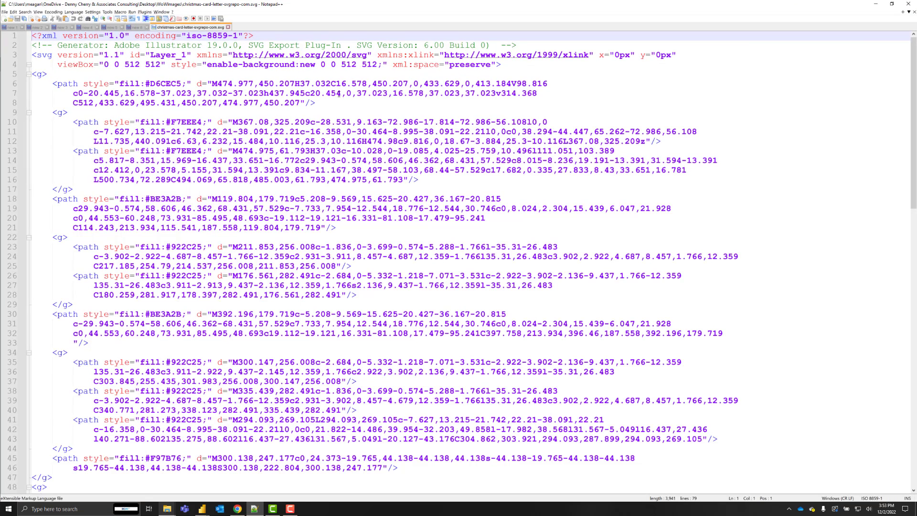
- Copy the SVG code from the opening <svg> tag through the closing </svg> tag into a new blank document
{"action": "left_click", "coordinate": [208, 102]}
{"action": "left_click", "coordinate": [87, 91]}
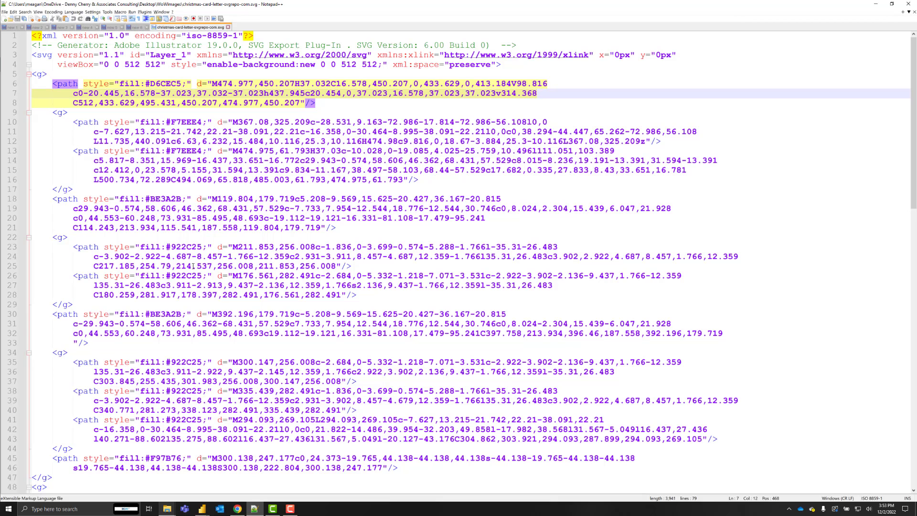
{"action": "scroll", "coordinate": [138, 101], "scroll_direction": "down", "scroll_amount": 1}
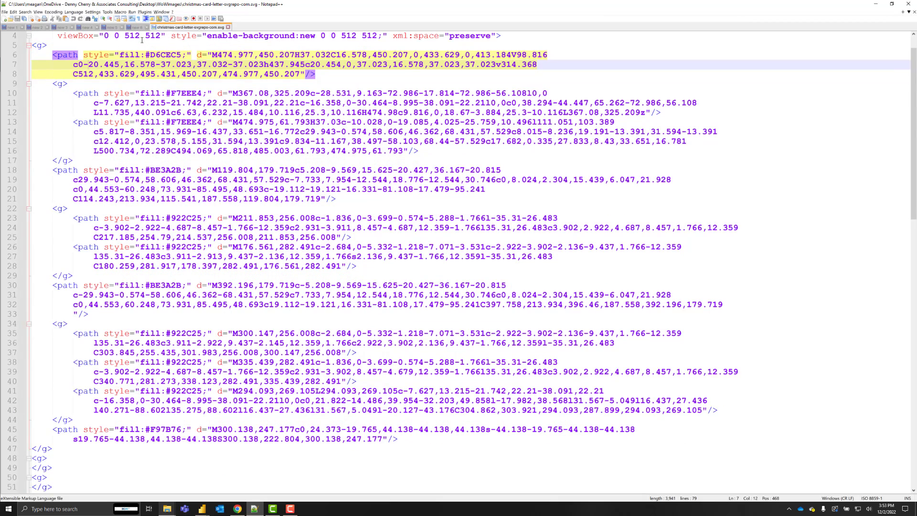
{"action": "left_click", "coordinate": [5, 19]}
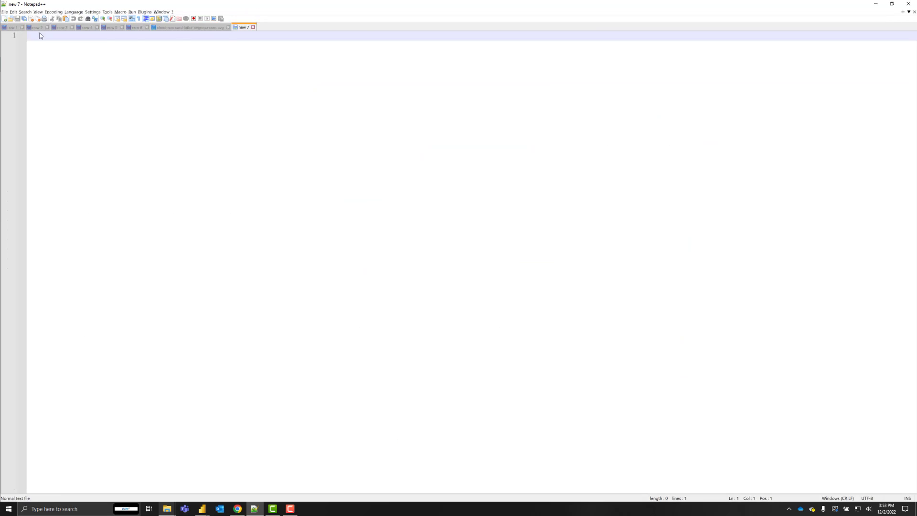
{"action": "left_click", "coordinate": [205, 27]}
{"action": "scroll", "coordinate": [188, 140], "scroll_direction": "up", "scroll_amount": 1}
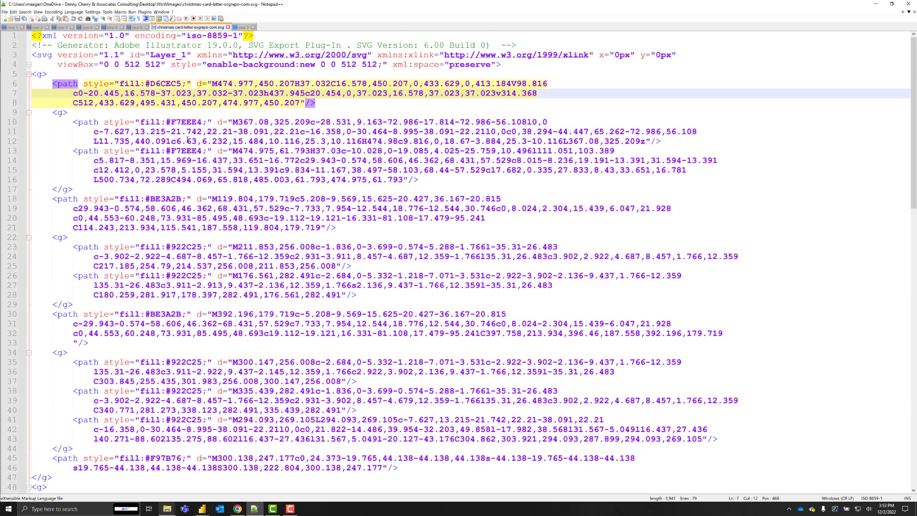
{"action": "left_click", "coordinate": [33, 56]}
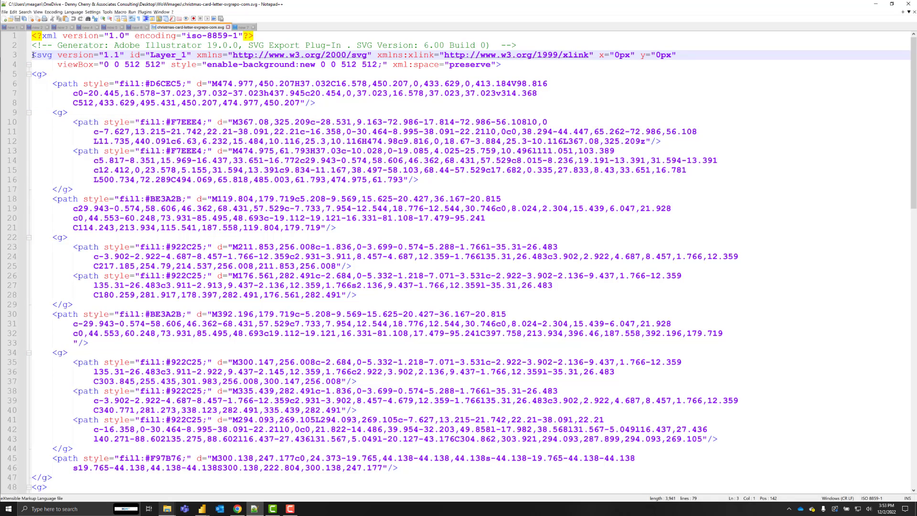
{"action": "left_click", "coordinate": [88, 45]}
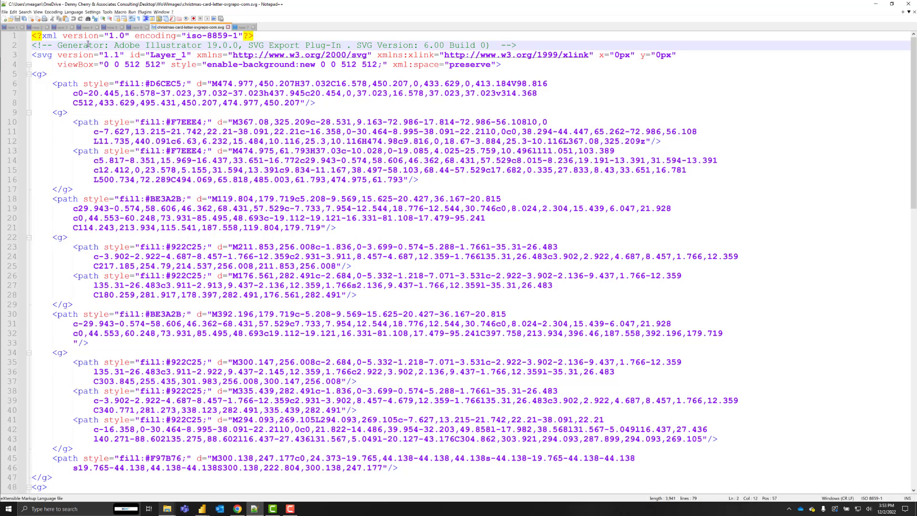
{"action": "left_click_drag", "start_coordinate": [33, 53], "coordinate": [184, 475]}
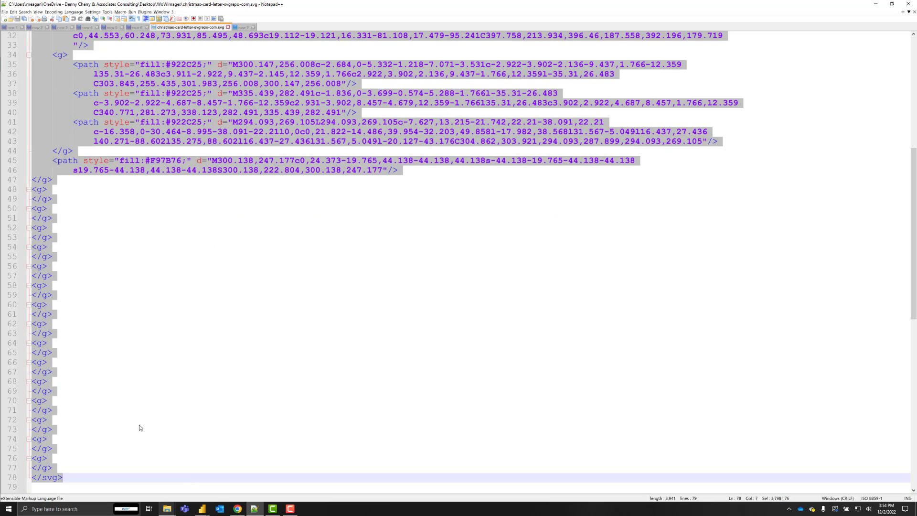
{"action": "left_click", "coordinate": [242, 27]}
{"action": "key", "text": "ctrl+v"}
{"action": "scroll", "coordinate": [215, 194], "scroll_direction": "up", "scroll_amount": 19}
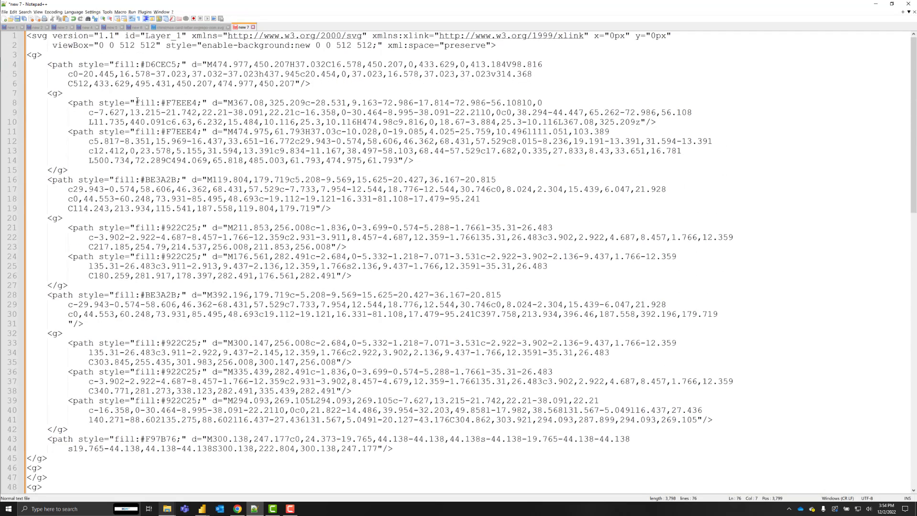
- Replace every double quote with a single quote throughout the copied SVG code and close the Replace dialog
{"action": "left_click", "coordinate": [161, 102]}
{"action": "left_click", "coordinate": [53, 36]}
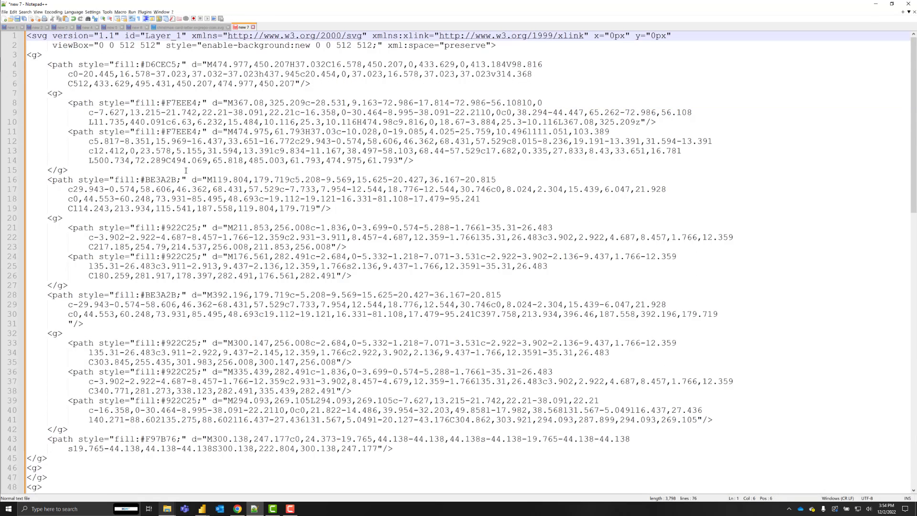
{"action": "key", "text": "ctrl+a"}
{"action": "key", "text": "ctrl+f"}
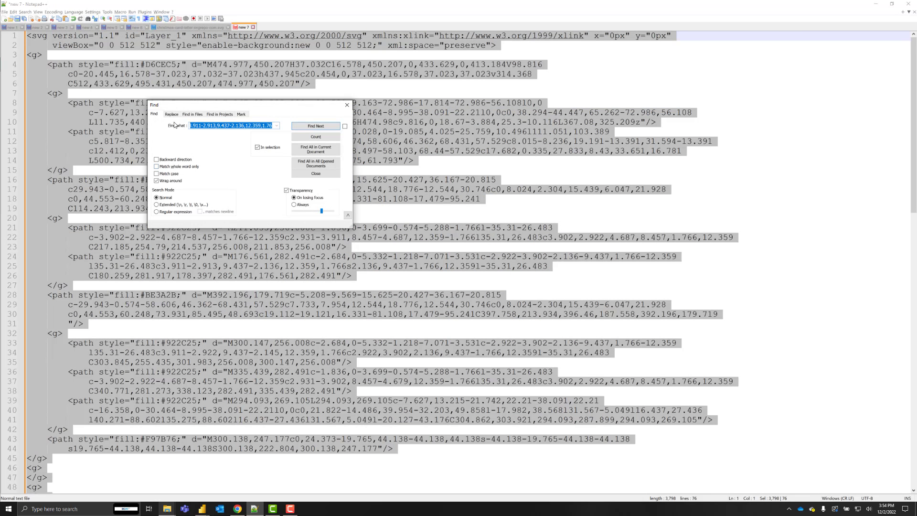
{"action": "type", "text": "\""}
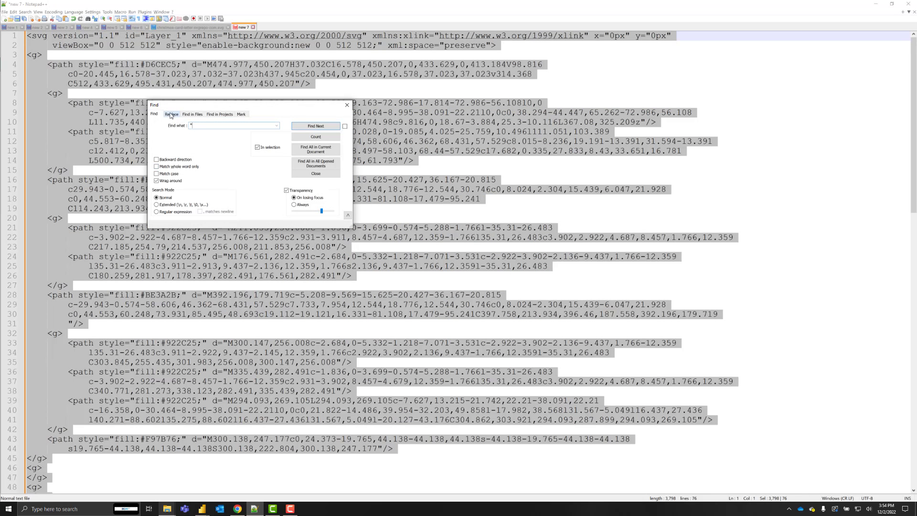
{"action": "left_click", "coordinate": [172, 114]}
{"action": "type", "text": "'"}
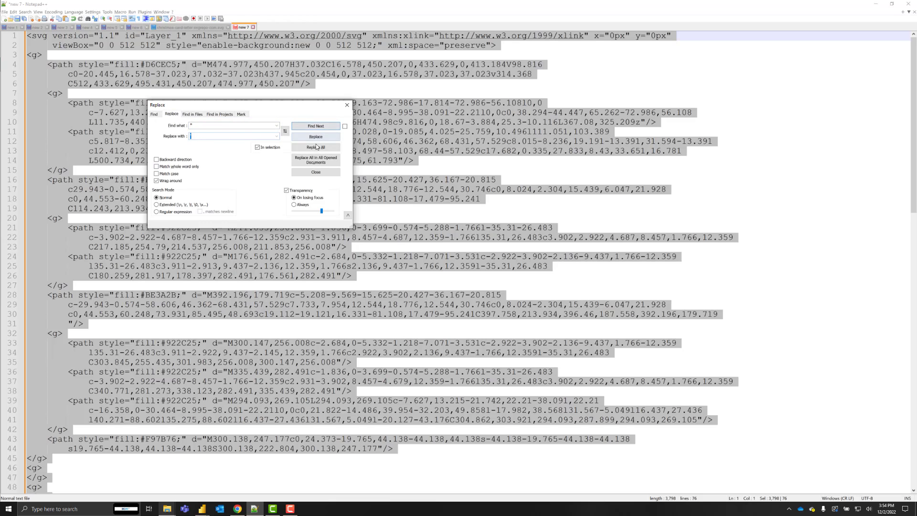
{"action": "left_click", "coordinate": [316, 147]}
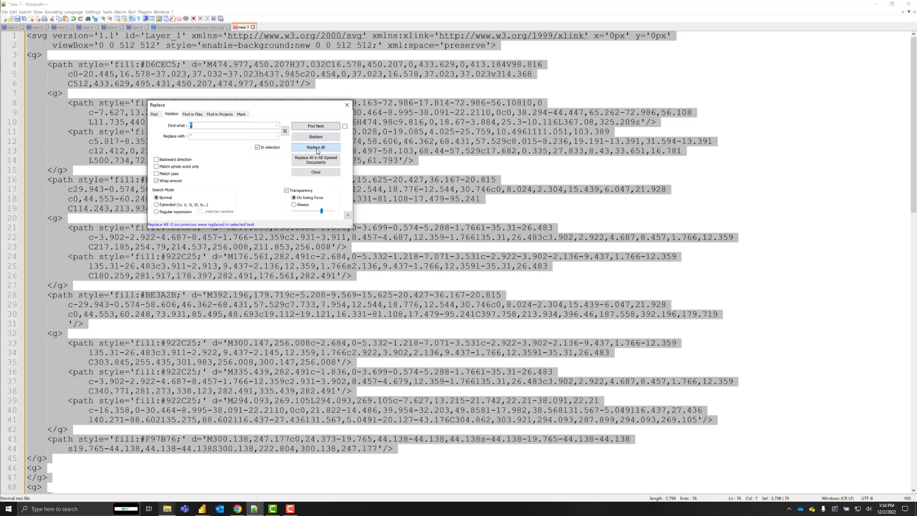
{"action": "left_click", "coordinate": [347, 104]}
{"action": "left_click", "coordinate": [161, 123]}
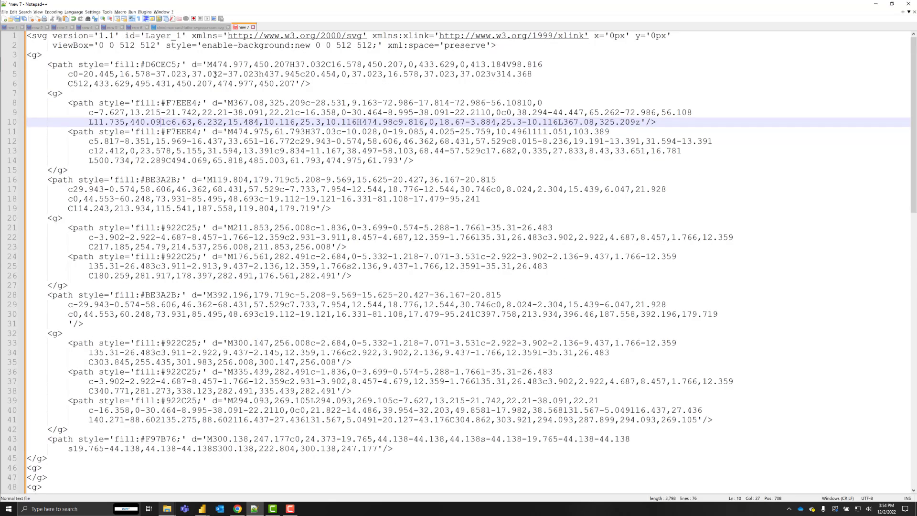
- Copy the whole edited SVG code and paste it into a new measure in the _Measures table of the untitled Power BI report
{"action": "left_click", "coordinate": [215, 64]}
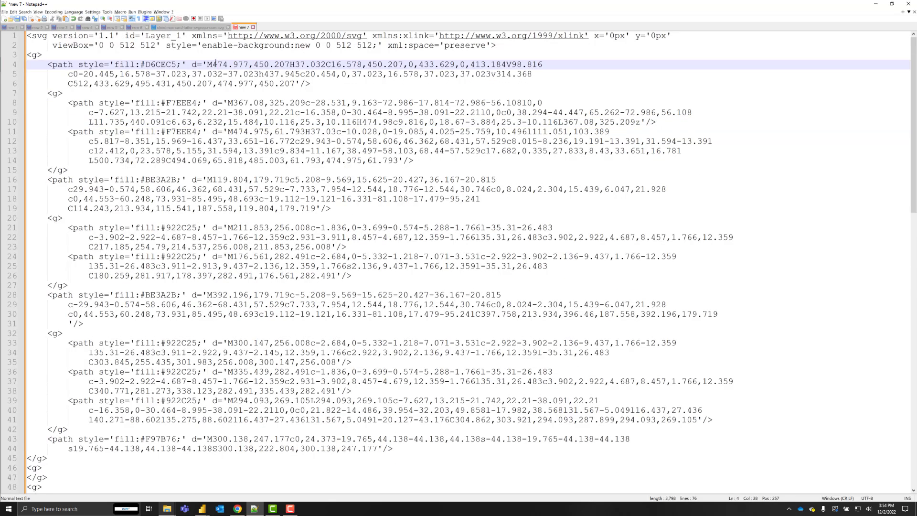
{"action": "key", "text": "ctrl+a"}
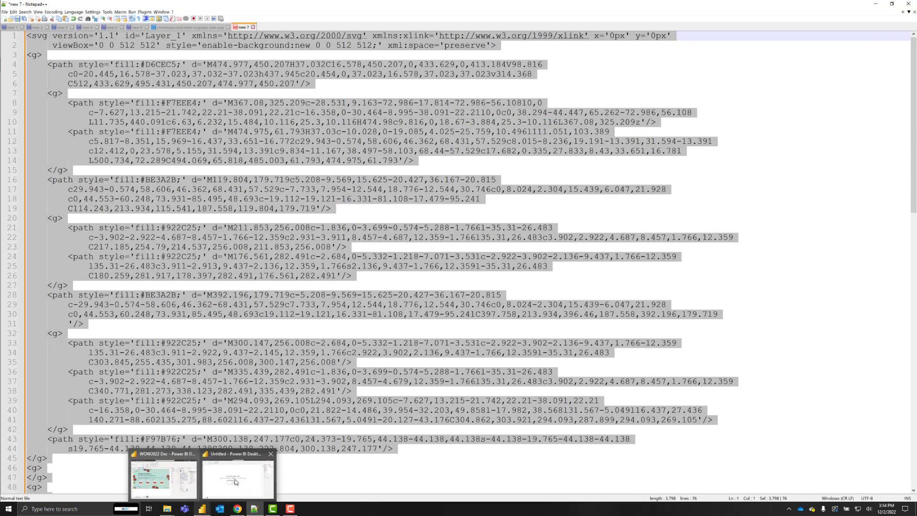
{"action": "left_click", "coordinate": [202, 509]}
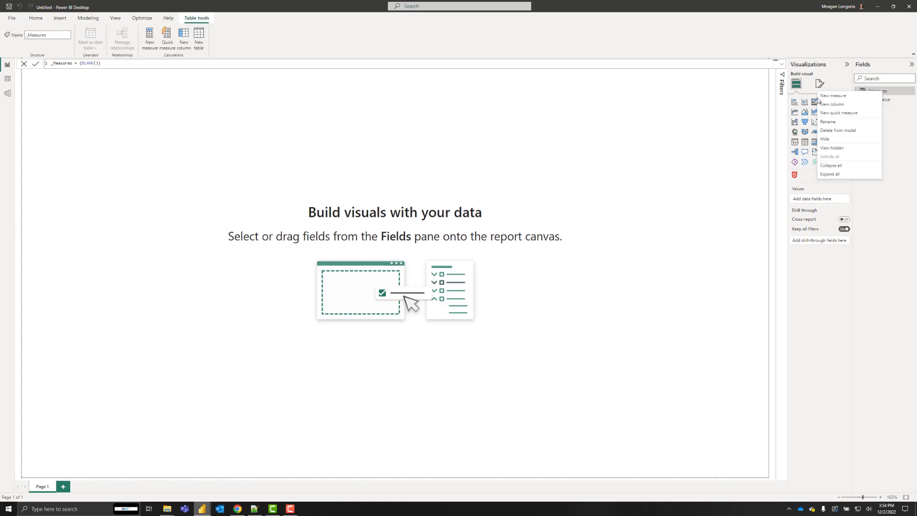
{"action": "left_click", "coordinate": [826, 99]}
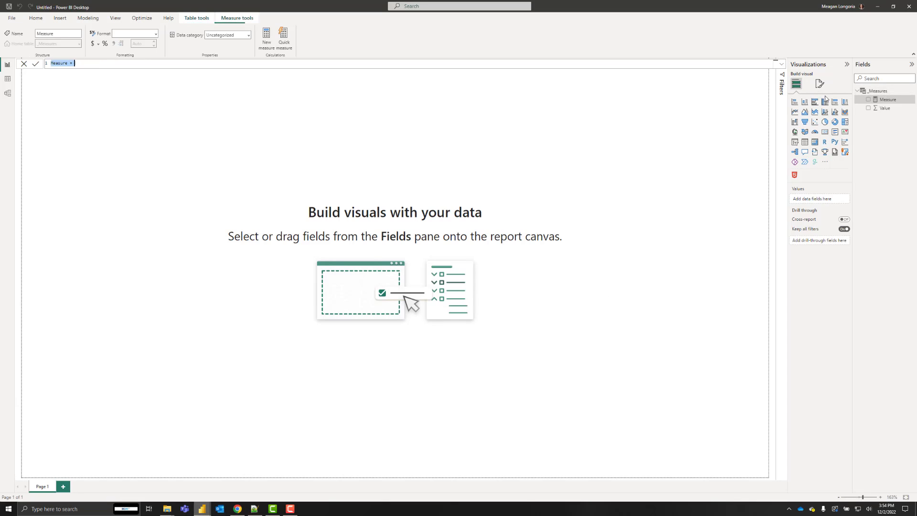
{"action": "key", "text": "ctrl+v"}
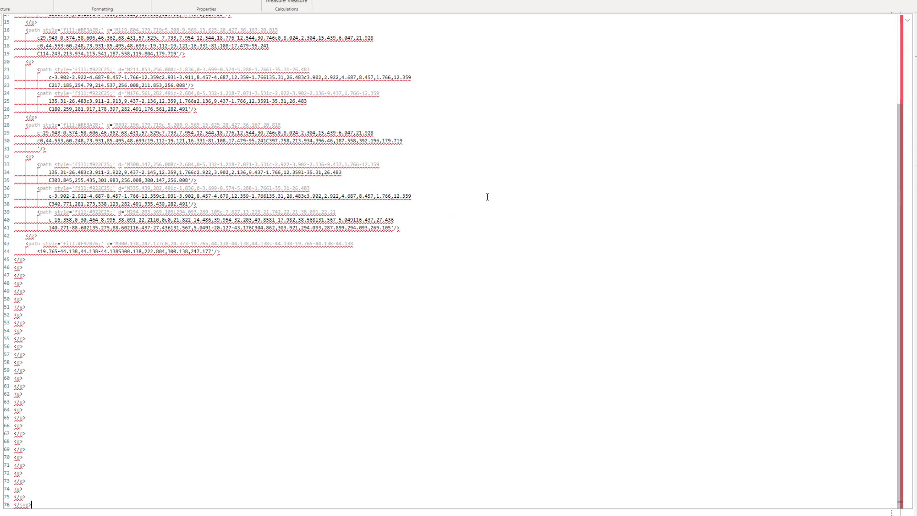
{"action": "scroll", "coordinate": [334, 153], "scroll_direction": "up", "scroll_amount": 5}
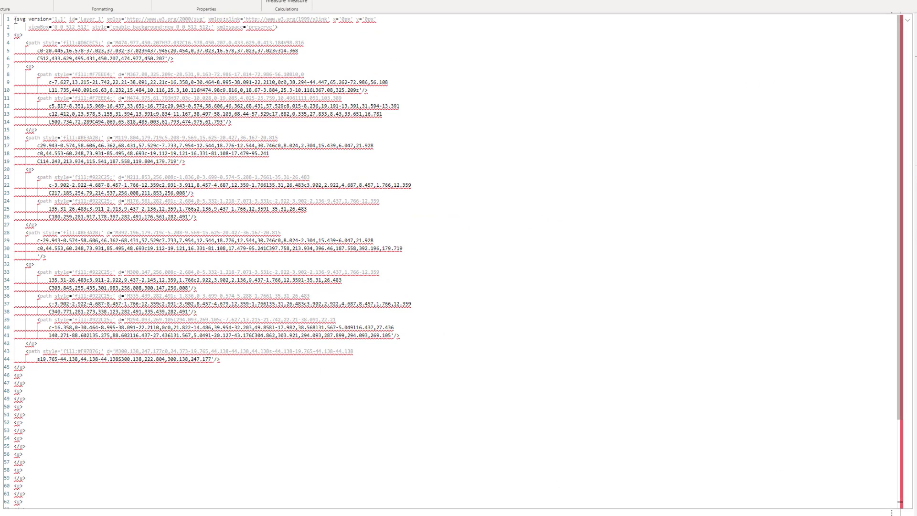
- Start the measure formula with Closed Envelope = and an opening double quote directly before the <svg> tag
{"action": "left_click", "coordinate": [16, 19]}
{"action": "key", "text": "Return"}
{"action": "key", "text": "Return"}
{"action": "key", "text": "Up"}
{"action": "key", "text": "Up"}
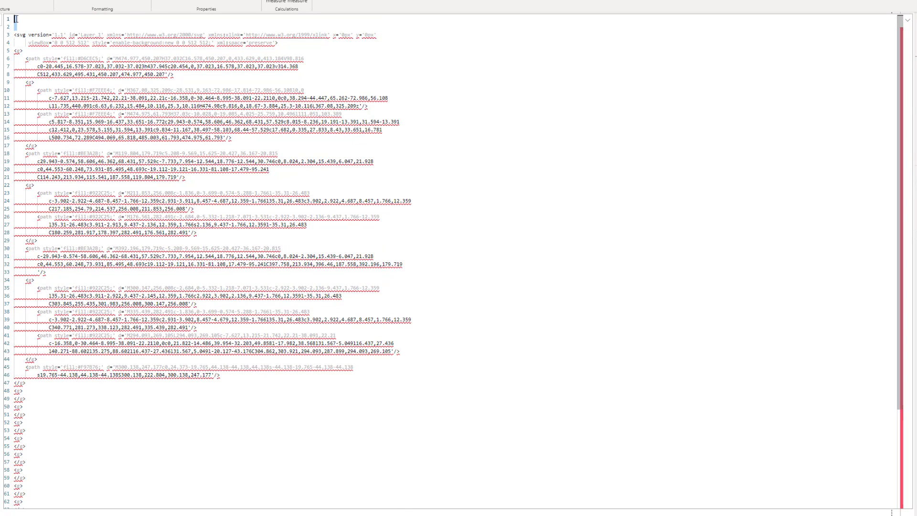
{"action": "key", "text": "Delete"}
{"action": "key", "text": "Delete"}
{"action": "type", "text": "Closed Er"}
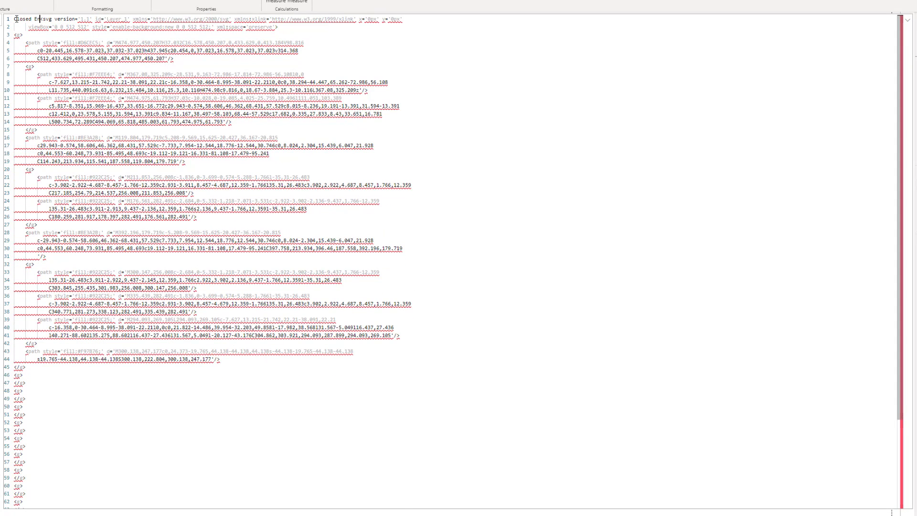
{"action": "type", "text": "velope = "}
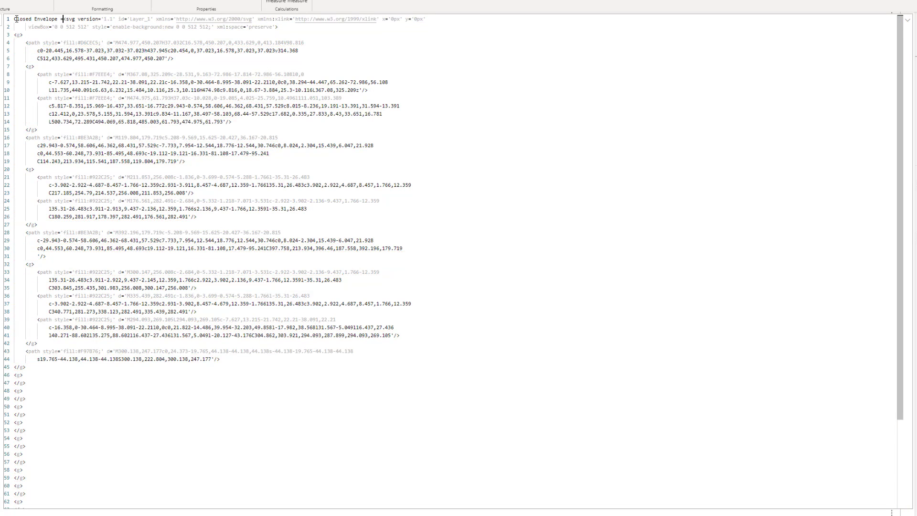
{"action": "type", "text": "'"}
- Add a closing double quote after the final </svg> tag, commit the Closed Envelope measure and collapse the formula editor
{"action": "scroll", "coordinate": [91, 305], "scroll_direction": "down", "scroll_amount": 5}
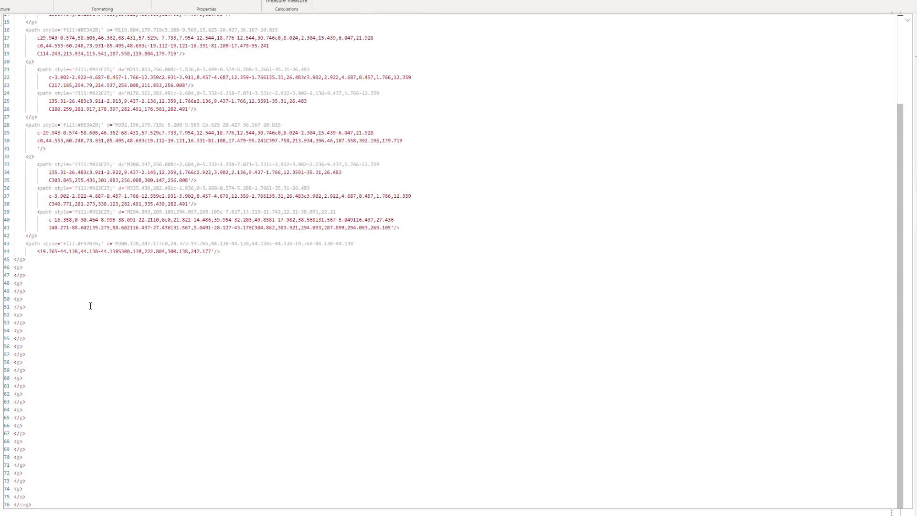
{"action": "left_click", "coordinate": [40, 505]}
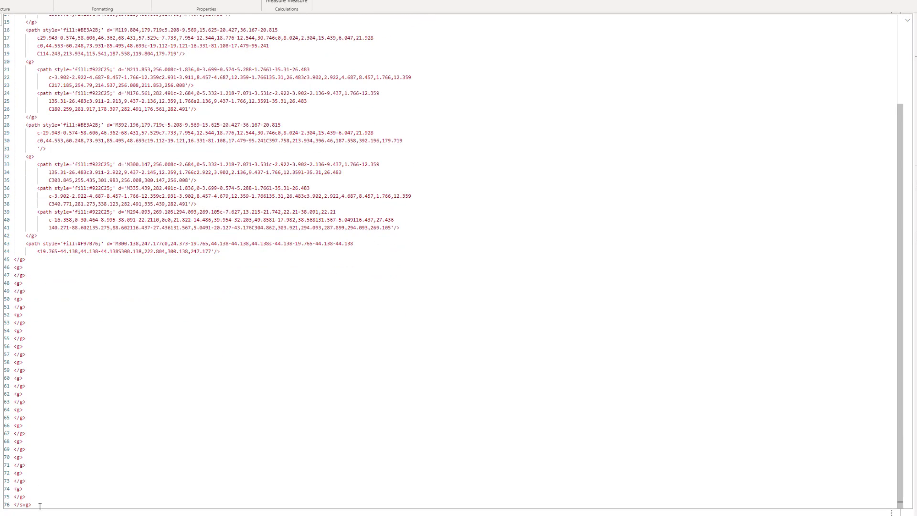
{"action": "type", "text": "'"}
{"action": "scroll", "coordinate": [48, 151], "scroll_direction": "up", "scroll_amount": 5}
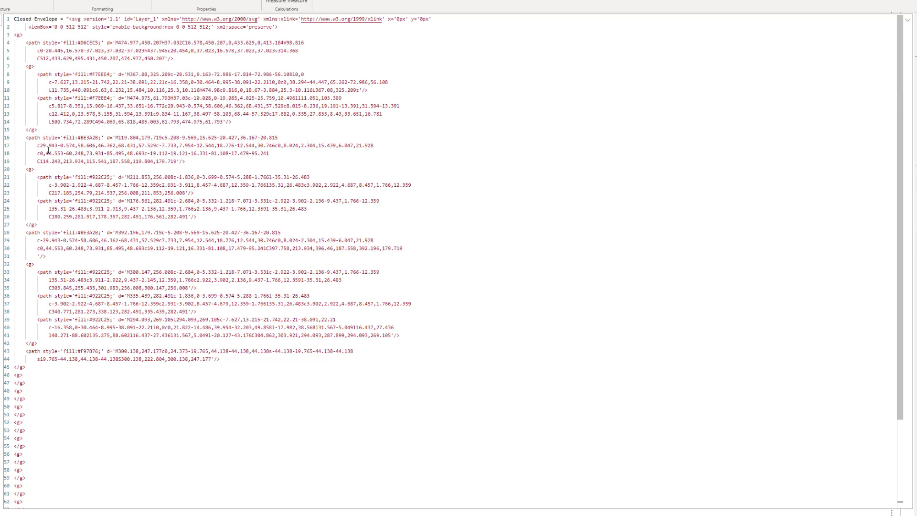
{"action": "left_click", "coordinate": [908, 20]}
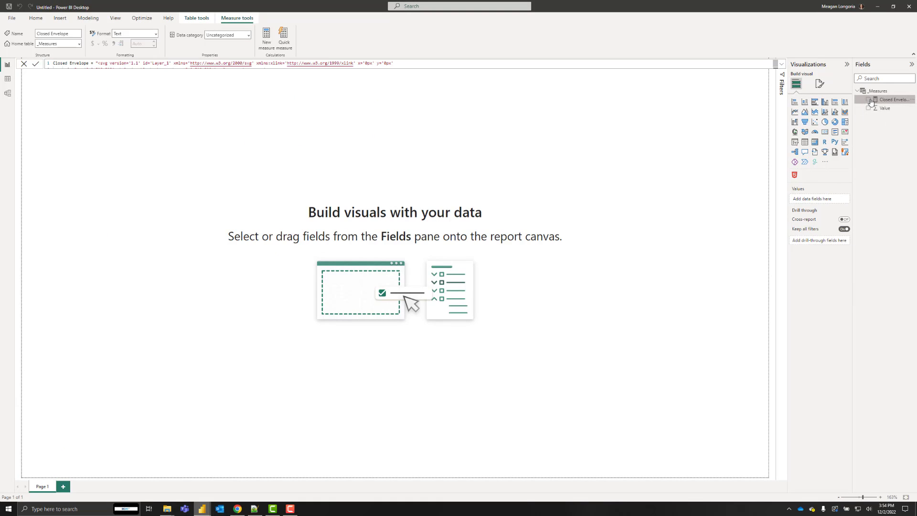
{"action": "left_click", "coordinate": [783, 65]}
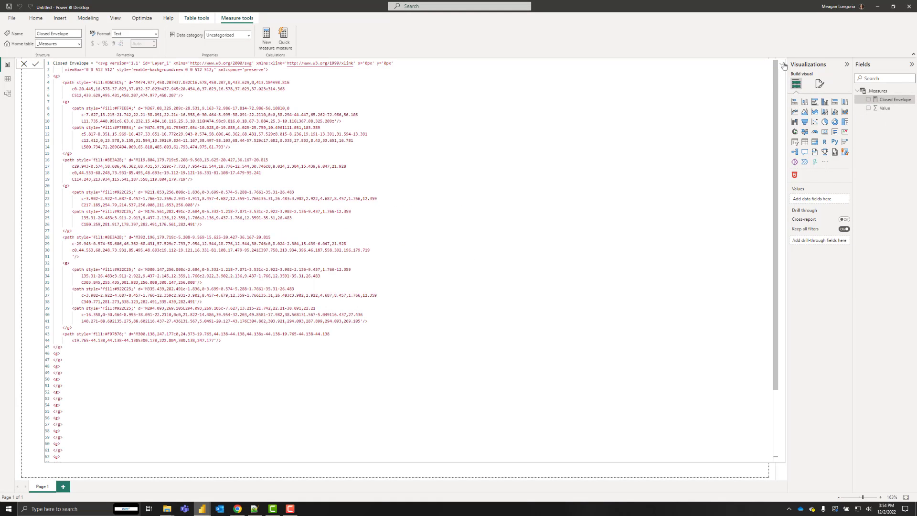
{"action": "left_click", "coordinate": [783, 65]}
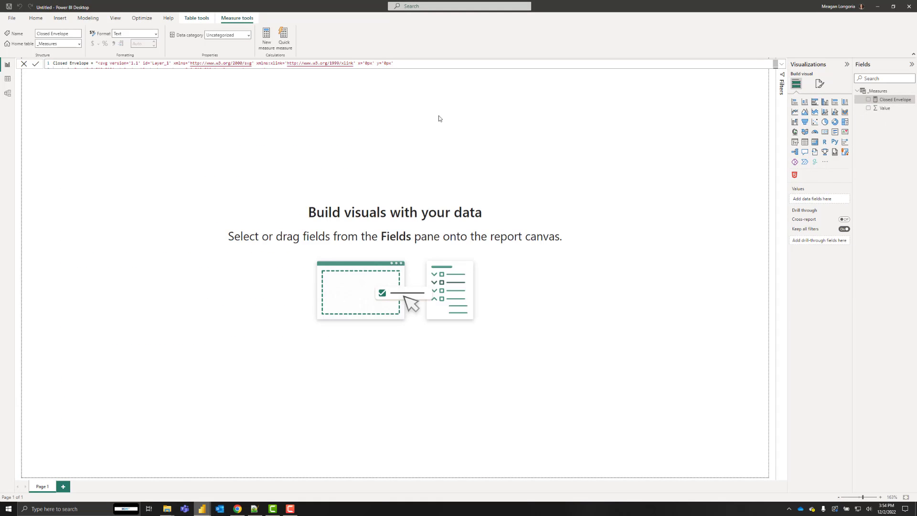
- Add an HTML Content visual with the Closed Envelope measure as its values and enlarge it until the envelope fits without a scrollbar
{"action": "left_click", "coordinate": [795, 175]}
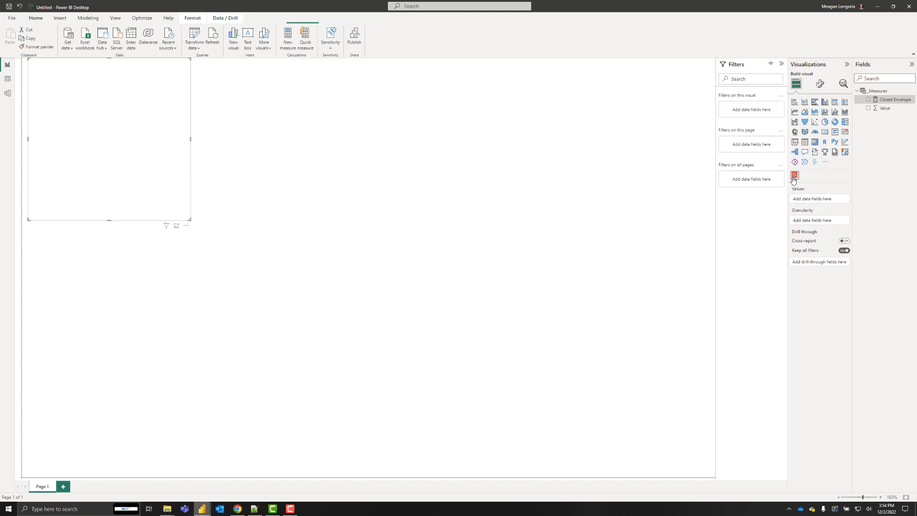
{"action": "left_click", "coordinate": [869, 100]}
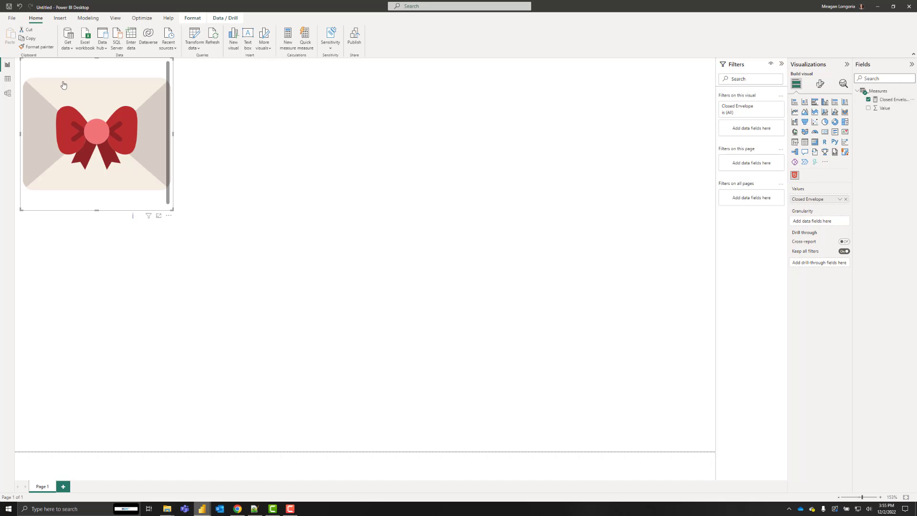
{"action": "left_click_drag", "start_coordinate": [172, 209], "coordinate": [187, 234]}
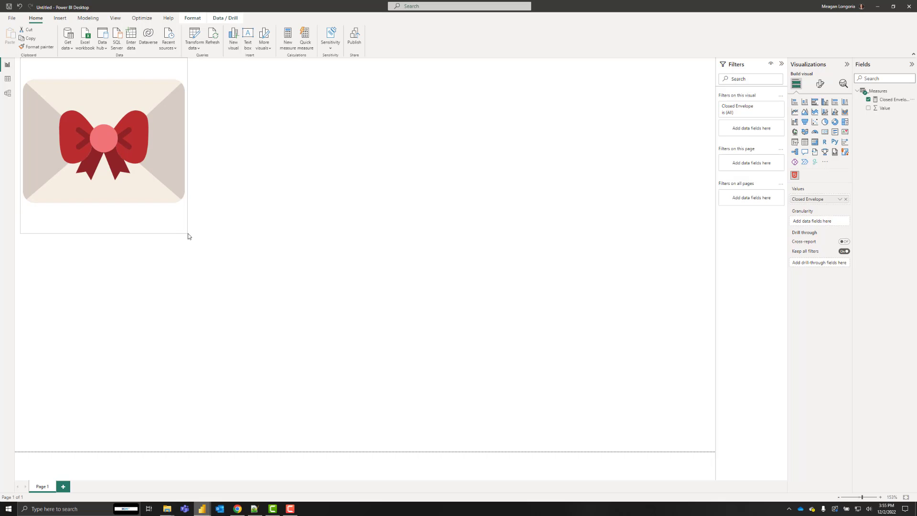
{"action": "left_click", "coordinate": [264, 212]}
{"action": "left_click", "coordinate": [140, 74]}
{"action": "left_click", "coordinate": [898, 99]}
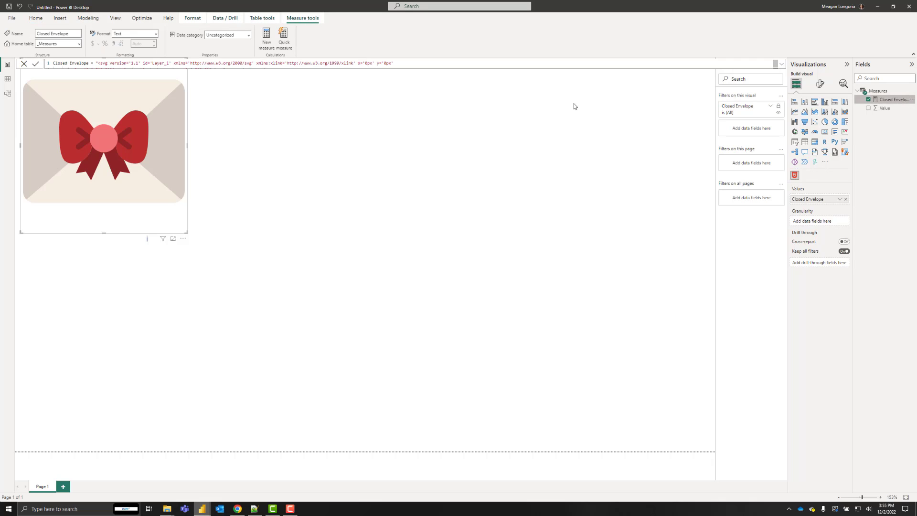
{"action": "left_click", "coordinate": [782, 64]}
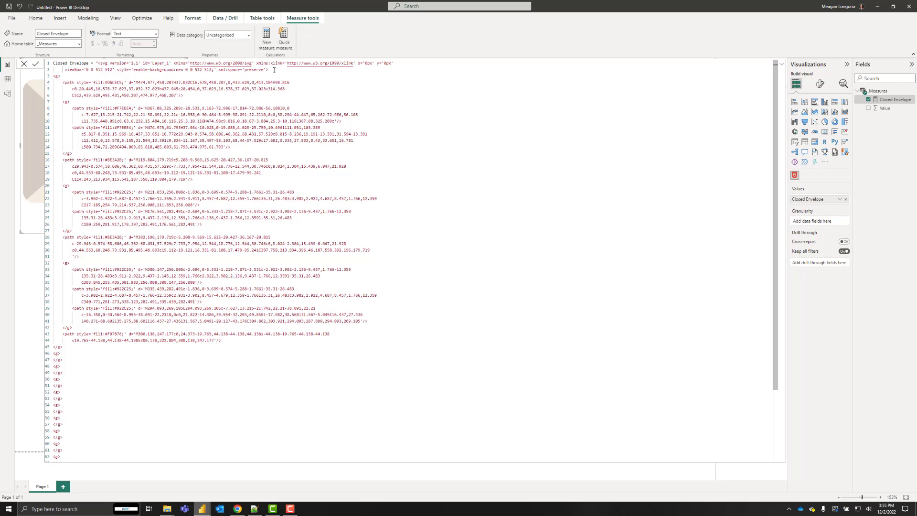
{"action": "left_click", "coordinate": [273, 71]}
{"action": "key", "text": "Return"}
{"action": "key", "text": "Return"}
{"action": "key", "text": "Up"}
{"action": "type", "text": "<"}
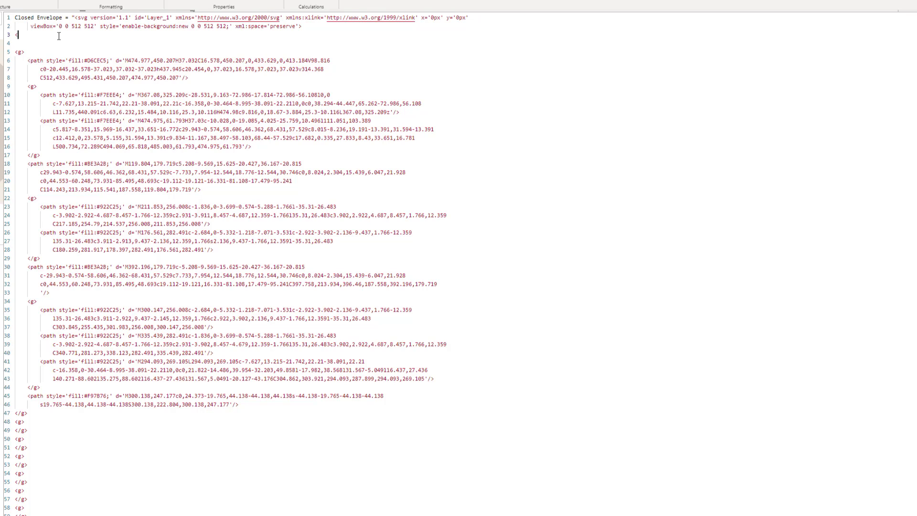
{"action": "type", "text": "a href='https://www.workout-wednesday.com/power-bi-challenges/'>"}
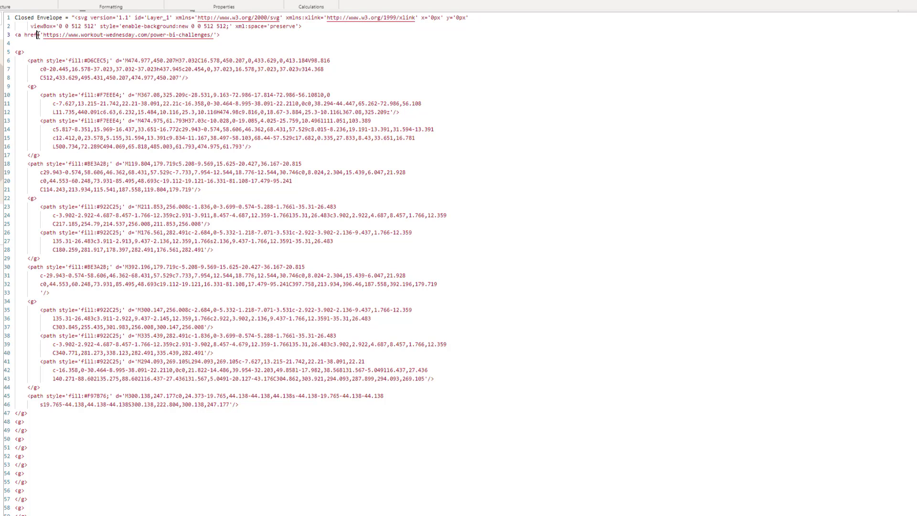
{"action": "left_click_drag", "start_coordinate": [37, 36], "coordinate": [236, 37]}
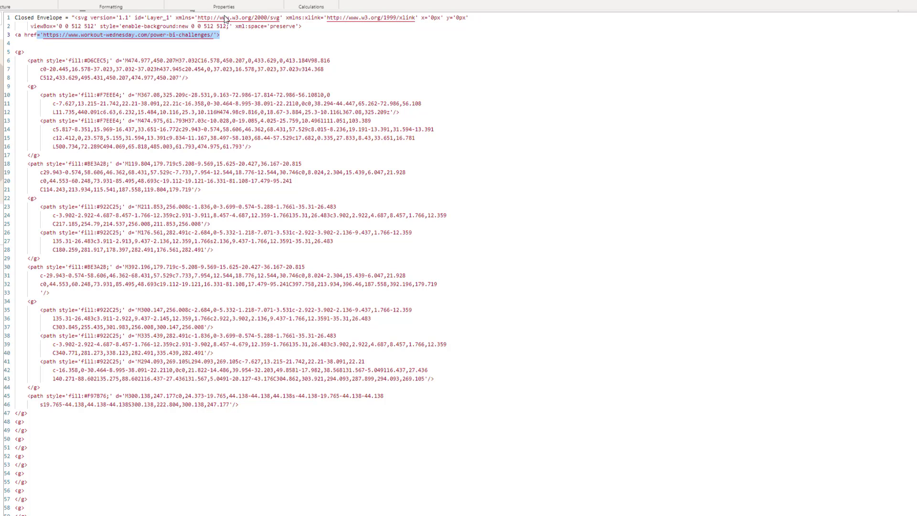
{"action": "left_click", "coordinate": [281, 44]}
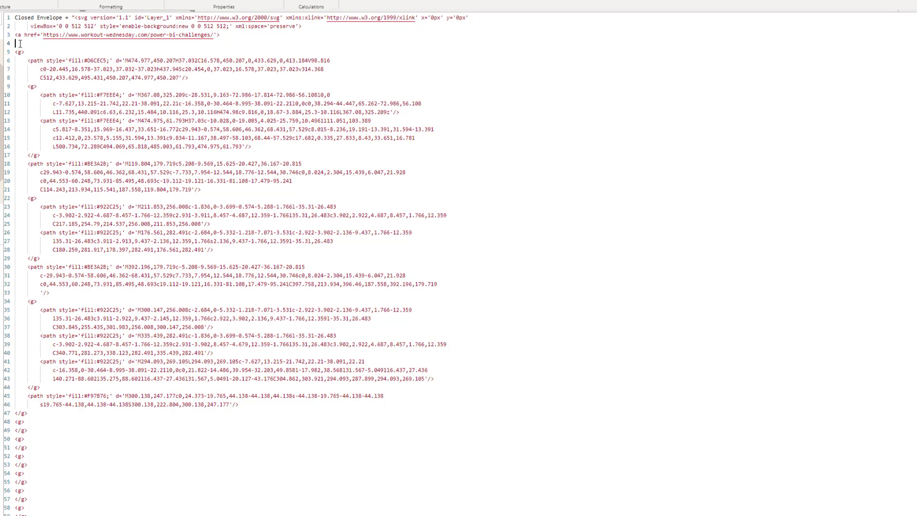
- Add a closing </a> tag after the last </g> tag of the Closed Envelope measure and commit the formula
{"action": "scroll", "coordinate": [281, 31], "scroll_direction": "down", "scroll_amount": 1}
{"action": "scroll", "coordinate": [281, 32], "scroll_direction": "down", "scroll_amount": 7}
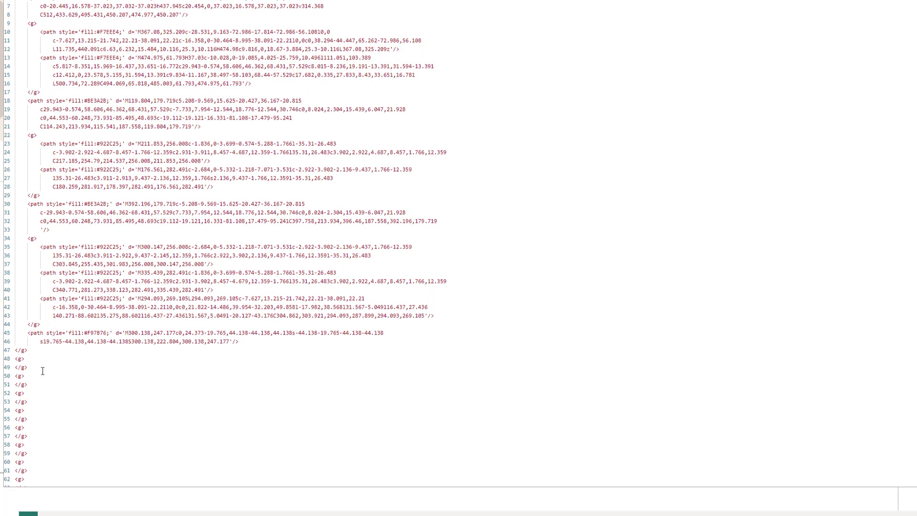
{"action": "left_click", "coordinate": [67, 472]}
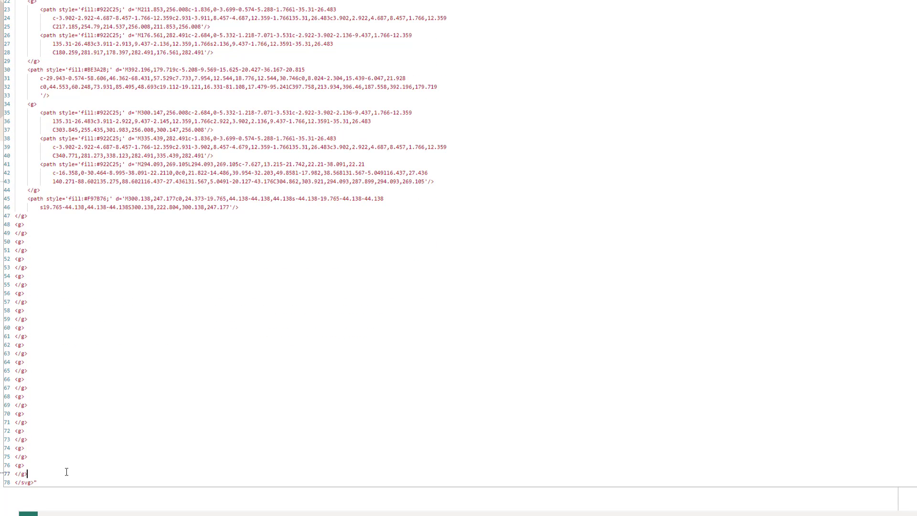
{"action": "type", "text": "</a>"}
{"action": "scroll", "coordinate": [81, 453], "scroll_direction": "up", "scroll_amount": 5}
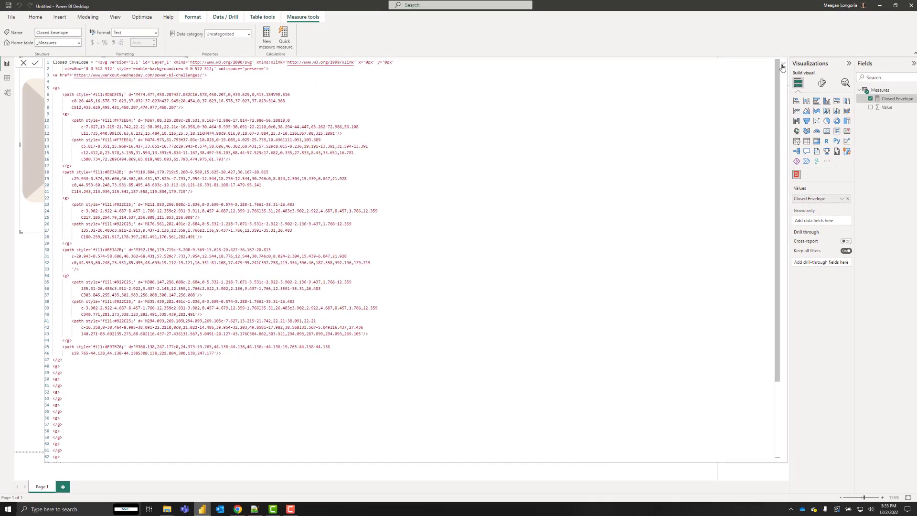
{"action": "key", "text": "Return"}
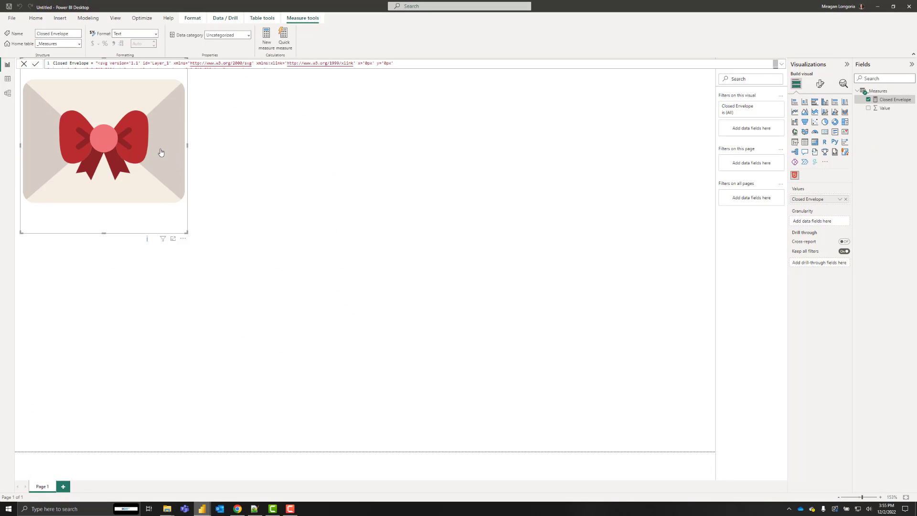
- Turn on Allow Opening URLs for the envelope visual and test its link, cancelling the browser navigation
{"action": "left_click", "coordinate": [821, 85]}
{"action": "left_click", "coordinate": [814, 133]}
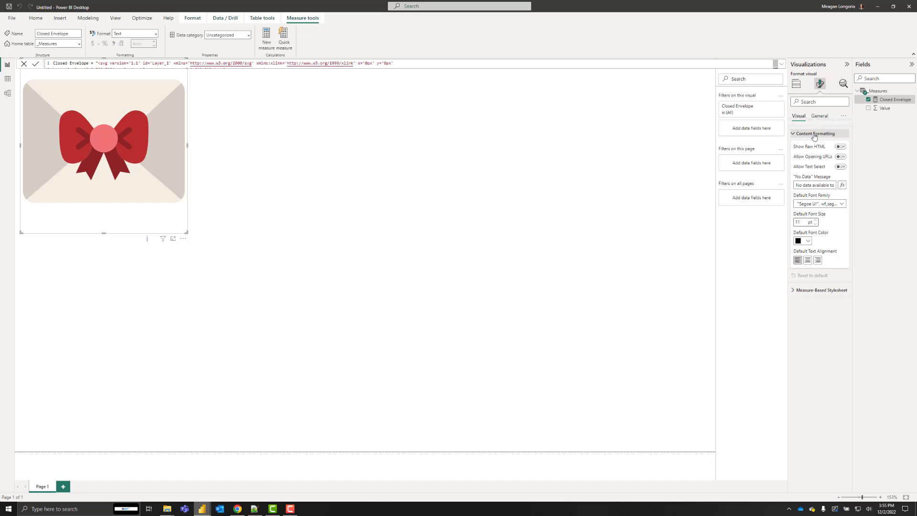
{"action": "left_click", "coordinate": [840, 157]}
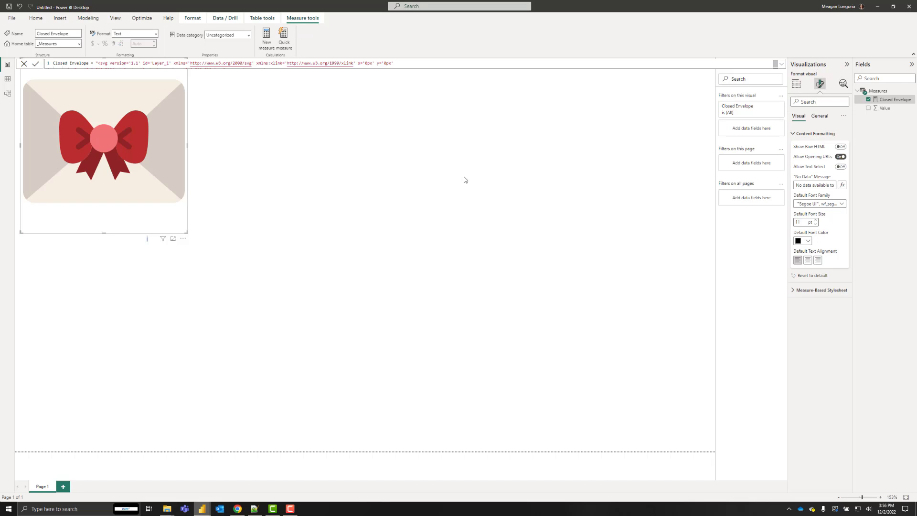
{"action": "left_click", "coordinate": [112, 162]}
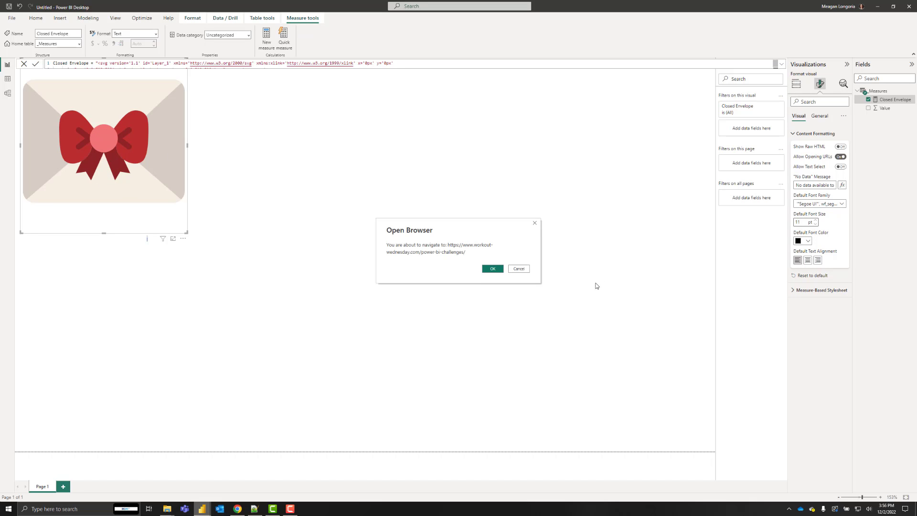
{"action": "left_click", "coordinate": [518, 269]}
{"action": "left_click", "coordinate": [518, 268]}
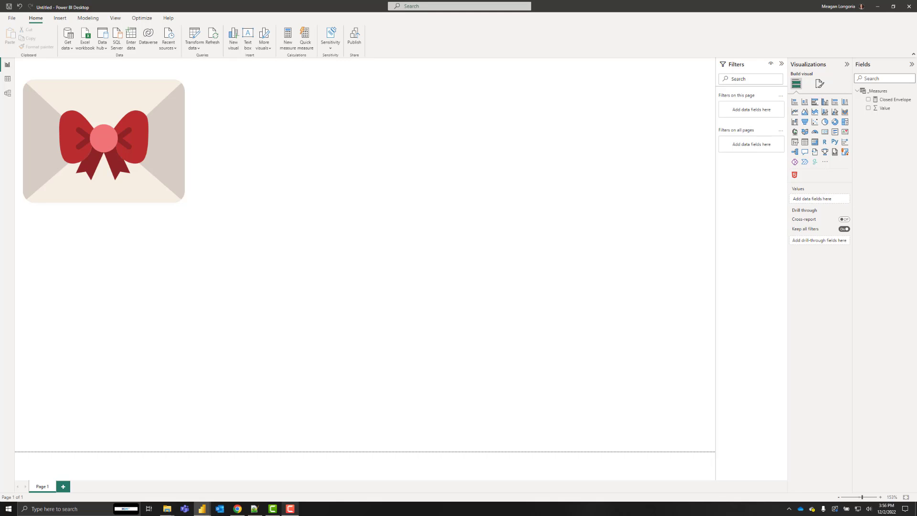
- Open christmas-card-letter-svgrepo-com (1).svg from the WoWImages folder in Notepad++
{"action": "left_click", "coordinate": [255, 509]}
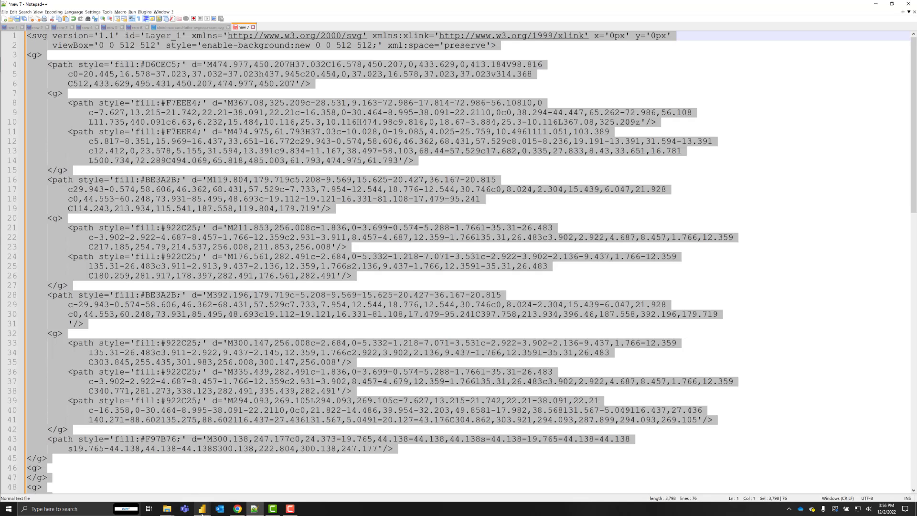
{"action": "left_click", "coordinate": [206, 475]}
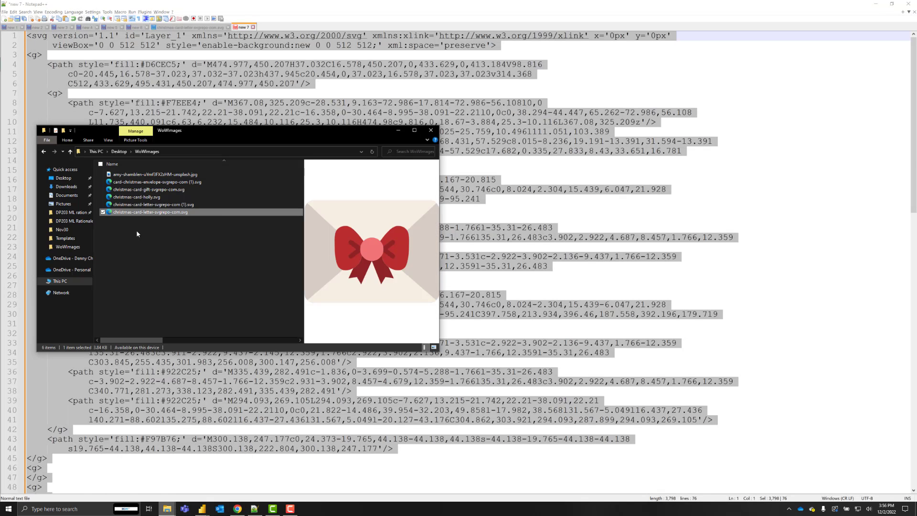
{"action": "left_click", "coordinate": [135, 206]}
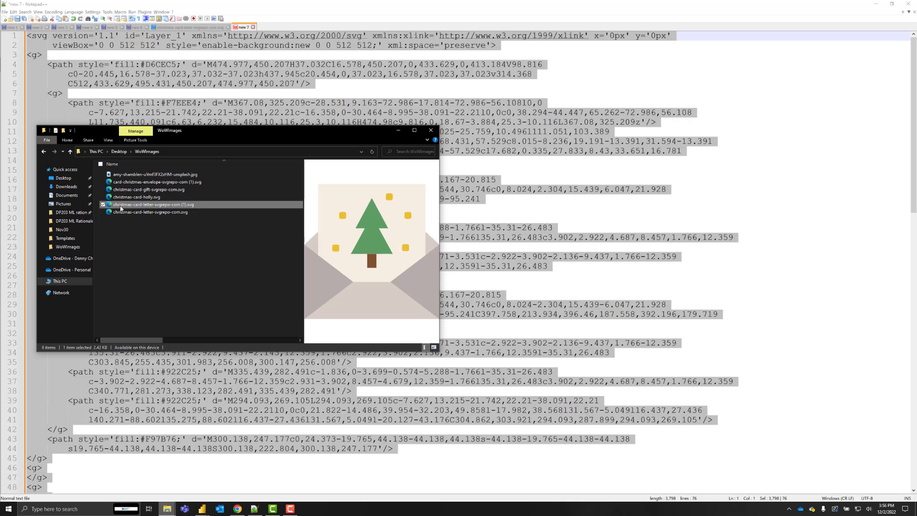
{"action": "right_click", "coordinate": [120, 206]}
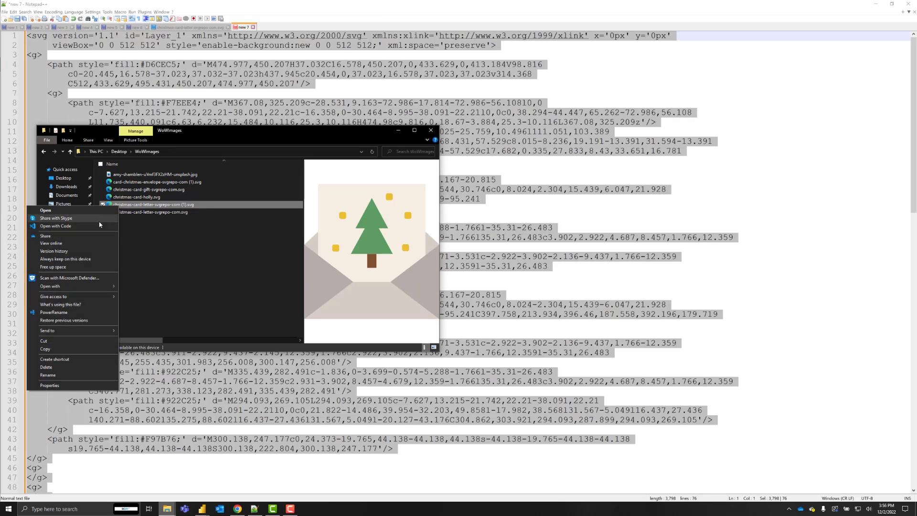
{"action": "mouse_move", "coordinate": [100, 287]}
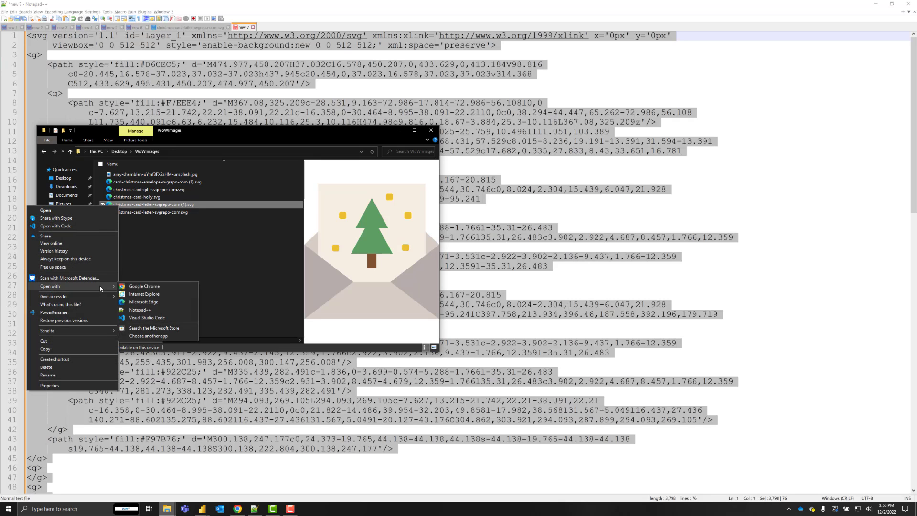
{"action": "left_click", "coordinate": [167, 309]}
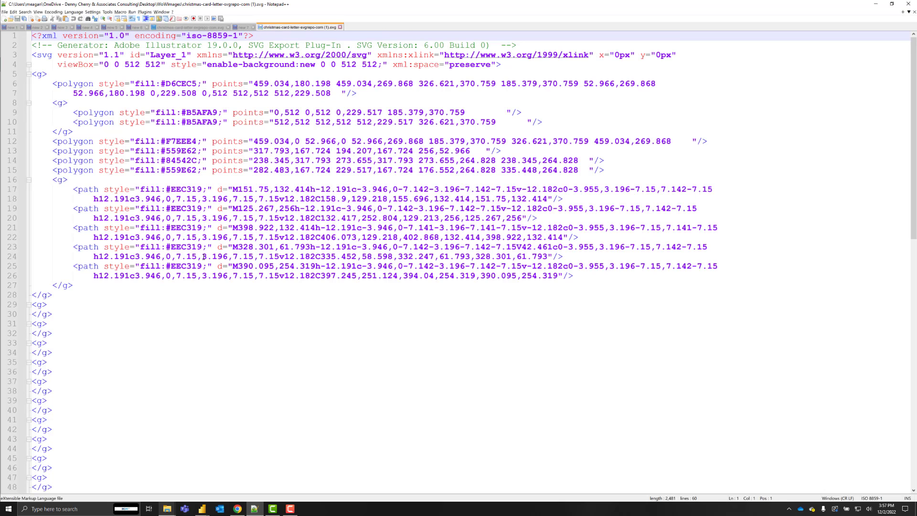
- Copy the entire code of the open letter SVG and paste it into a new blank document
{"action": "scroll", "coordinate": [201, 287], "scroll_direction": "down", "scroll_amount": 9}
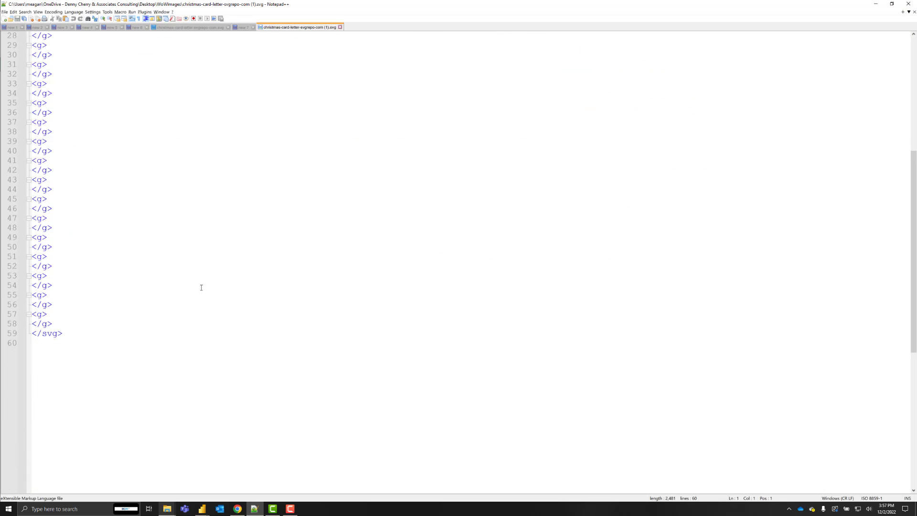
{"action": "scroll", "coordinate": [201, 287], "scroll_direction": "up", "scroll_amount": 9}
{"action": "key", "text": "ctrl+a"}
{"action": "key", "text": "ctrl+c"}
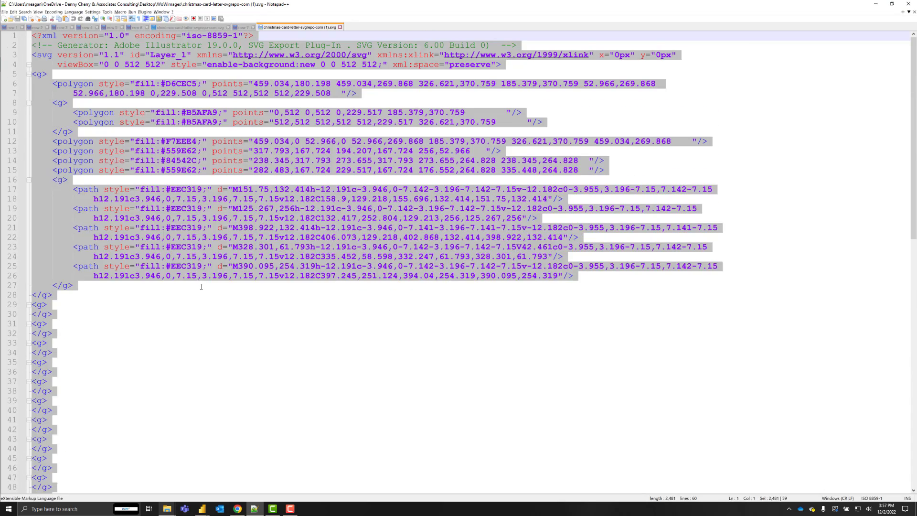
{"action": "left_click", "coordinate": [5, 19]}
{"action": "key", "text": "ctrl+v"}
{"action": "scroll", "coordinate": [149, 251], "scroll_direction": "up", "scroll_amount": 4}
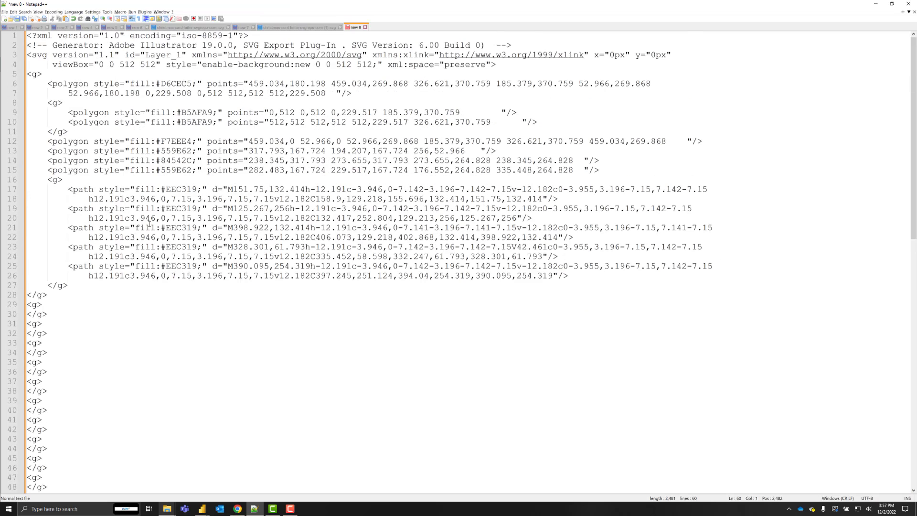
- Replace all double quotes with single quotes throughout the pasted SVG code
{"action": "key", "text": "ctrl+a"}
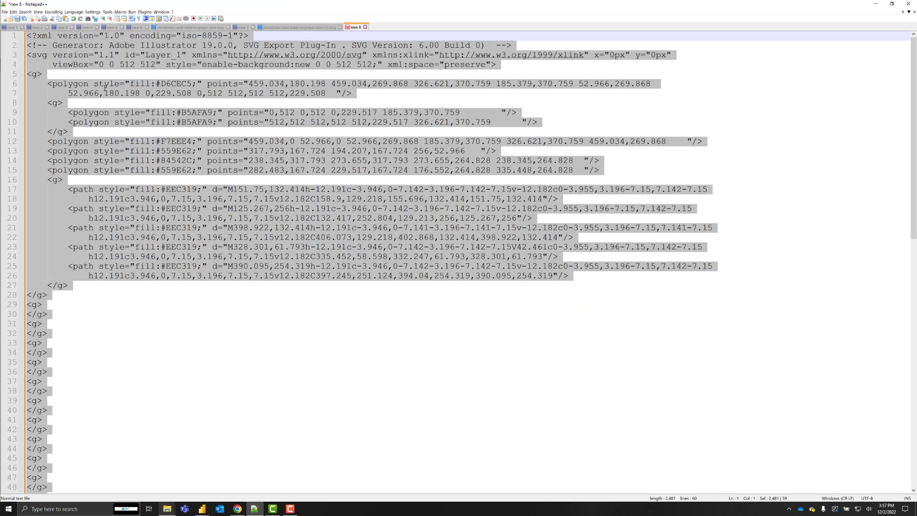
{"action": "key", "text": "ctrl+h"}
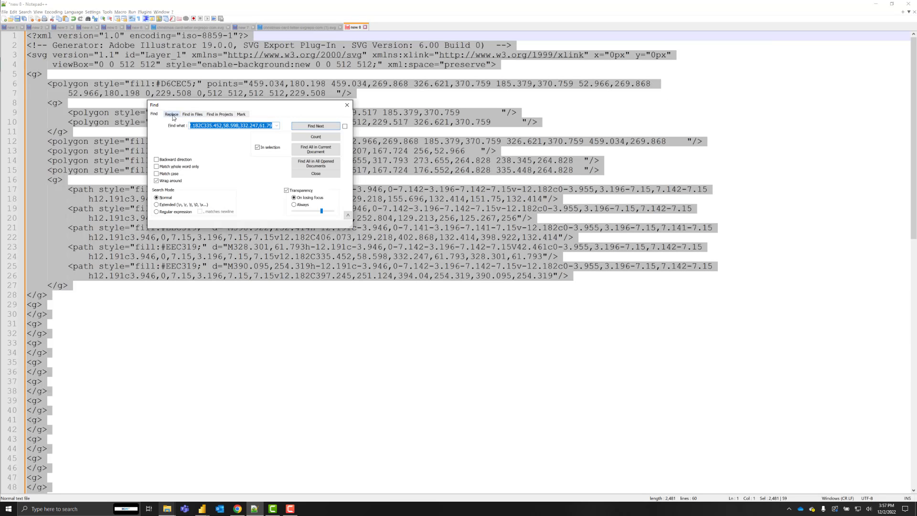
{"action": "type", "text": "\""}
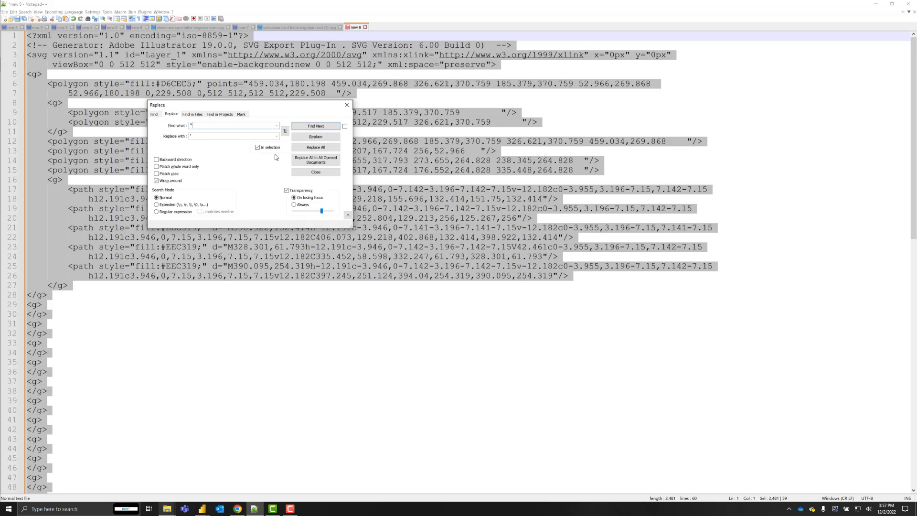
{"action": "left_click", "coordinate": [320, 147]}
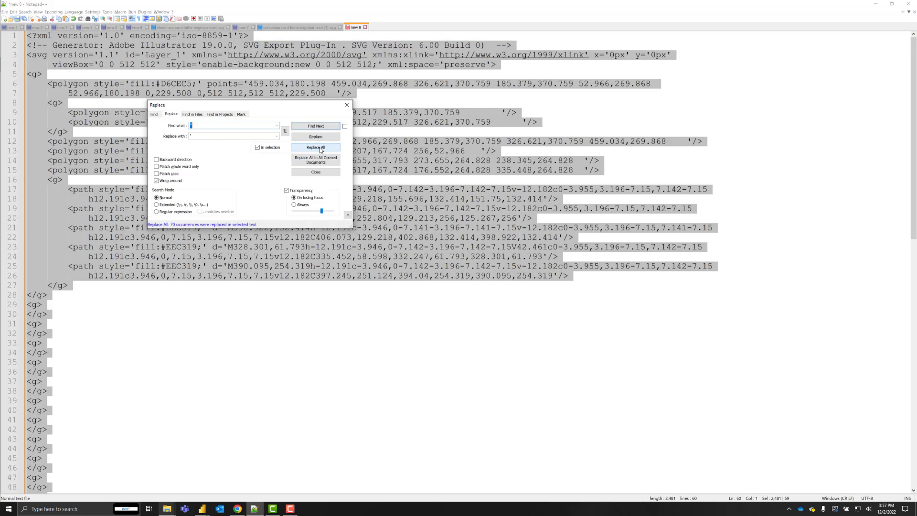
{"action": "left_click", "coordinate": [346, 104]}
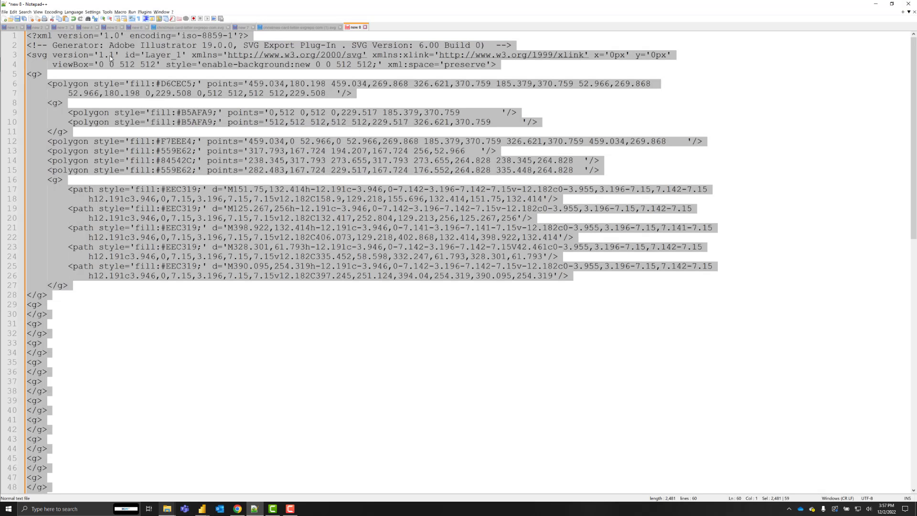
- Delete the XML declaration and the Adobe Illustrator generator comment above the <svg> tag
{"action": "left_click", "coordinate": [83, 59]}
{"action": "key", "text": "Home"}
{"action": "key", "text": "shift+Up"}
{"action": "key", "text": "shift+Up"}
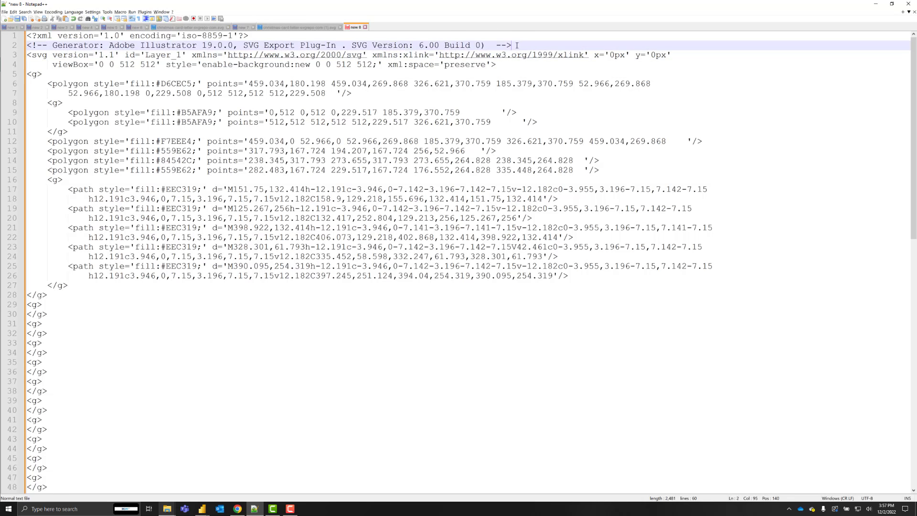
{"action": "key", "text": "Delete"}
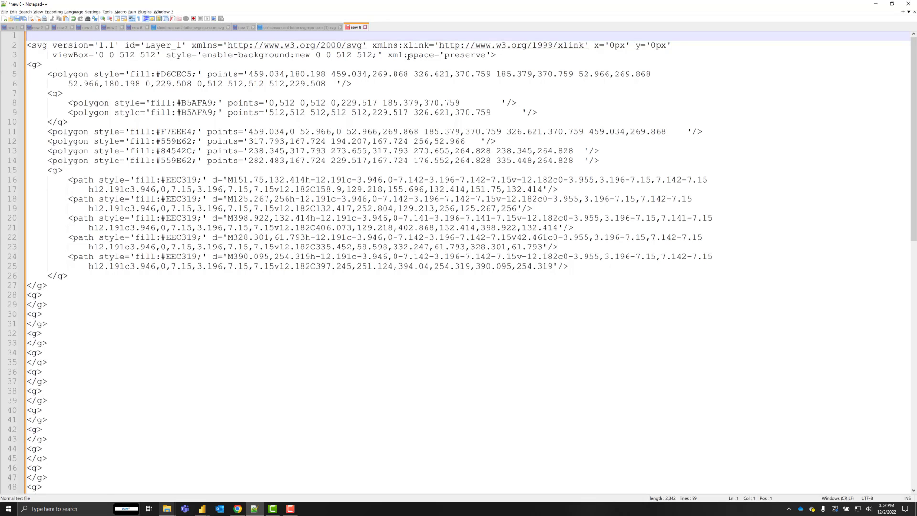
{"action": "left_click", "coordinate": [521, 55]}
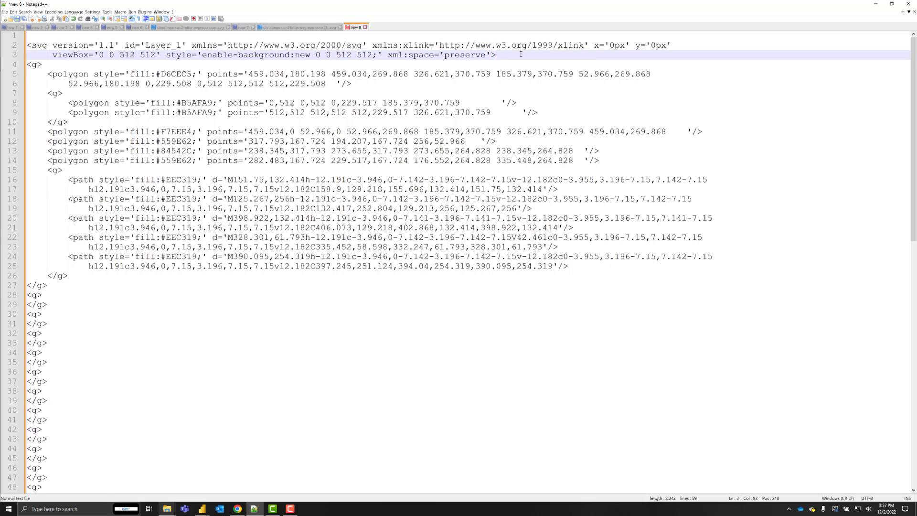
{"action": "key", "text": "Return"}
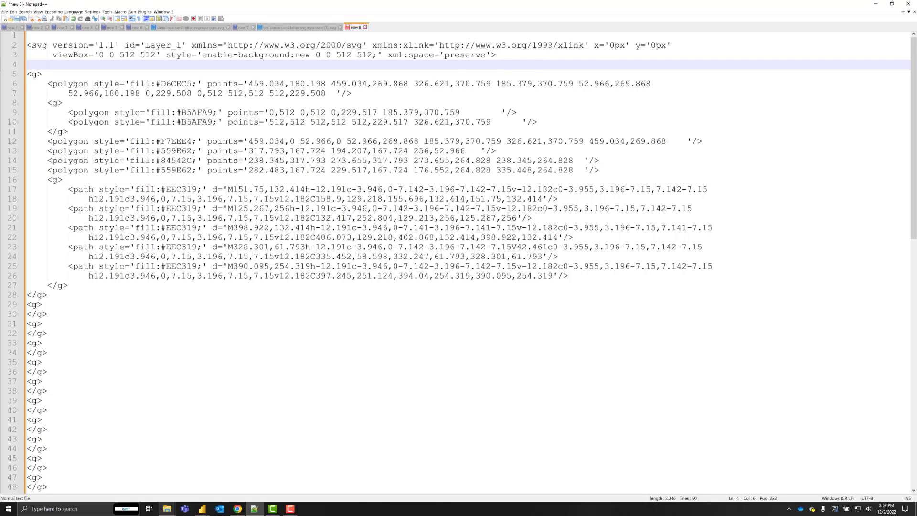
{"action": "key", "text": "alt+Tab"}
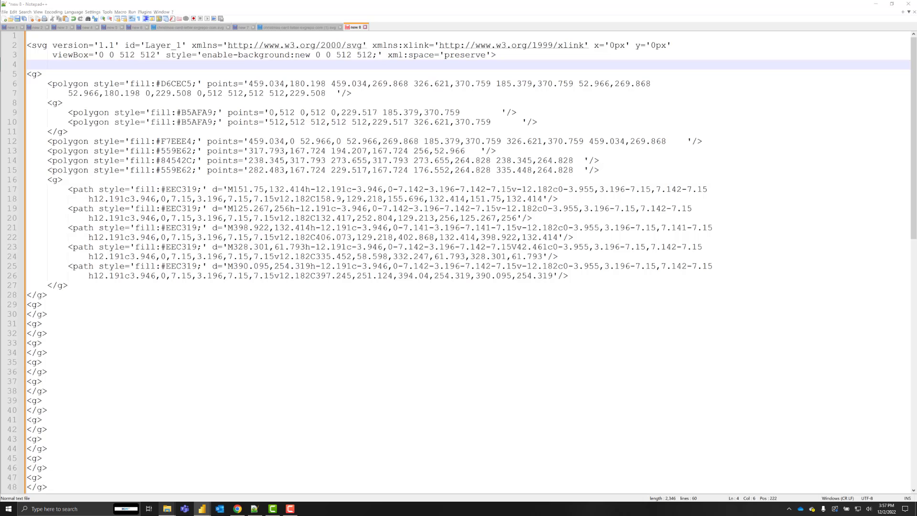
{"action": "left_click", "coordinate": [104, 65]}
{"action": "type", "text": "<a href='https://www.workout-wednesday.com/pbi-2022-w49/'>"}
- Close the link by adding </a> after the last </g>, just before the closing </svg> tag
{"action": "scroll", "coordinate": [72, 265], "scroll_direction": "down", "scroll_amount": 11}
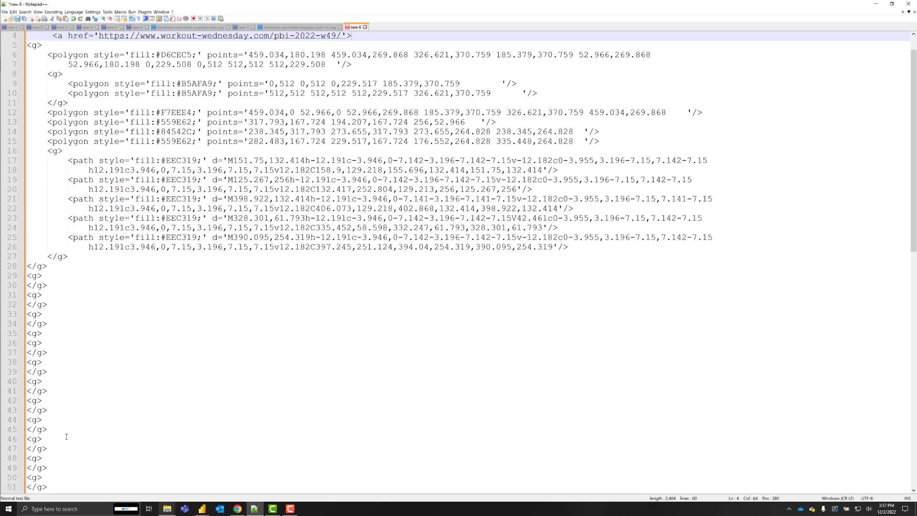
{"action": "left_click", "coordinate": [70, 267]}
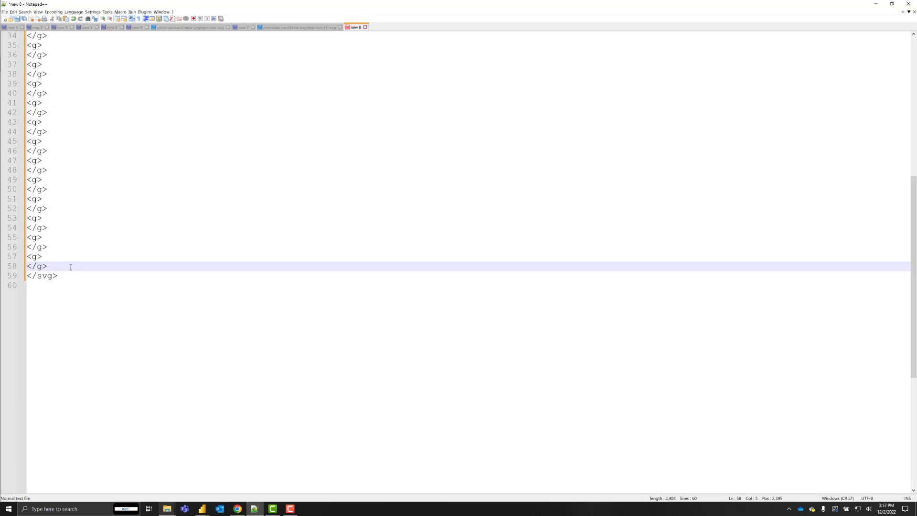
{"action": "type", "text": "</a>"}
- Copy the entire edited SVG code and switch to the Untitled report in Power BI Desktop
{"action": "key", "text": "ctrl+a"}
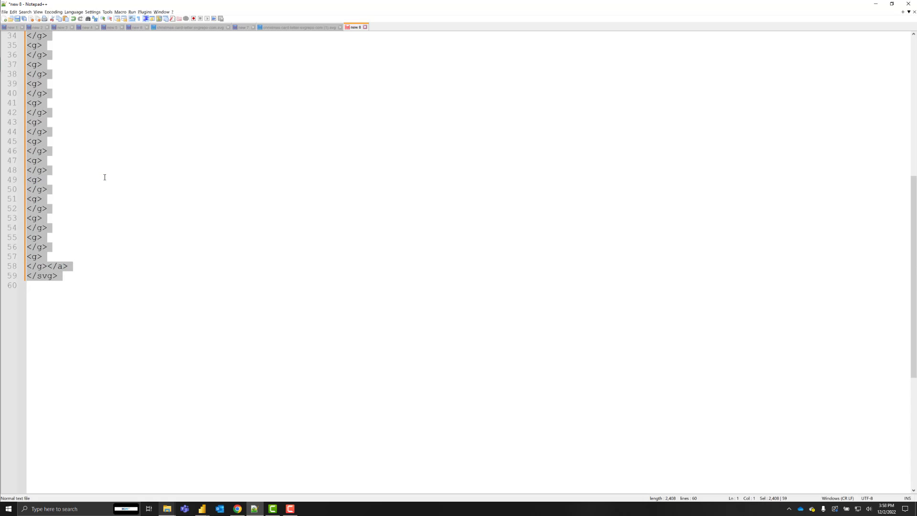
{"action": "key", "text": "alt+Tab"}
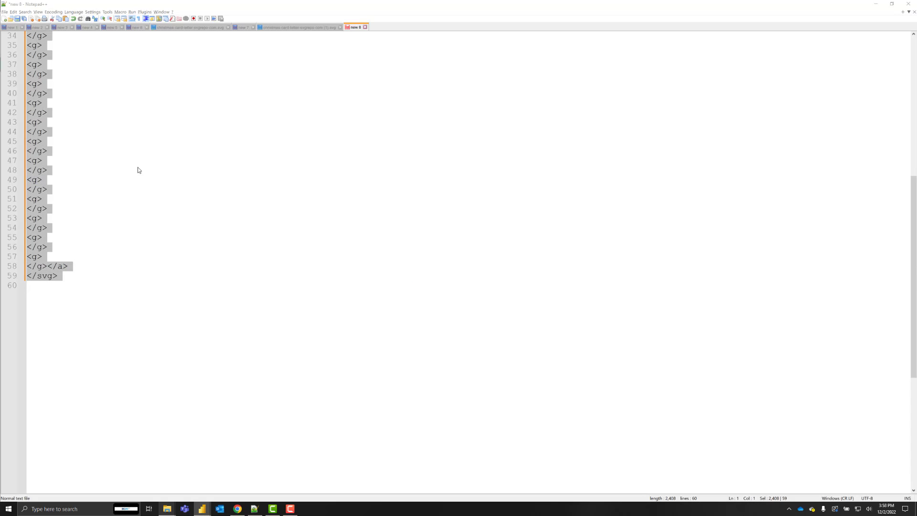
{"action": "key", "text": "alt+Tab"}
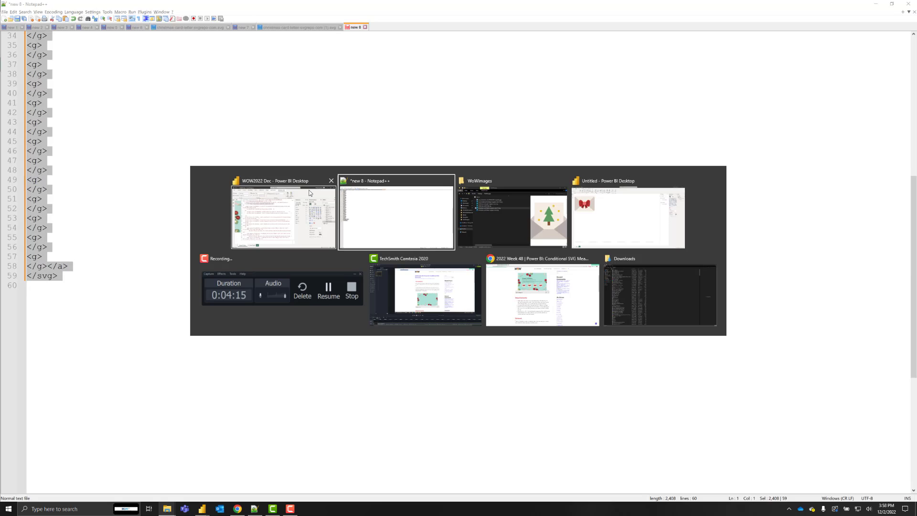
{"action": "left_click", "coordinate": [587, 206]}
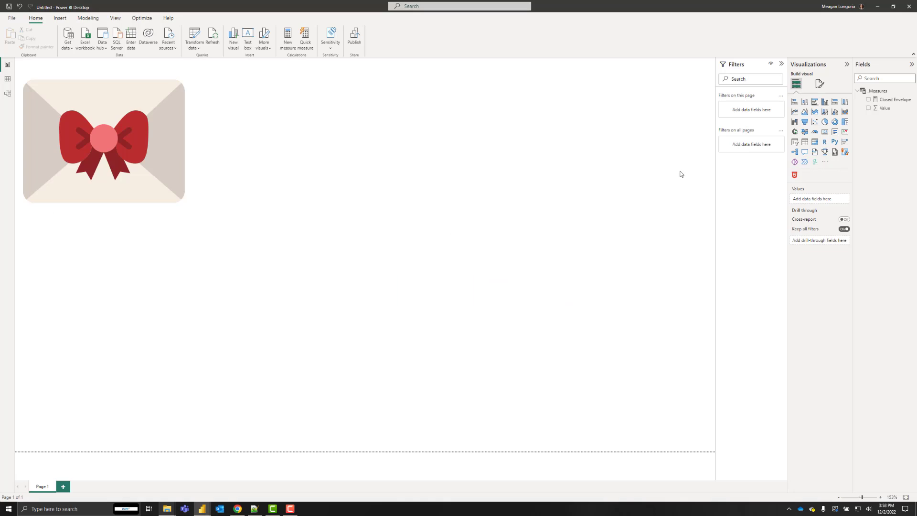
- Create a measure named Tree Card in the _Measures table holding the copied SVG code in double quotes
{"action": "right_click", "coordinate": [879, 92]}
{"action": "left_click", "coordinate": [826, 96]}
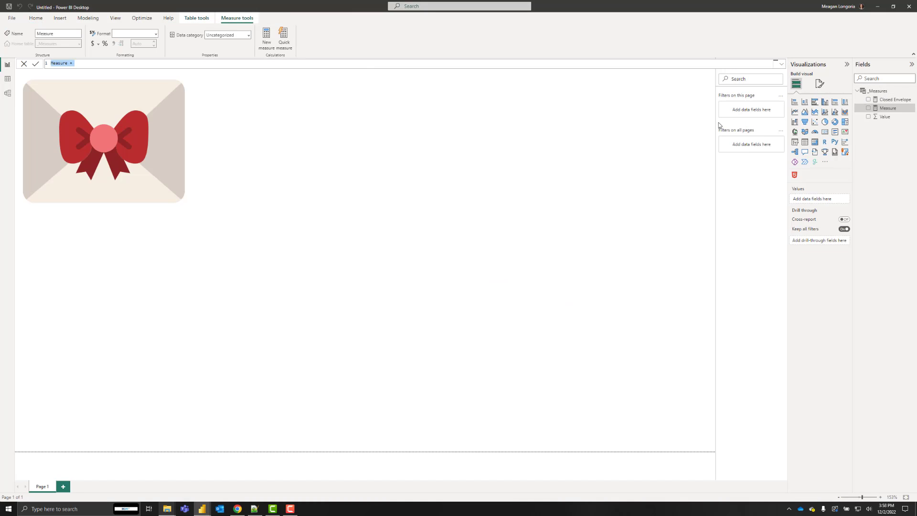
{"action": "type", "text": "Tree Card = \""}
{"action": "key", "text": "ctrl+v"}
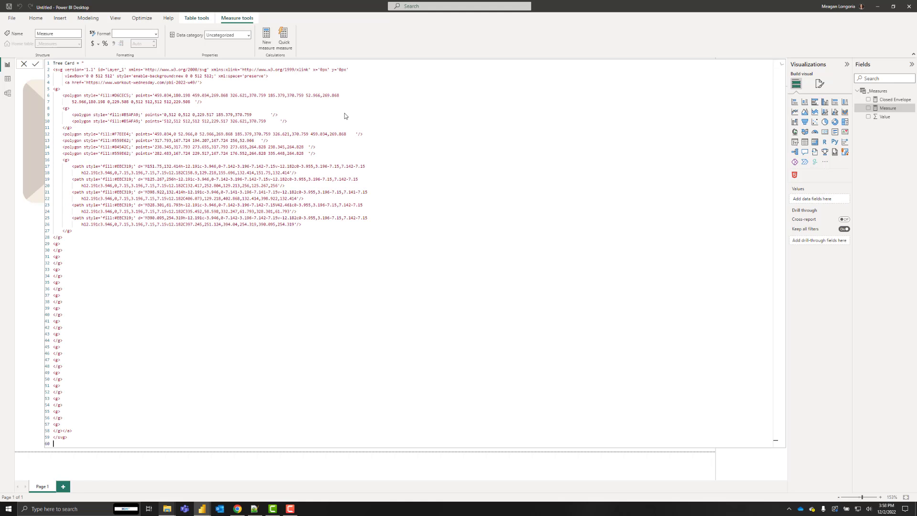
{"action": "key", "text": "Return"}
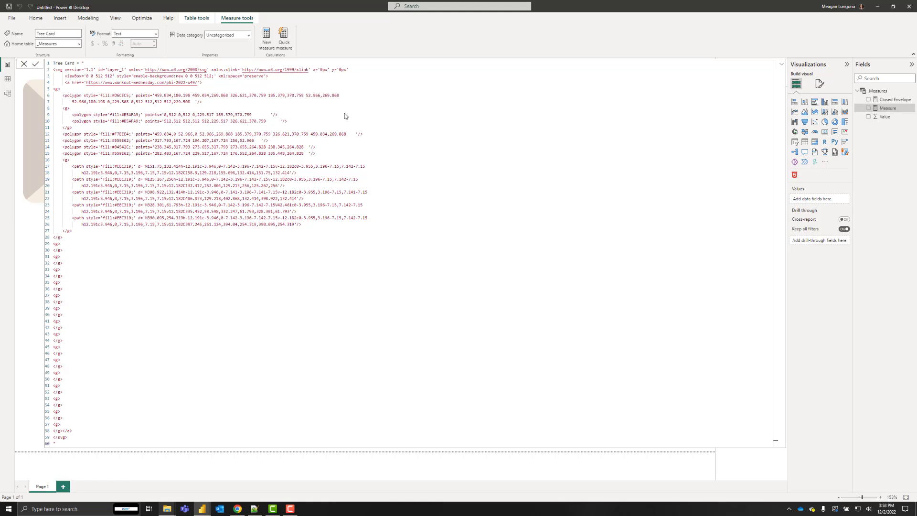
{"action": "left_click", "coordinate": [781, 64]}
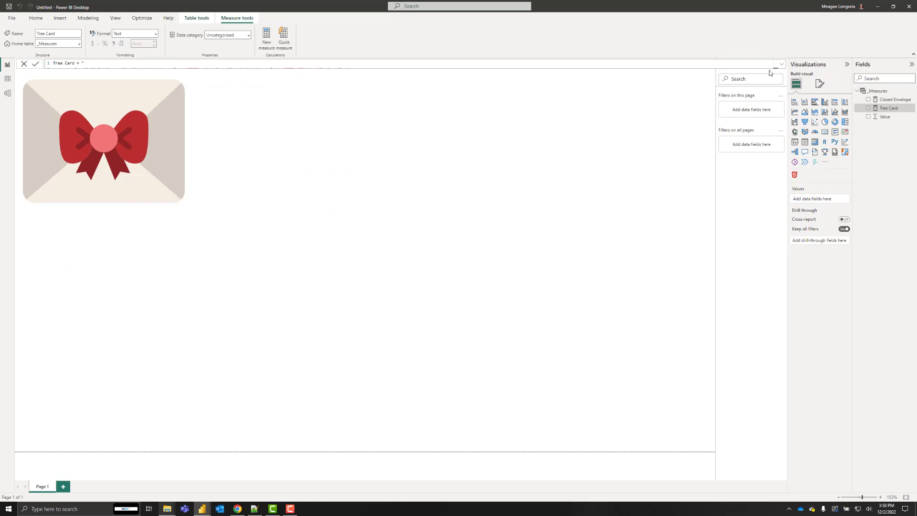
- Shrink the Closed Envelope visual proportionally to about 40% of its width and height
{"action": "left_click", "coordinate": [115, 105]}
{"action": "left_click", "coordinate": [528, 269]}
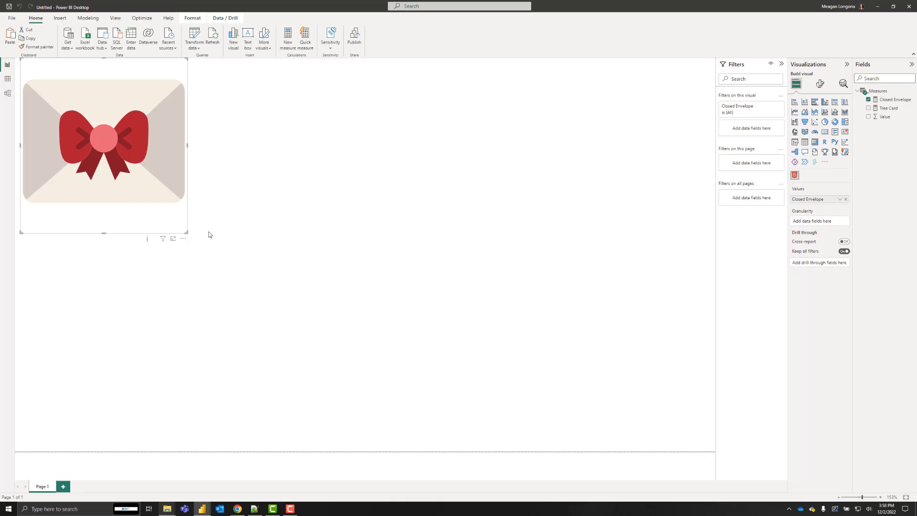
{"action": "left_click_drag", "start_coordinate": [187, 232], "coordinate": [85, 127]}
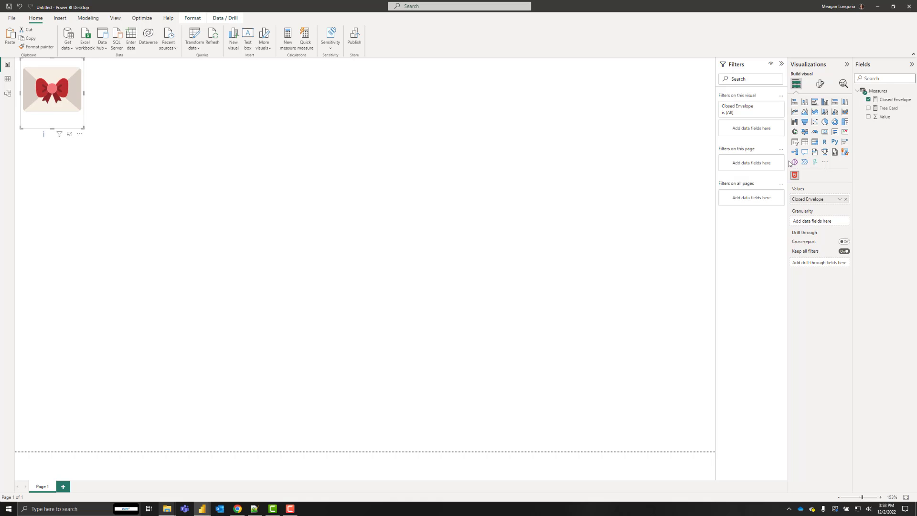
- Add a second HTML Content visual to Page 1 that shows the Tree Card measure
{"action": "left_click", "coordinate": [520, 195]}
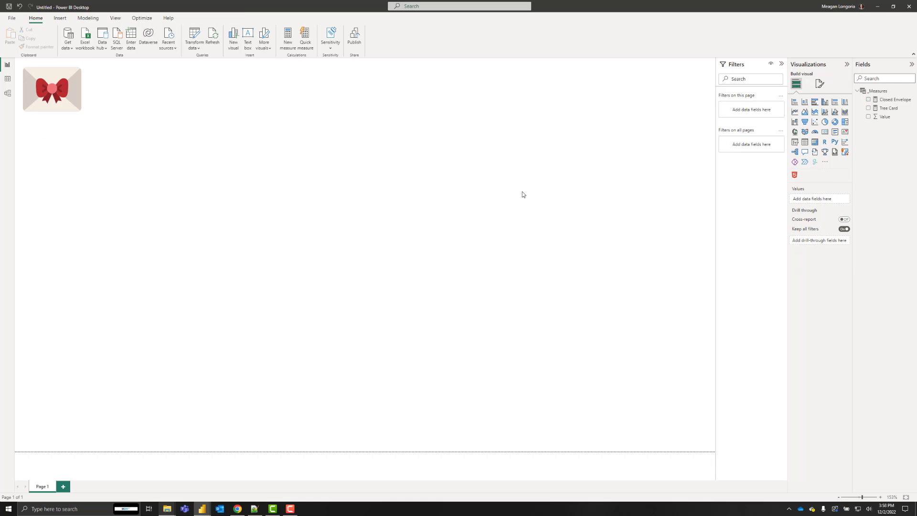
{"action": "left_click", "coordinate": [794, 175]}
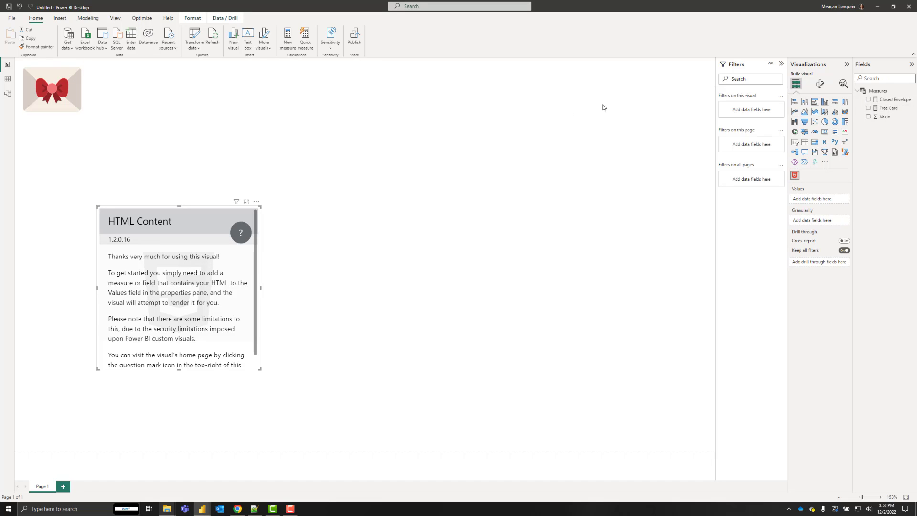
{"action": "left_click", "coordinate": [868, 109]}
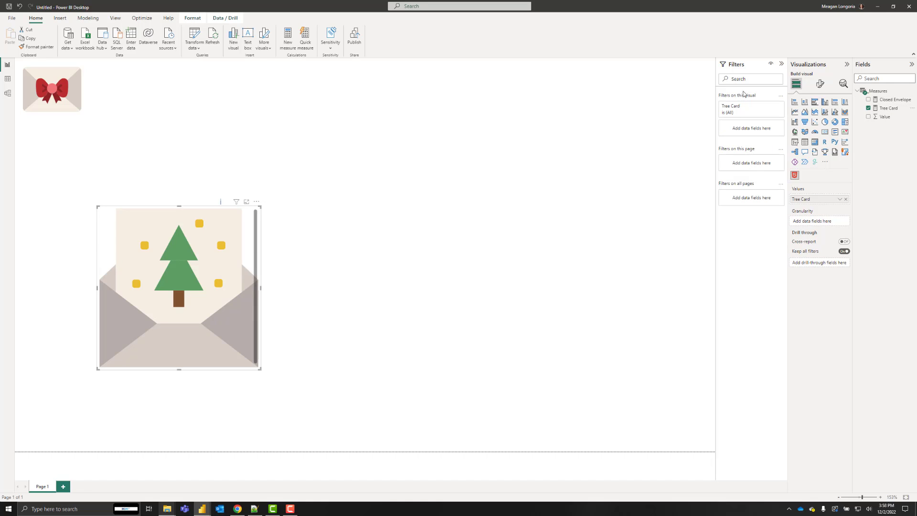
- Create a Holly Card measure in the _Measures table from the prepared holly card SVG definition
{"action": "right_click", "coordinate": [879, 91]}
{"action": "left_click", "coordinate": [862, 94]}
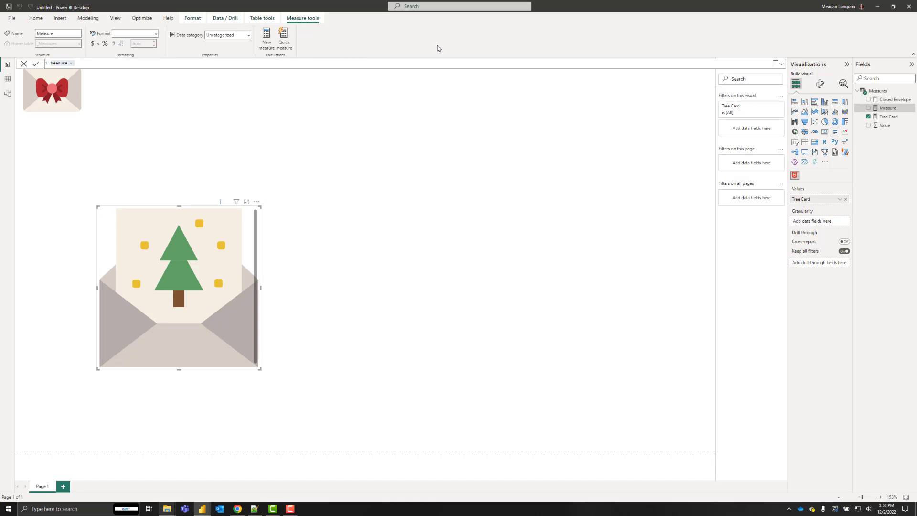
{"action": "left_click", "coordinate": [323, 65]}
{"action": "key", "text": "ctrl+v"}
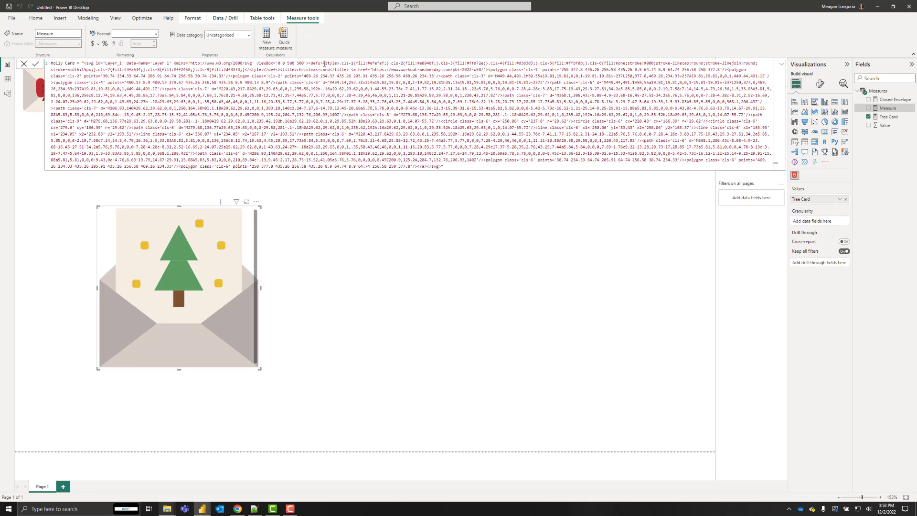
{"action": "key", "text": "Return"}
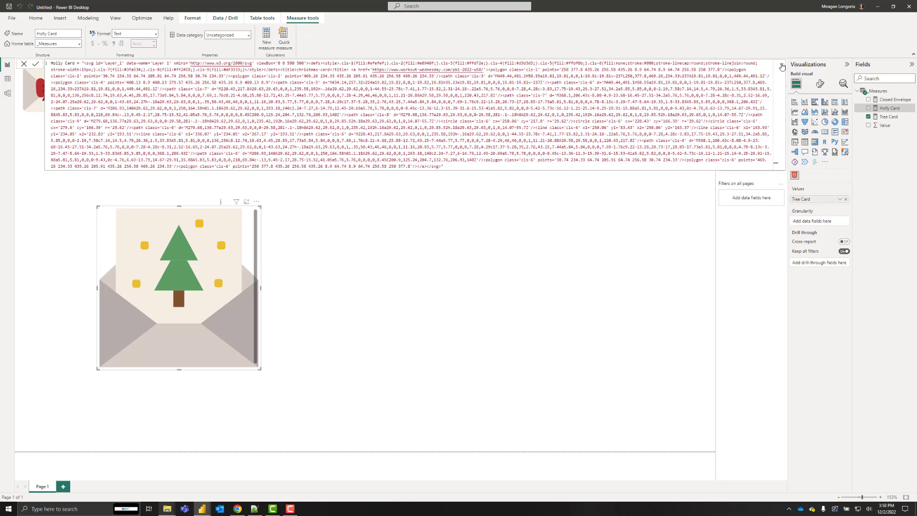
{"action": "left_click", "coordinate": [782, 66]}
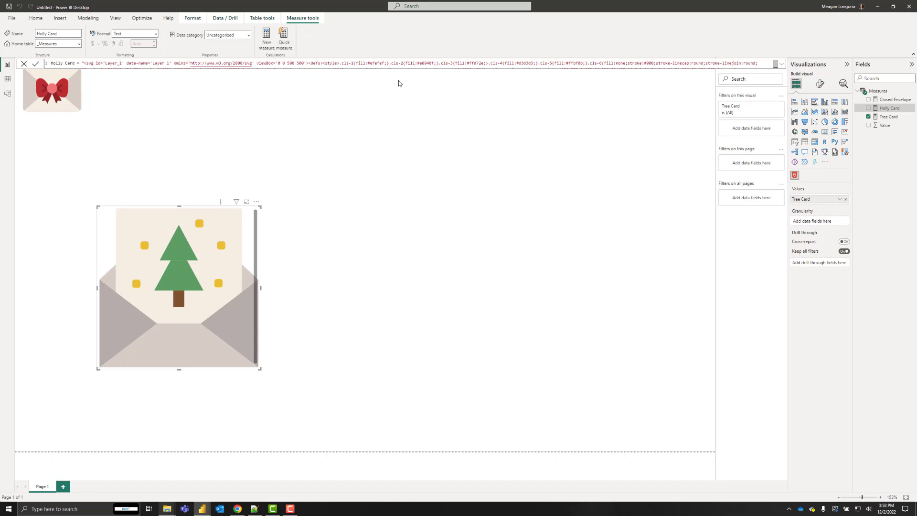
- Create a Snowflake Card measure in the _Measures table from the prepared snowflake card SVG definition
{"action": "right_click", "coordinate": [878, 92]}
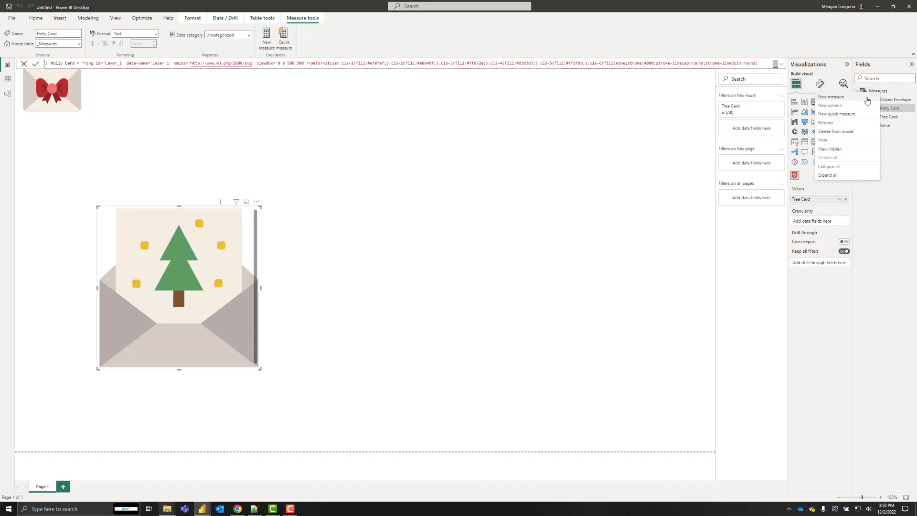
{"action": "left_click", "coordinate": [831, 97]}
{"action": "key", "text": "ctrl+v"}
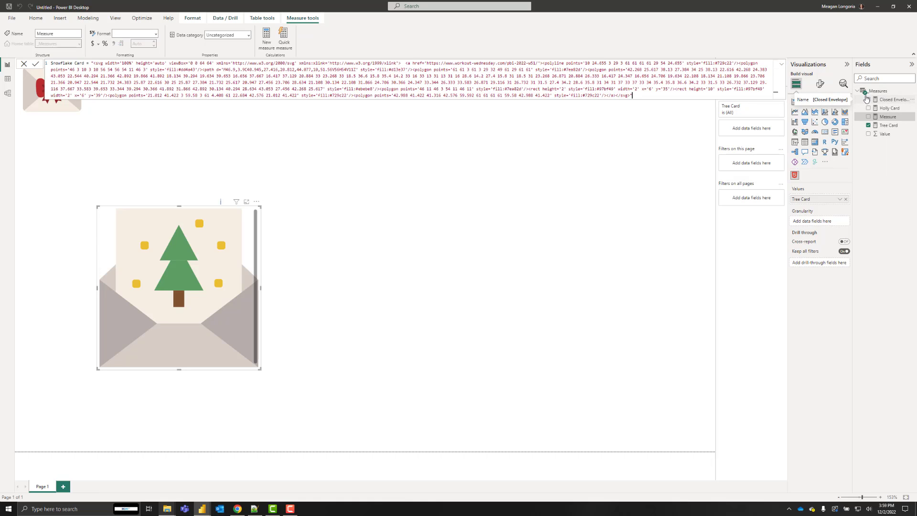
{"action": "key", "text": "Return"}
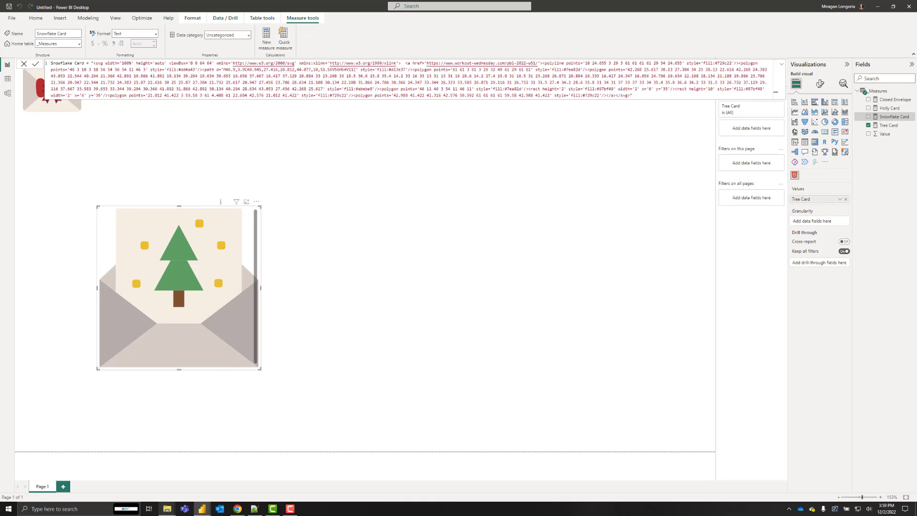
- Create a Star Card measure in the _Measures table from the prepared star card SVG definition
{"action": "right_click", "coordinate": [881, 92]}
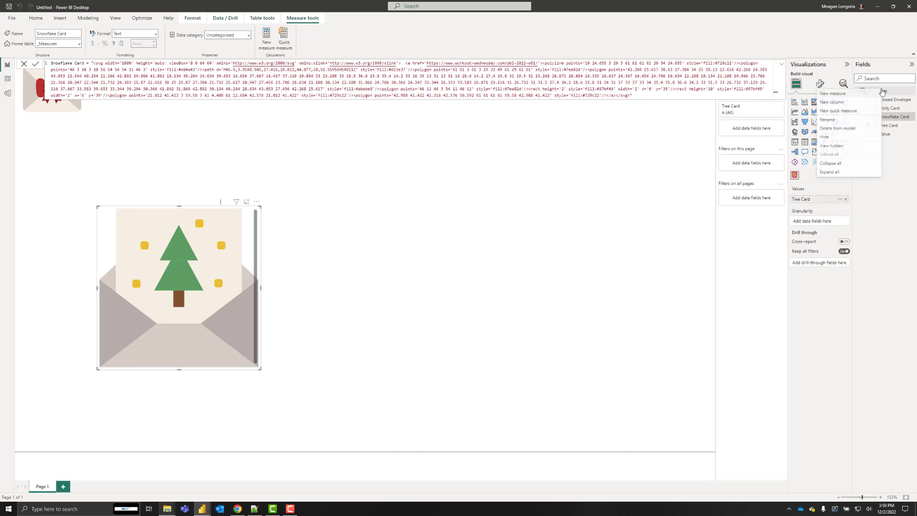
{"action": "left_click", "coordinate": [833, 93]}
{"action": "key", "text": "ctrl+a"}
{"action": "key", "text": "ctrl+v"}
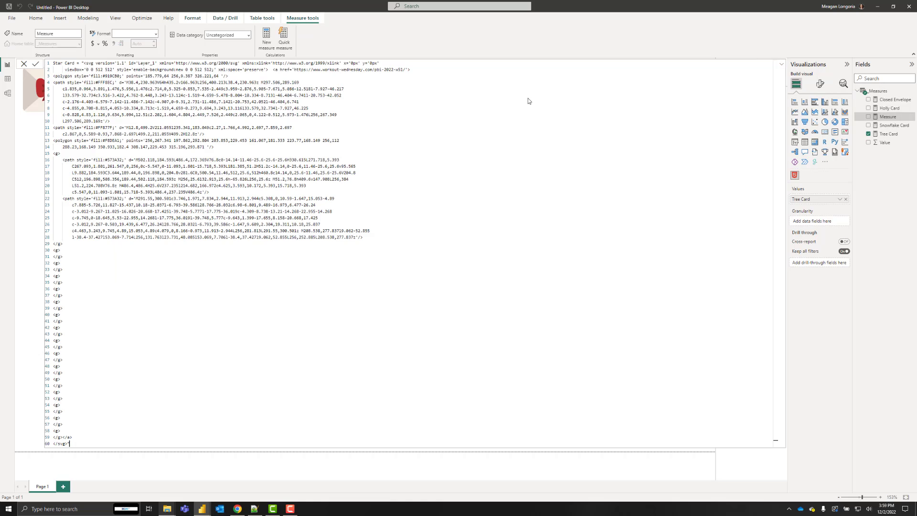
{"action": "key", "text": "Return"}
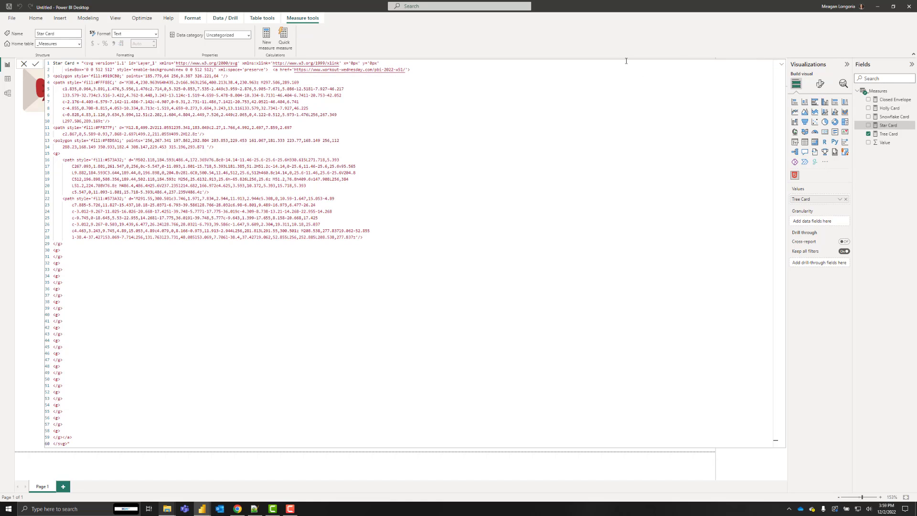
{"action": "left_click", "coordinate": [782, 64]}
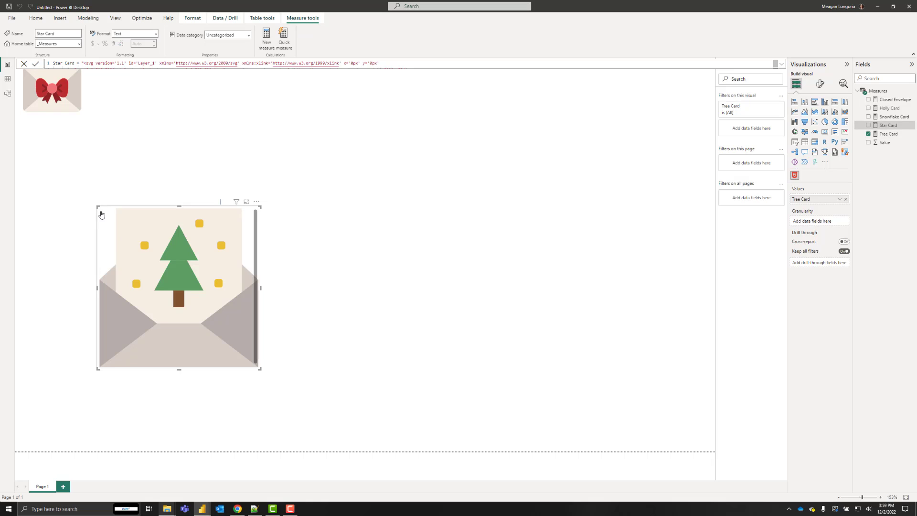
- Remove the HTML Content visual that shows the Tree Card measure from Page 1
{"action": "left_click", "coordinate": [257, 201]}
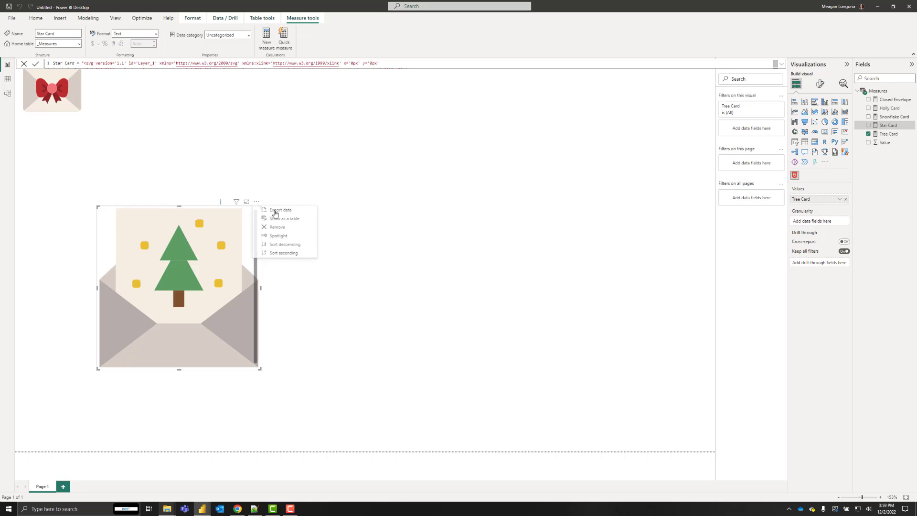
{"action": "left_click", "coordinate": [282, 227]}
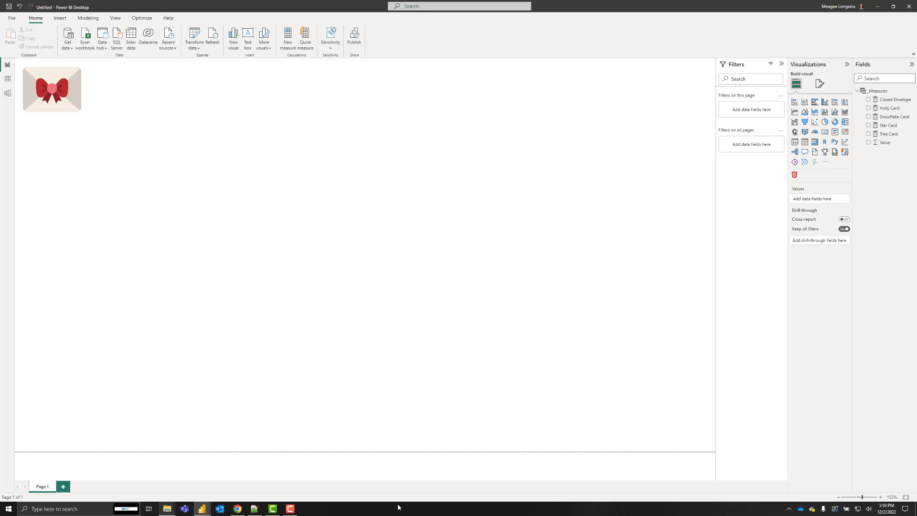
- Add a second report page and manually enter a new table with a Reveal column containing True and False
{"action": "left_click", "coordinate": [65, 487]}
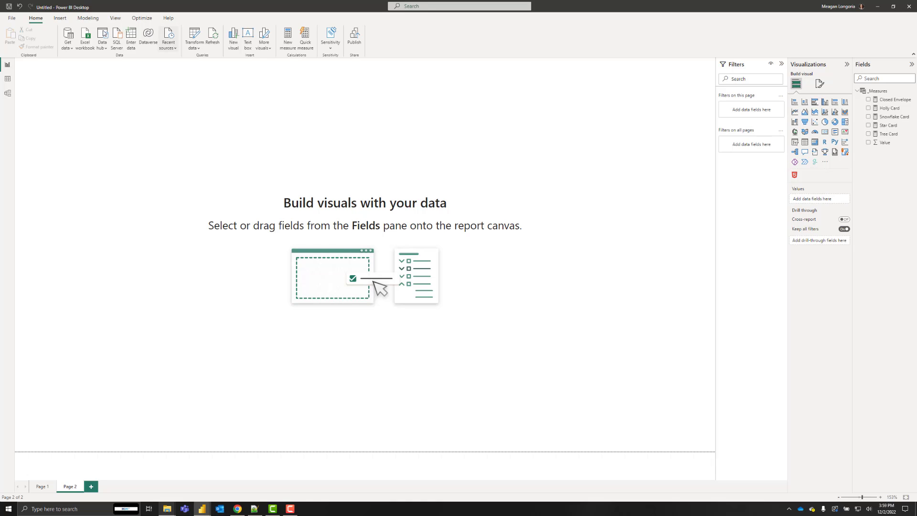
{"action": "left_click", "coordinate": [128, 42]}
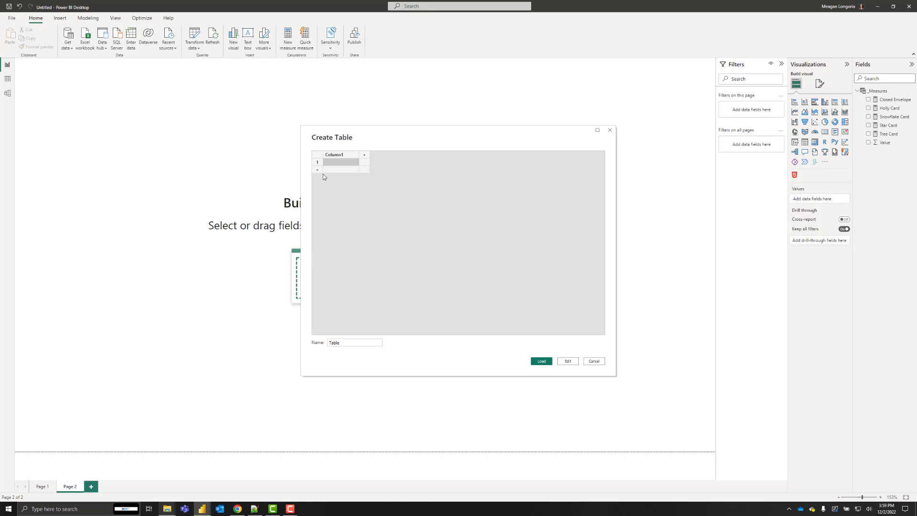
{"action": "double_click", "coordinate": [339, 156]}
{"action": "key", "text": "Return"}
{"action": "type", "text": "False"}
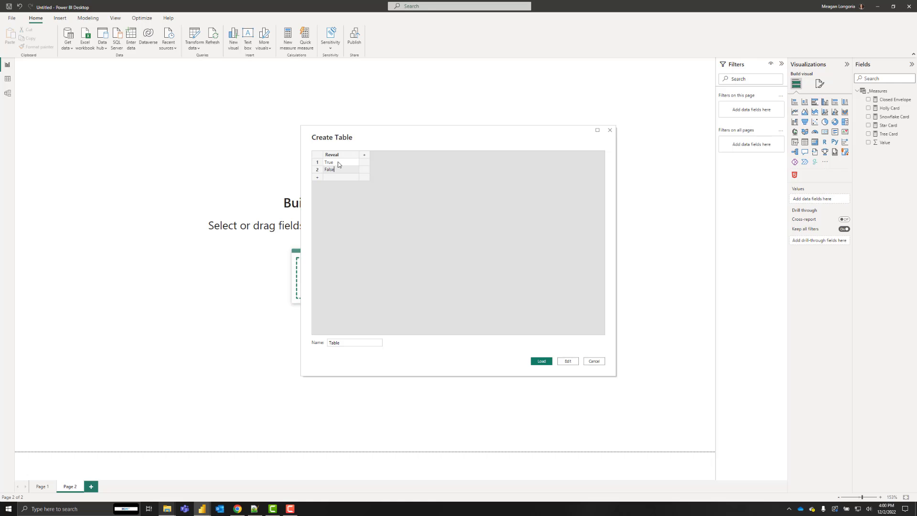
- Name the new table Reveal, open it in the Power Query Editor, and apply it to the model
{"action": "double_click", "coordinate": [352, 342]}
{"action": "type", "text": "Reveal"}
{"action": "left_click", "coordinate": [568, 361]}
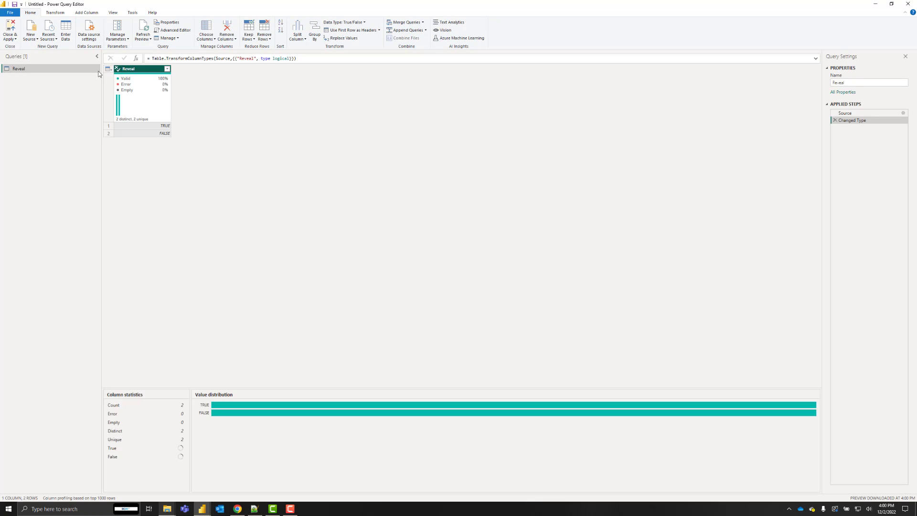
{"action": "left_click", "coordinate": [15, 30]}
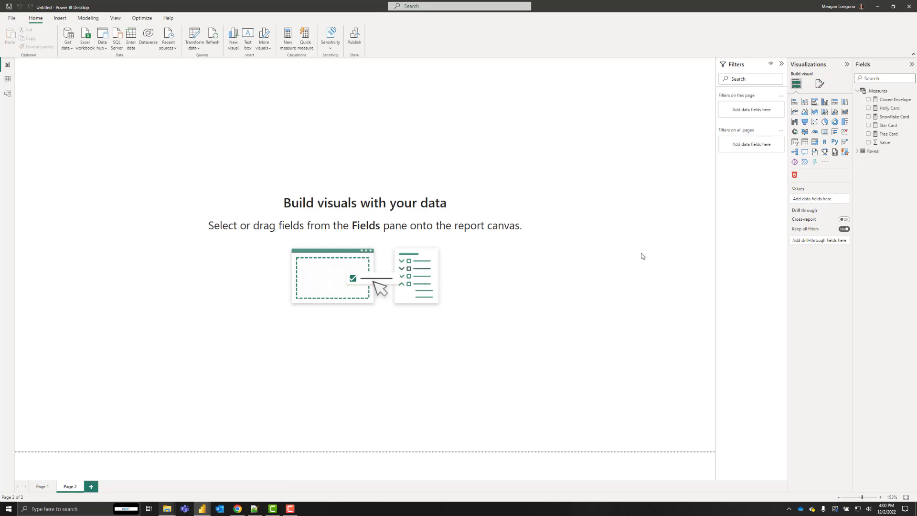
- Insert a slicer on Page 2 that uses the Reveal field from the Reveal table
{"action": "left_click", "coordinate": [857, 151]}
{"action": "left_click", "coordinate": [794, 142]}
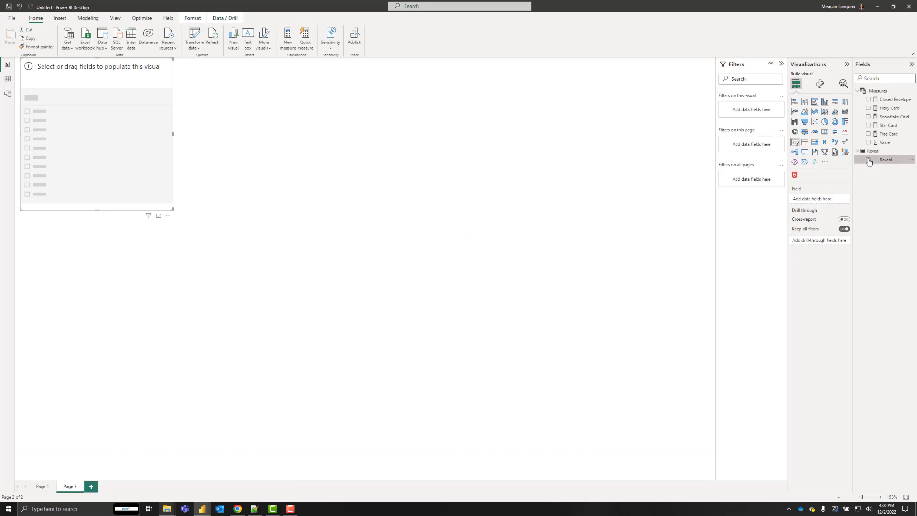
{"action": "left_click", "coordinate": [869, 160]}
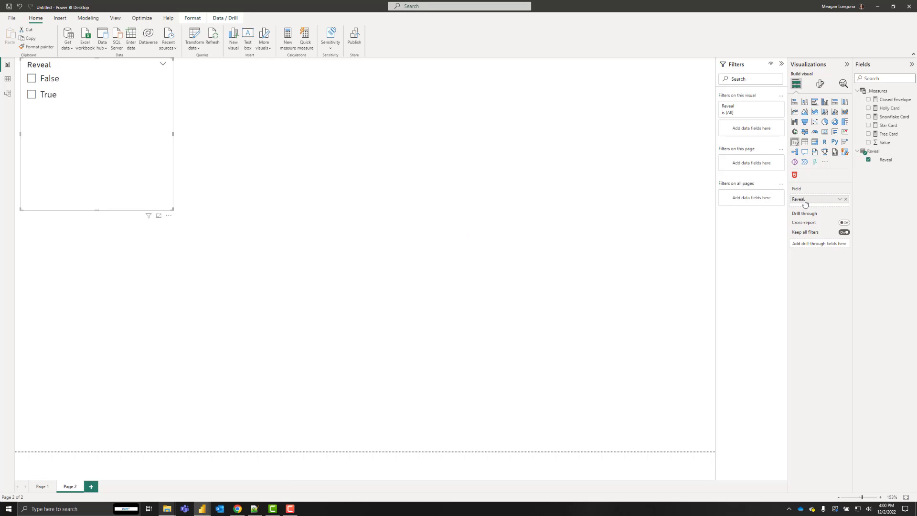
- Set the slicer header's title text to Secret Reveal and turn on single select in the slicer settings
{"action": "left_click", "coordinate": [820, 87]}
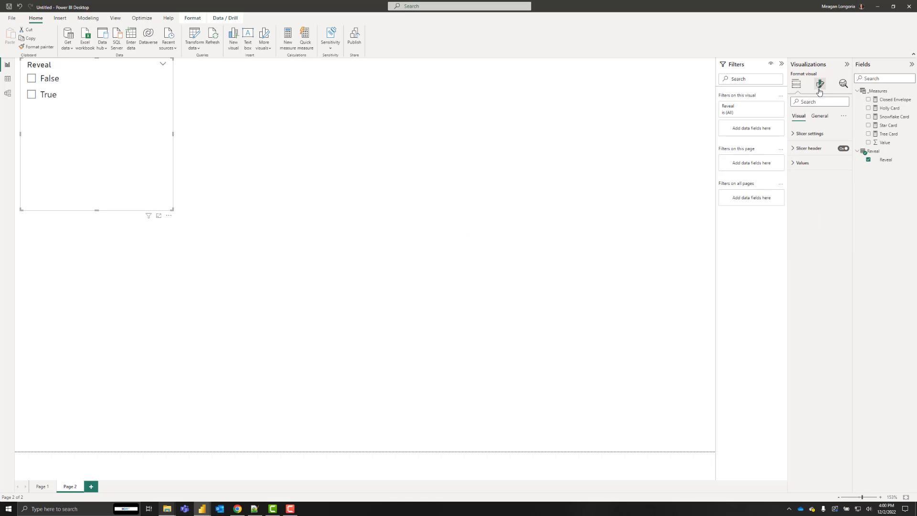
{"action": "left_click", "coordinate": [808, 148]}
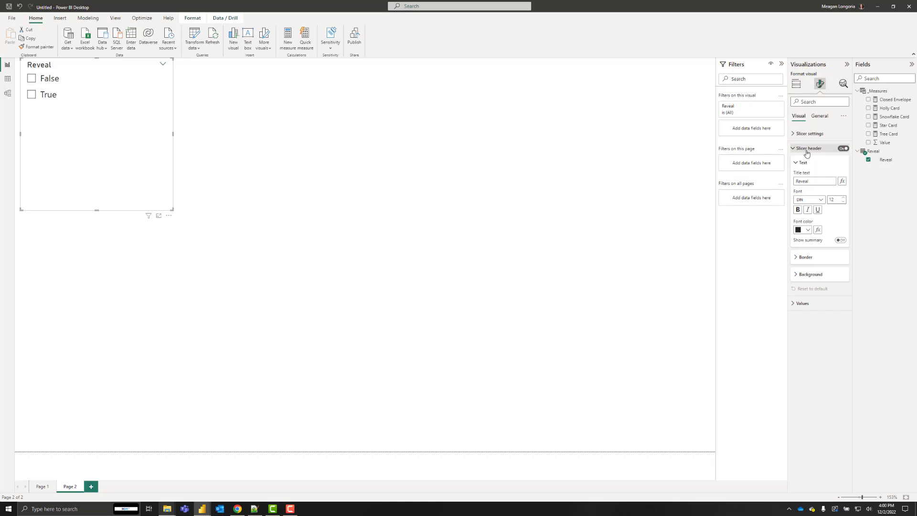
{"action": "left_click", "coordinate": [797, 181]}
{"action": "type", "text": "Select"}
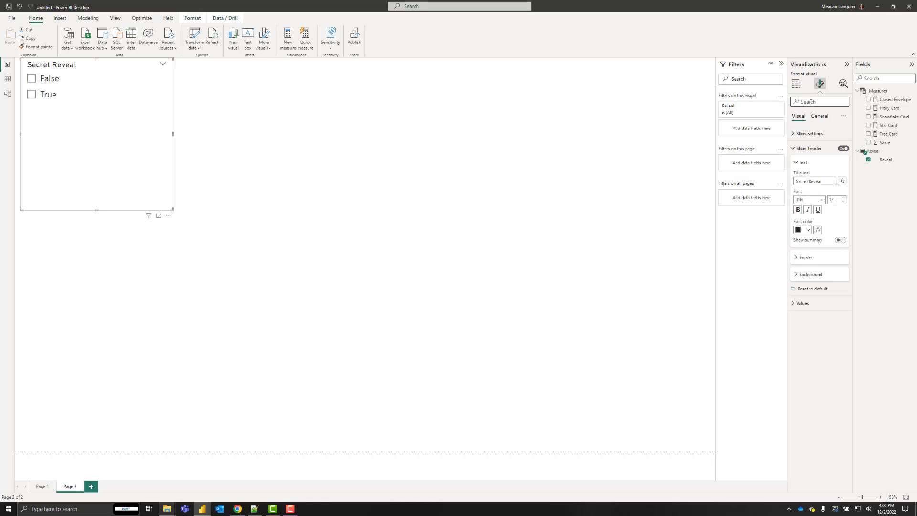
{"action": "left_click", "coordinate": [806, 136]}
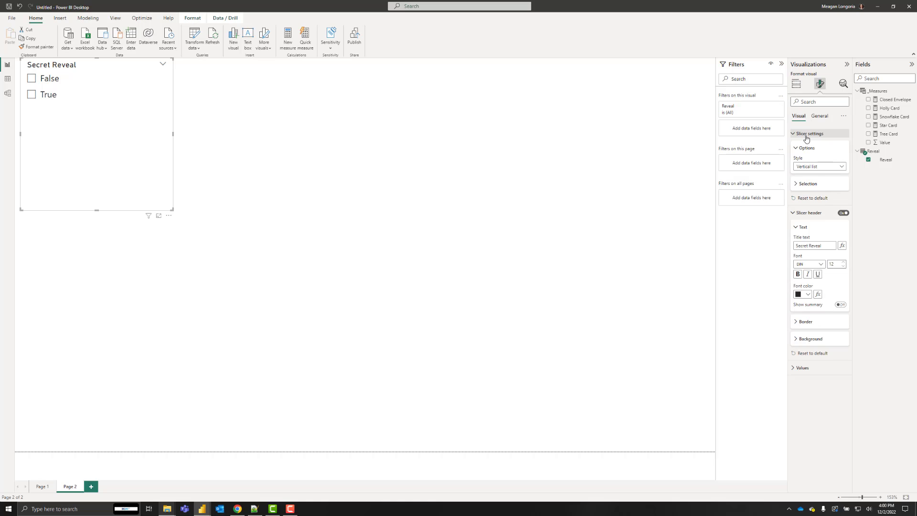
{"action": "left_click", "coordinate": [813, 184]}
{"action": "left_click", "coordinate": [841, 194]}
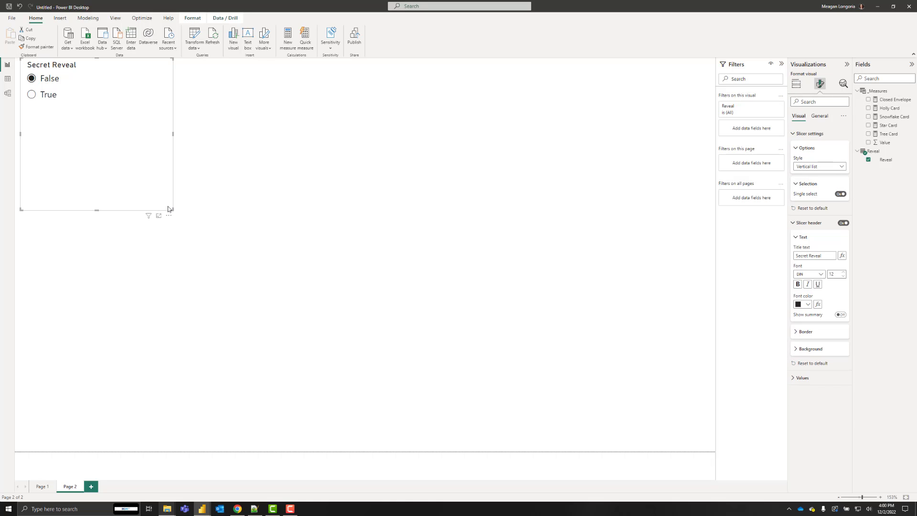
- Shrink the Secret Reveal slicer into the lower-left corner of the page and paste a synced copy of it onto Page 1
{"action": "left_click_drag", "start_coordinate": [172, 210], "coordinate": [102, 114]}
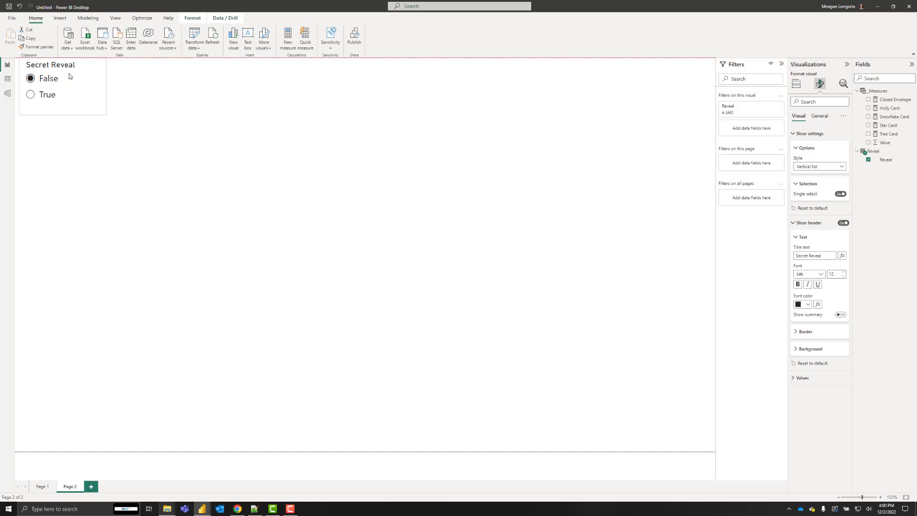
{"action": "left_click_drag", "start_coordinate": [60, 76], "coordinate": [54, 413]}
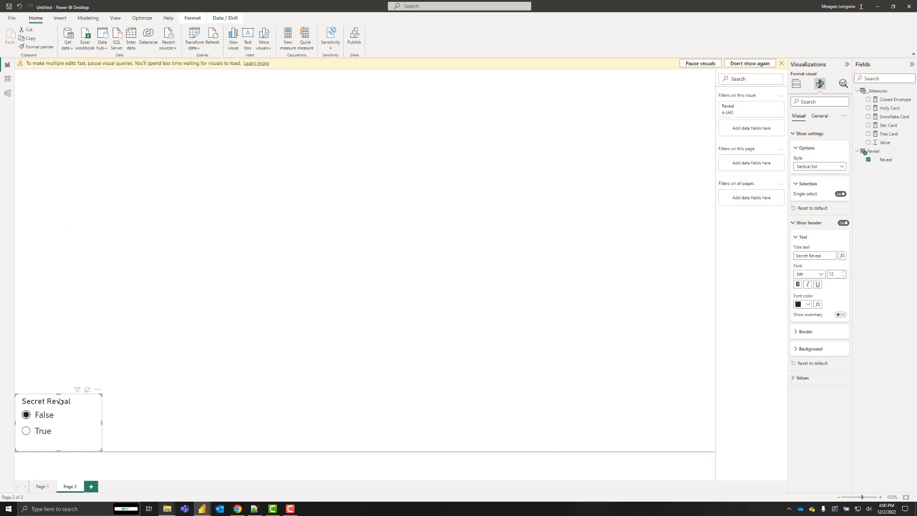
{"action": "key", "text": "ctrl+c"}
{"action": "left_click", "coordinate": [48, 488]}
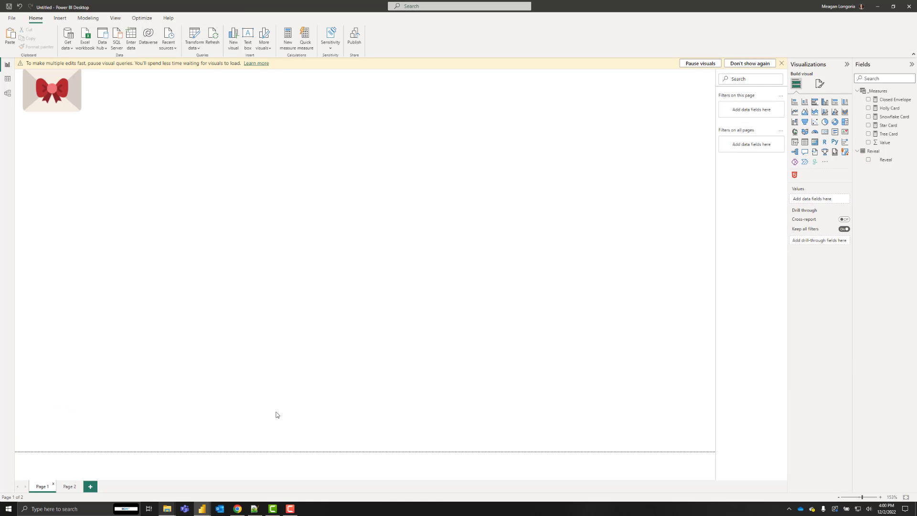
{"action": "key", "text": "ctrl+v"}
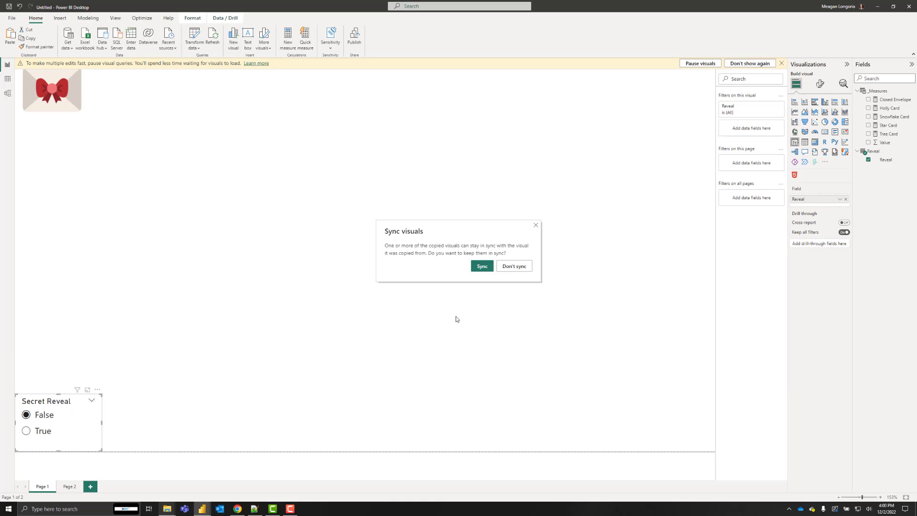
{"action": "left_click", "coordinate": [479, 266]}
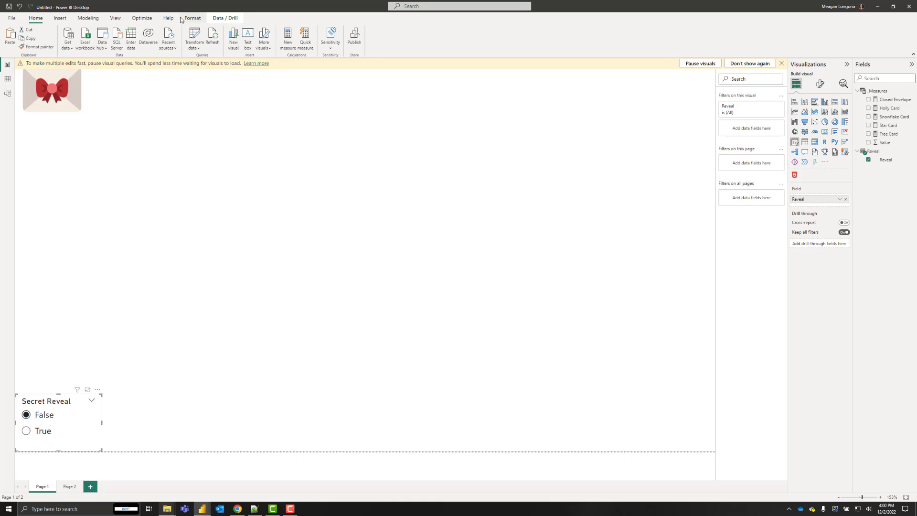
- Use Sync slicers to hide the Secret Reveal slicer on Page 1 while keeping it synced there and visible on Page 2
{"action": "left_click", "coordinate": [201, 21]}
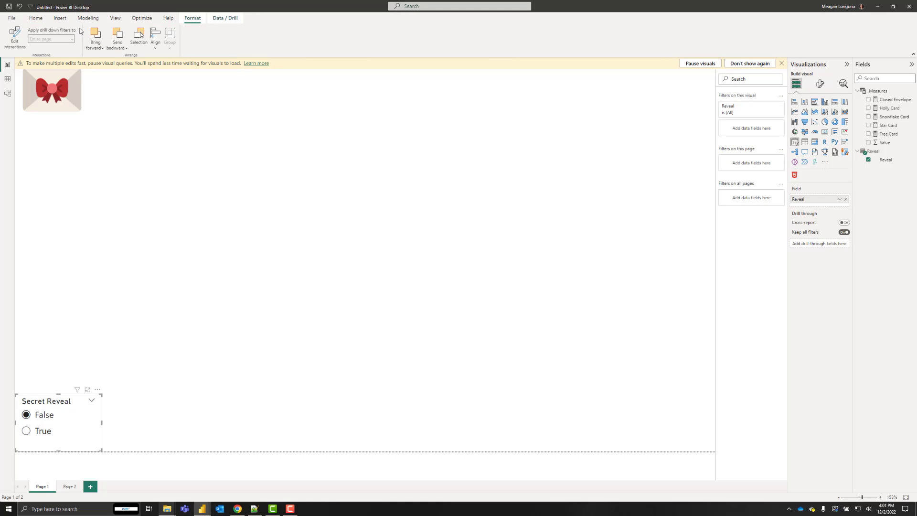
{"action": "left_click", "coordinate": [45, 21]}
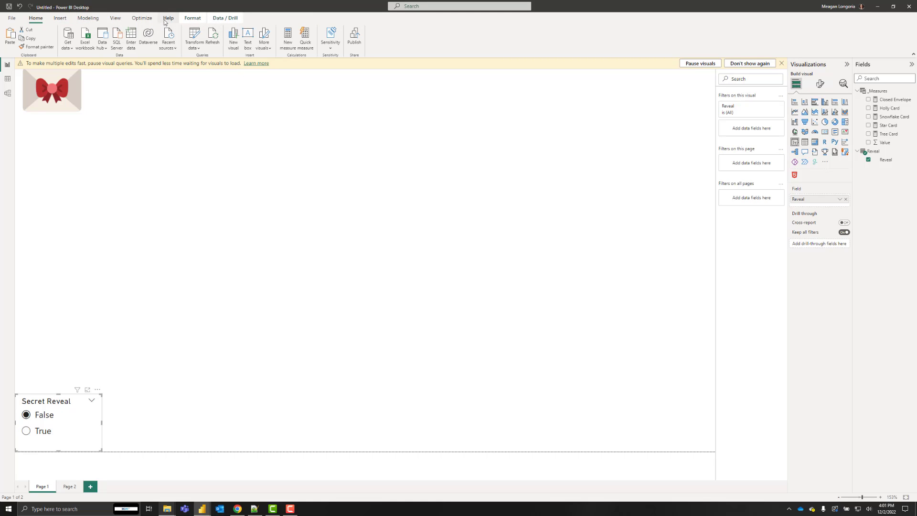
{"action": "left_click", "coordinate": [114, 19]}
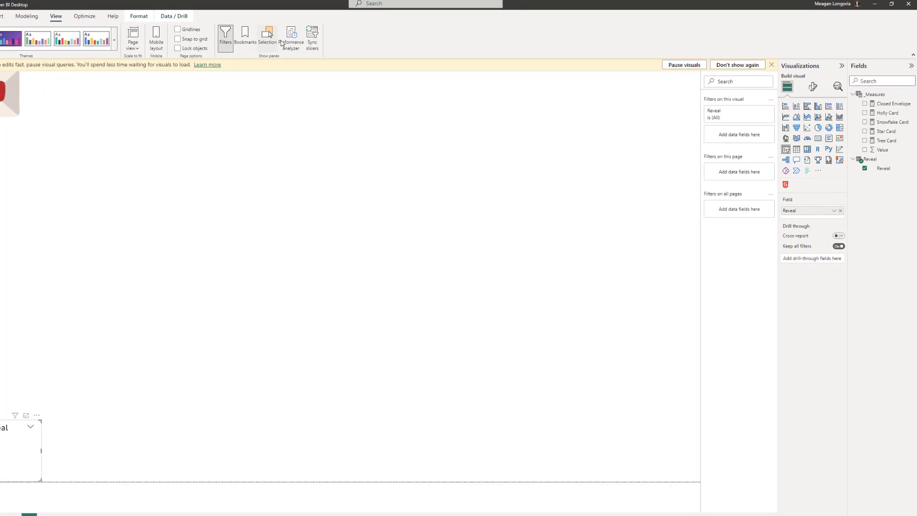
{"action": "left_click", "coordinate": [312, 39]}
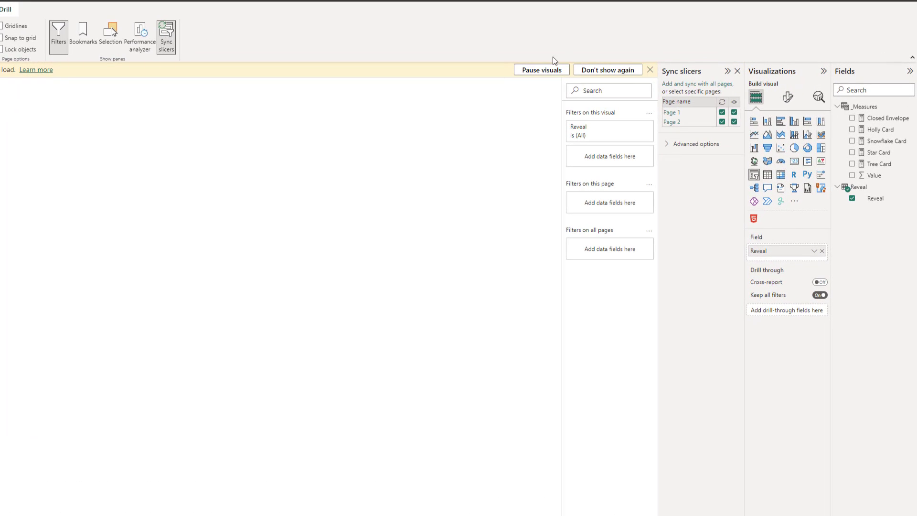
{"action": "left_click", "coordinate": [734, 112]}
{"action": "left_click", "coordinate": [734, 113]}
{"action": "left_click", "coordinate": [651, 72]}
{"action": "left_click", "coordinate": [734, 112]}
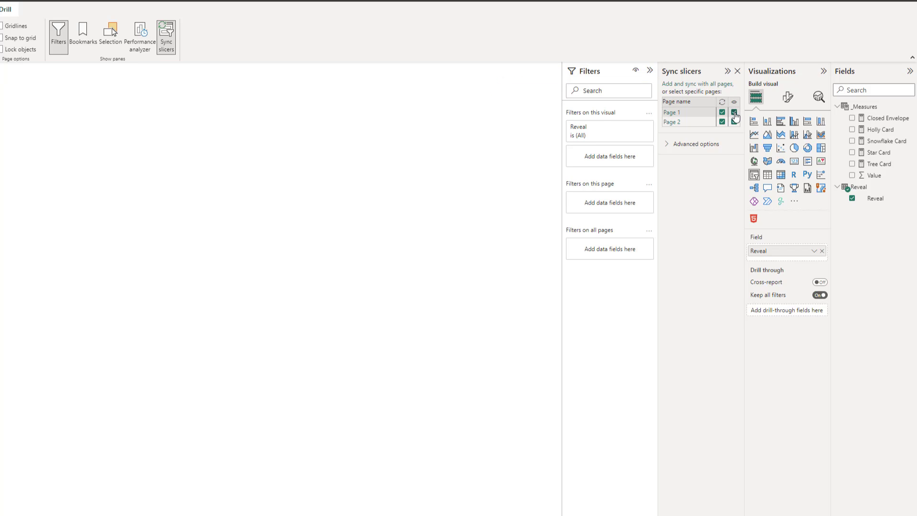
{"action": "left_click", "coordinate": [367, 191]}
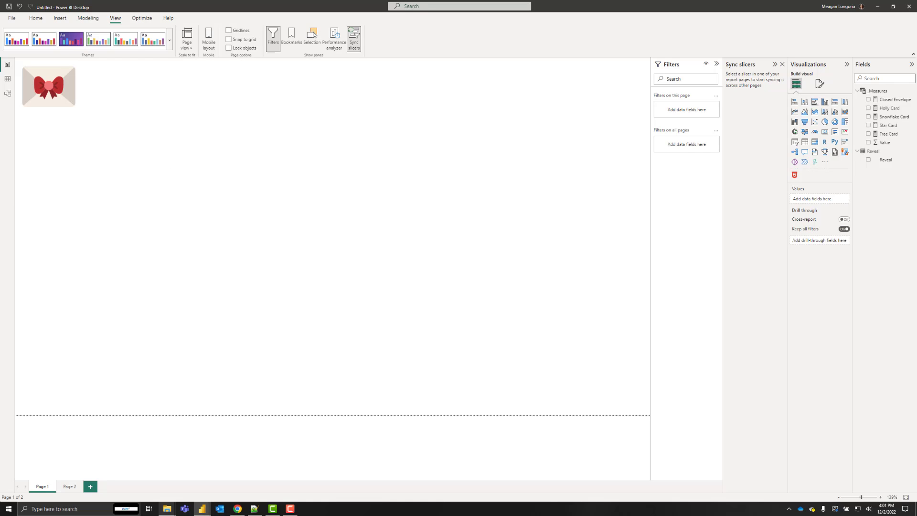
- Create a Dec 7 measure in _Measures returning [Tree Card] once DATE(2022,12,7) is reached or Reveal is TRUE, otherwise [Closed Envelope]
{"action": "right_click", "coordinate": [881, 91]}
{"action": "left_click", "coordinate": [847, 93]}
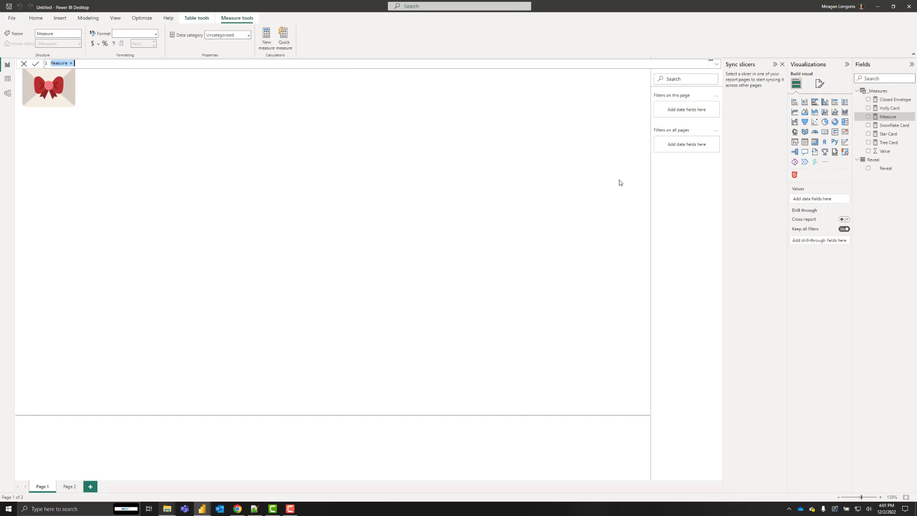
{"action": "key", "text": "ctrl+v"}
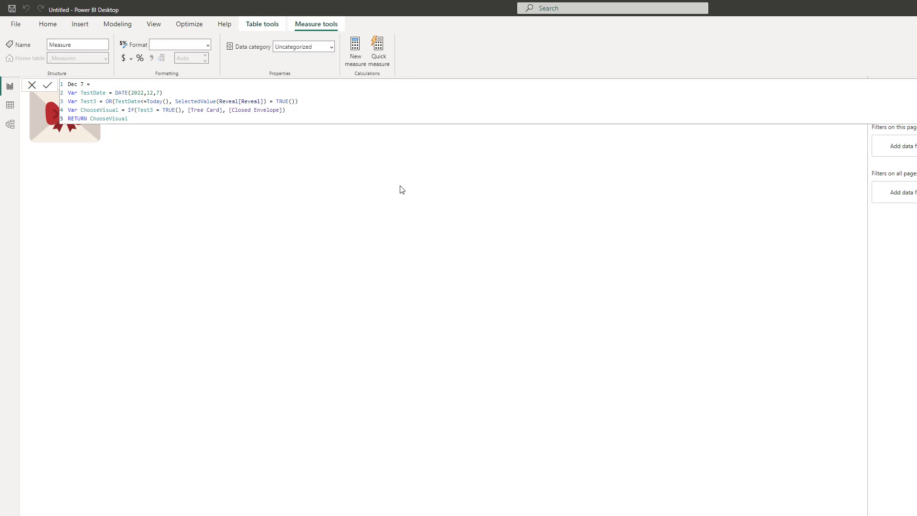
{"action": "key", "text": "Return"}
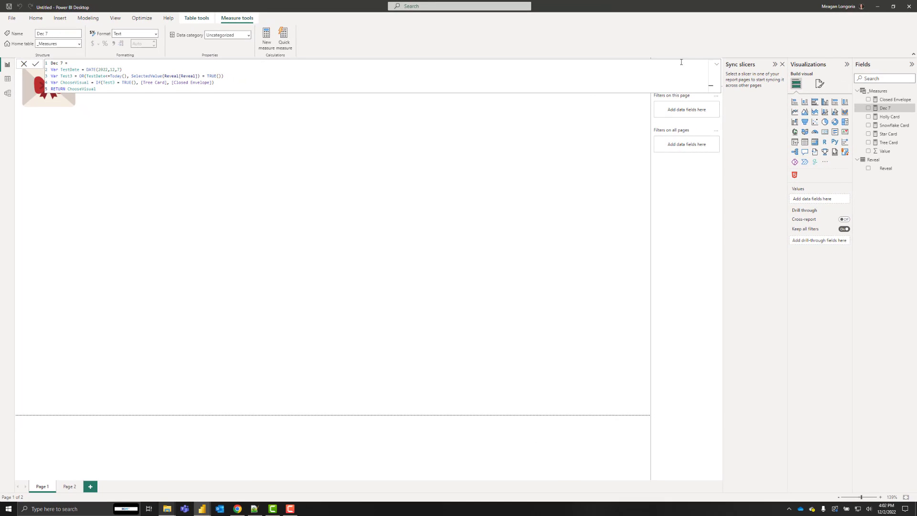
{"action": "left_click", "coordinate": [717, 64]}
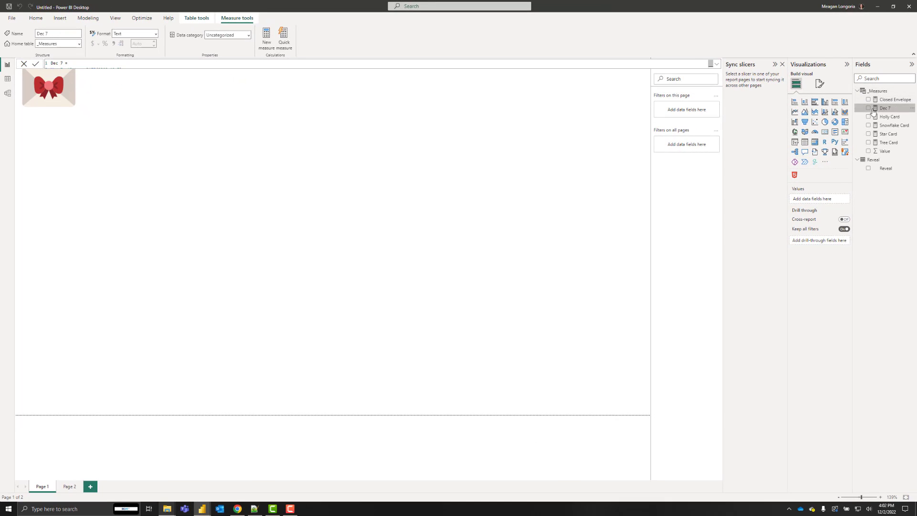
- Replace Closed Envelope with the Dec 7 measure in the Page 1 envelope visual and move the visual toward the middle of the page
{"action": "left_click", "coordinate": [75, 95]}
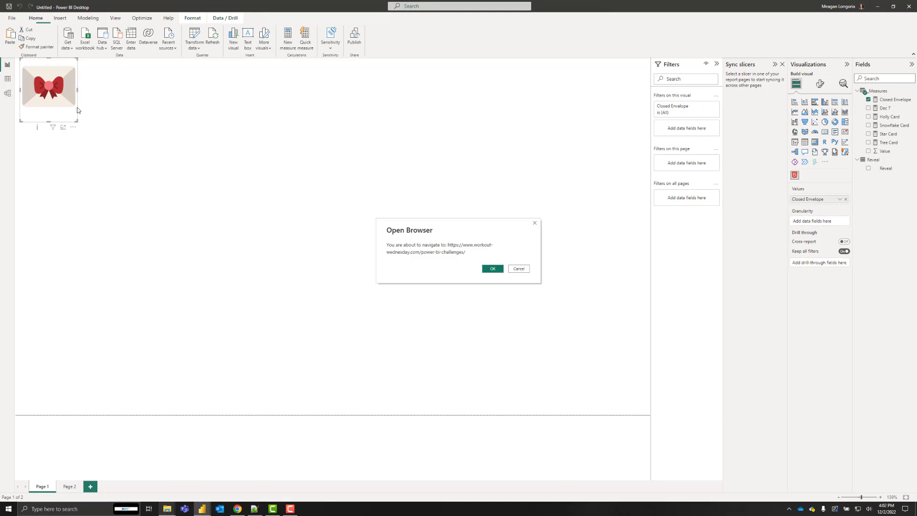
{"action": "left_click", "coordinate": [519, 269]}
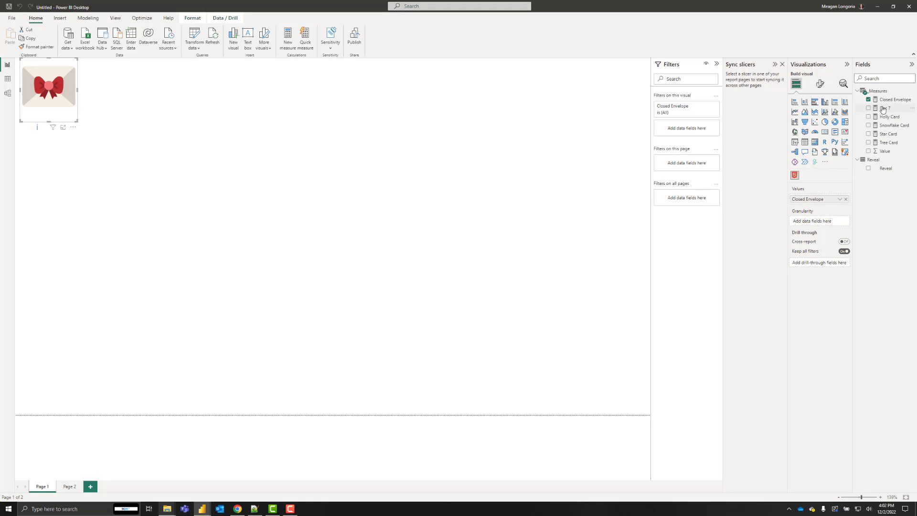
{"action": "left_click_drag", "start_coordinate": [883, 108], "coordinate": [816, 201]}
{"action": "left_click_drag", "start_coordinate": [76, 119], "coordinate": [227, 228]}
- Check the Dec 7 visual on Page 1 with the Secret Reveal slicer on Page 2 set to True and back to False
{"action": "left_click", "coordinate": [67, 487]}
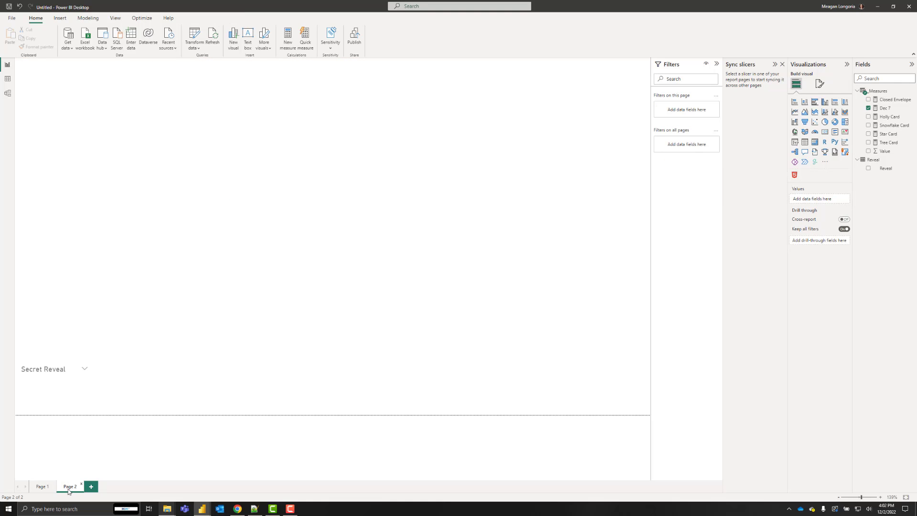
{"action": "left_click", "coordinate": [36, 396]}
{"action": "left_click", "coordinate": [38, 487]}
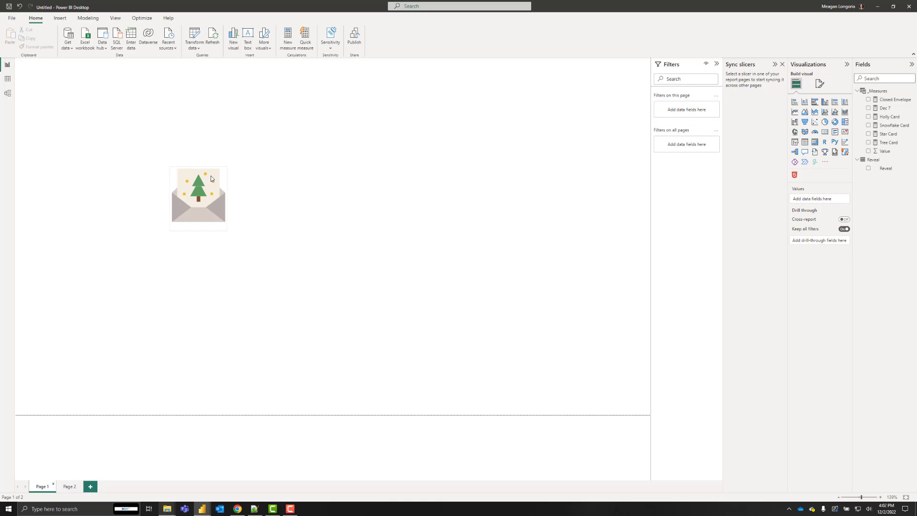
{"action": "left_click", "coordinate": [70, 488]}
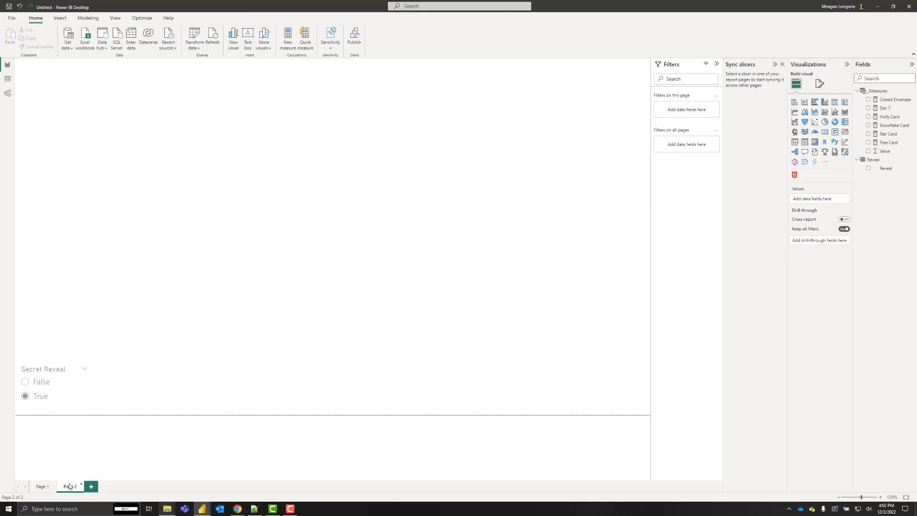
{"action": "left_click", "coordinate": [25, 383]}
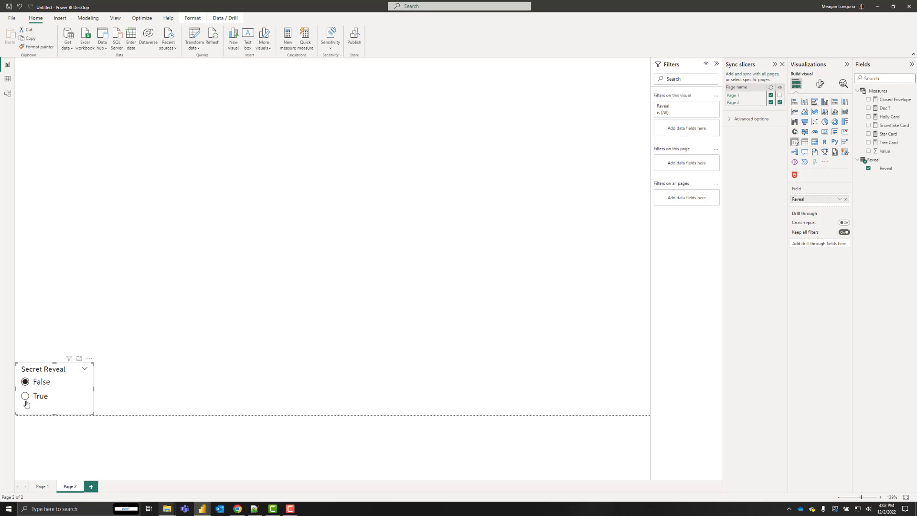
{"action": "left_click", "coordinate": [42, 487]}
- Make three copies of the Dec 7 visual on Page 1 and arrange all four envelopes in a horizontal row
{"action": "left_click", "coordinate": [189, 227]}
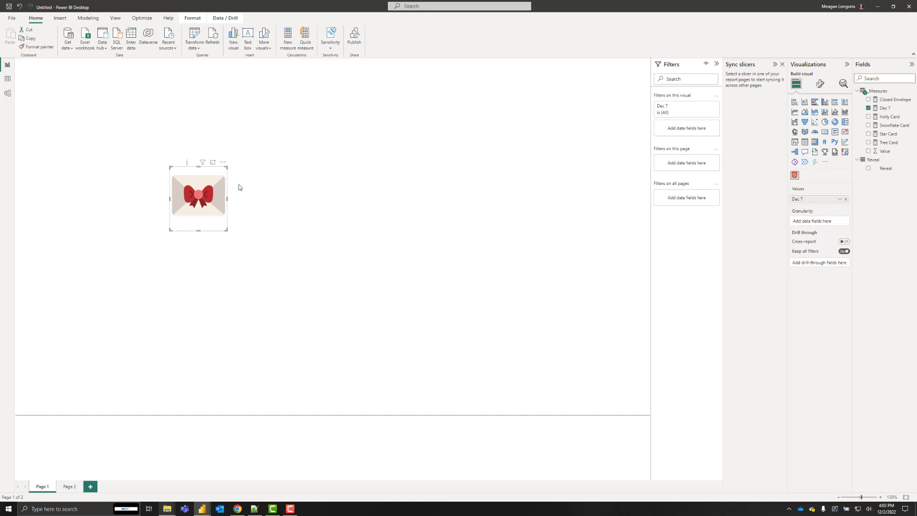
{"action": "key", "text": "ctrl+c"}
{"action": "key", "text": "ctrl+v"}
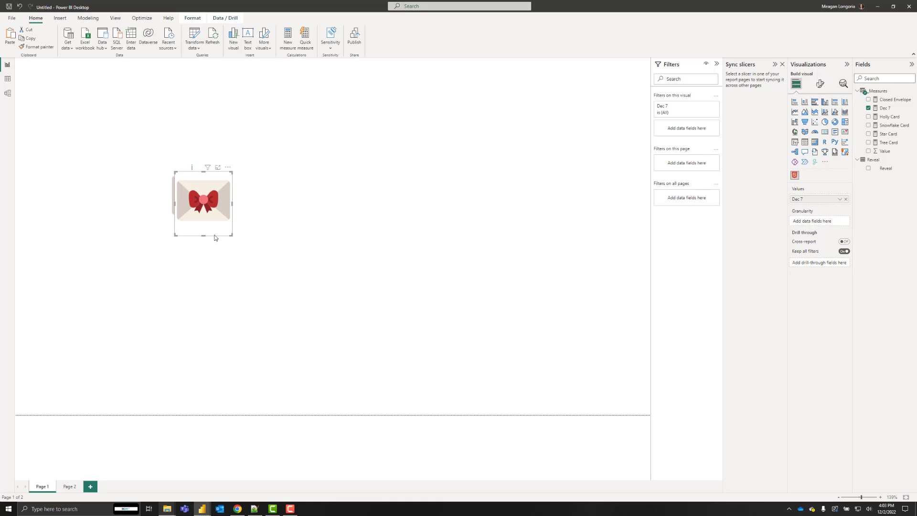
{"action": "left_click_drag", "start_coordinate": [215, 237], "coordinate": [285, 232]}
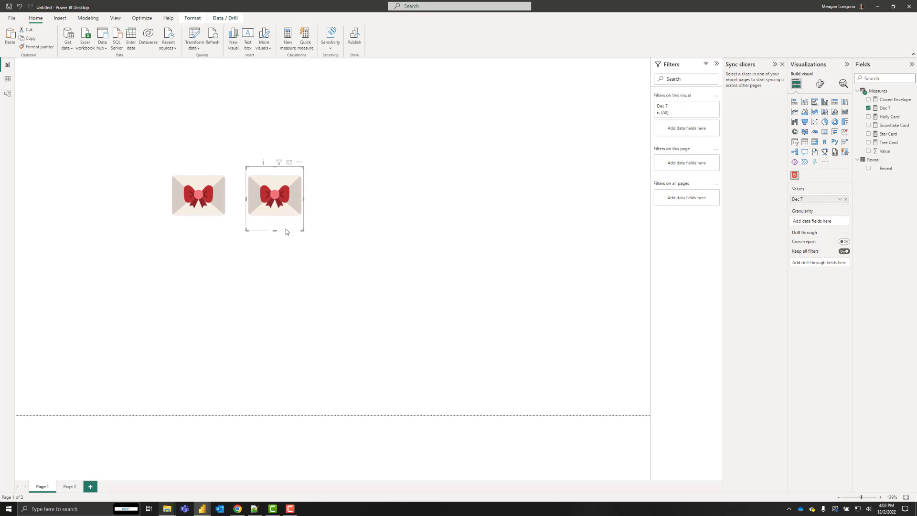
{"action": "key", "text": "ctrl+v"}
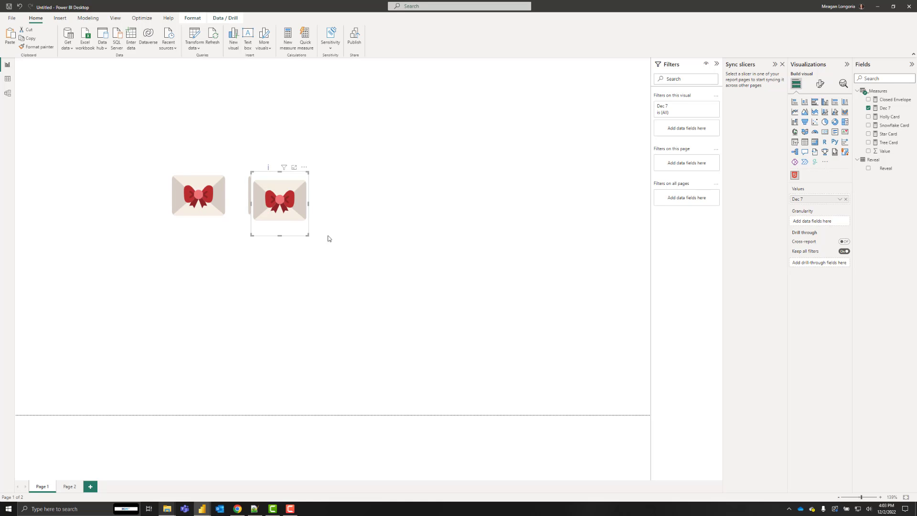
{"action": "left_click_drag", "start_coordinate": [291, 239], "coordinate": [367, 235]}
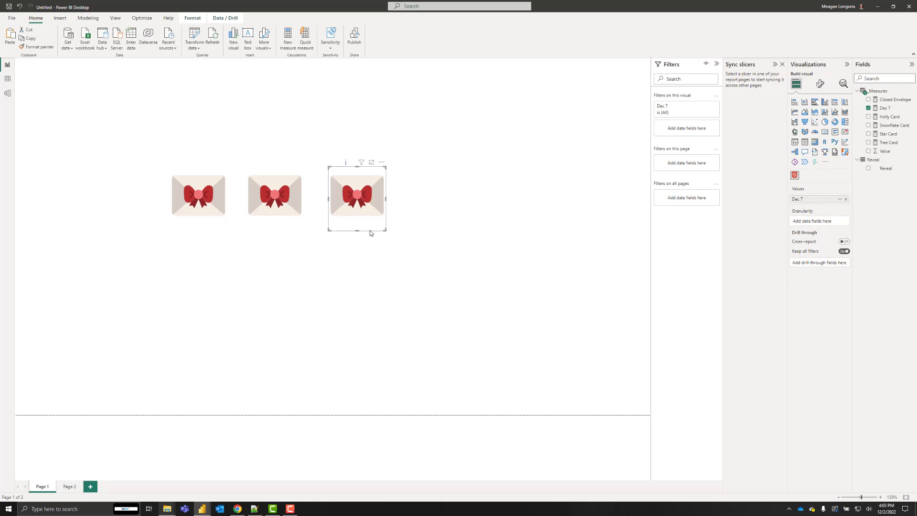
{"action": "mouse_move", "coordinate": [370, 233]}
{"action": "left_mouse_down"}
{"action": "mouse_move", "coordinate": [440, 218]}
{"action": "mouse_move", "coordinate": [352, 229]}
{"action": "mouse_move", "coordinate": [363, 236]}
{"action": "left_mouse_up"}
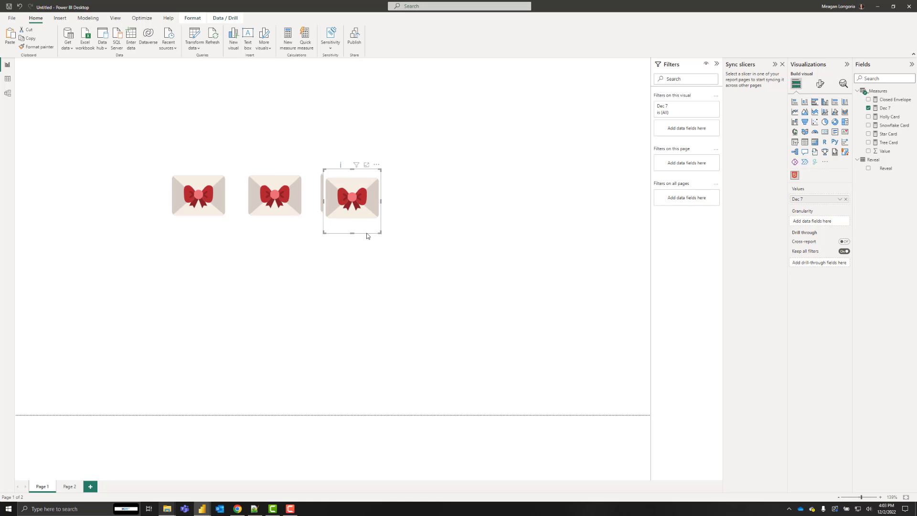
{"action": "left_click_drag", "start_coordinate": [366, 238], "coordinate": [437, 231]}
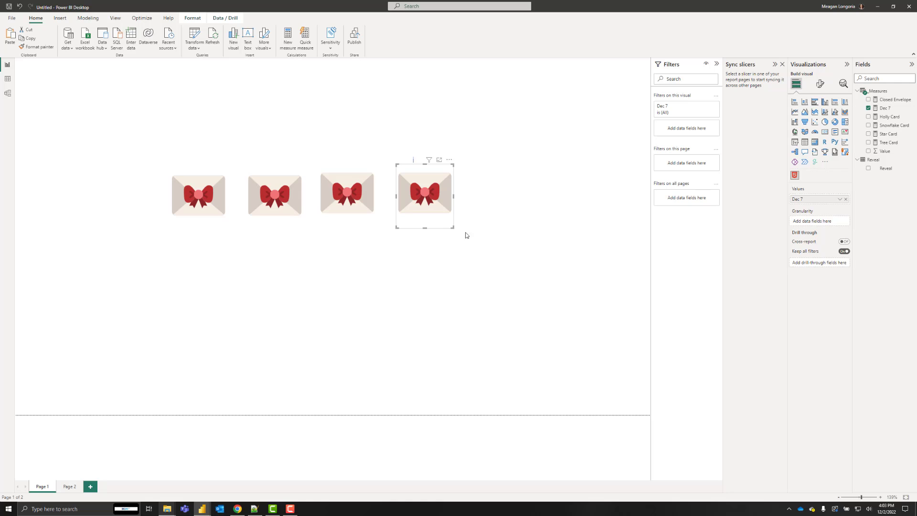
- Create a Dec 14 measure in _Measures returning [Holly Card] once DATE(2022,12,14) is reached or Reveal is TRUE, otherwise [Closed Envelope]
{"action": "right_click", "coordinate": [878, 91]}
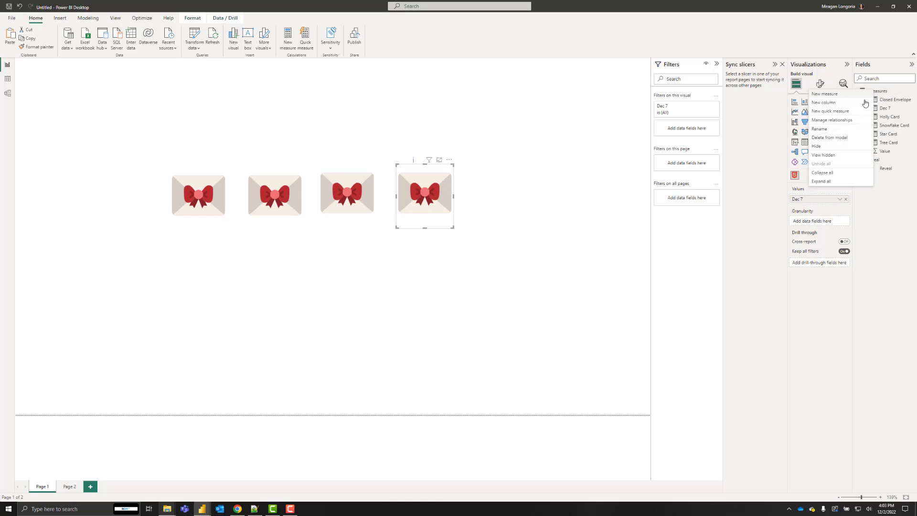
{"action": "left_click", "coordinate": [855, 94]}
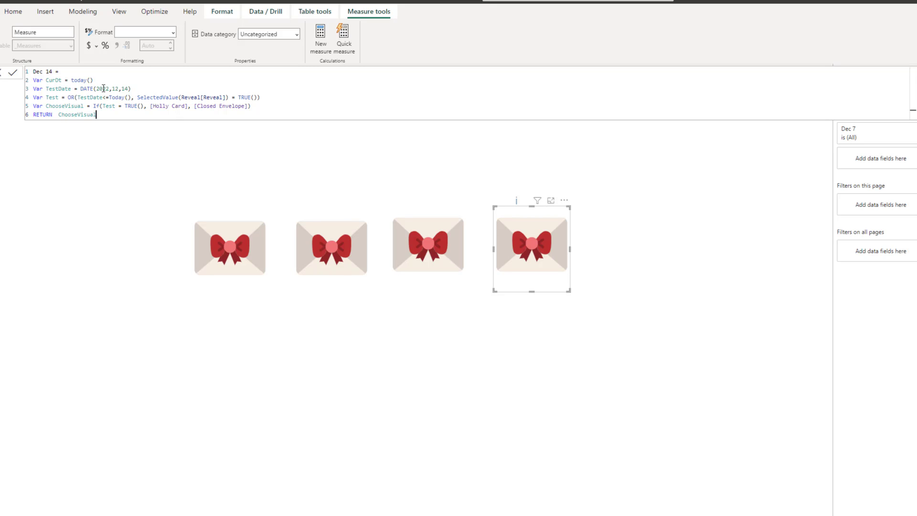
{"action": "left_click", "coordinate": [68, 89]}
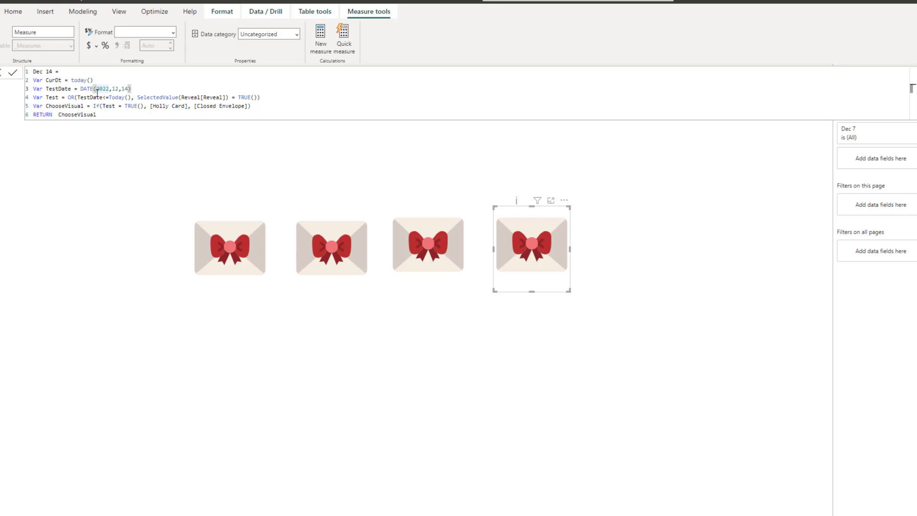
{"action": "left_click", "coordinate": [135, 89]}
{"action": "left_click", "coordinate": [12, 73]}
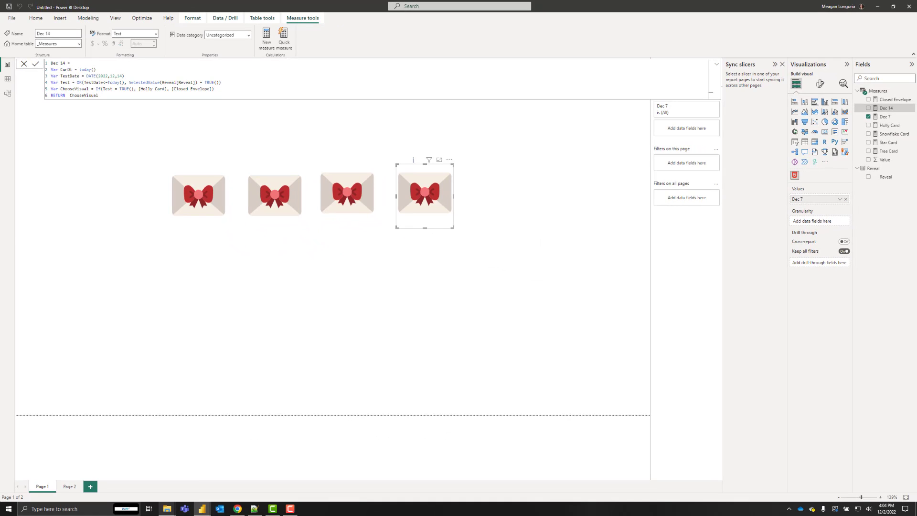
- Create a Dec 21 measure in _Measures returning [Snowflake Card] once DATE(2022,12,21) is reached or Reveal is TRUE, otherwise [Closed Envelope]
{"action": "right_click", "coordinate": [873, 93]}
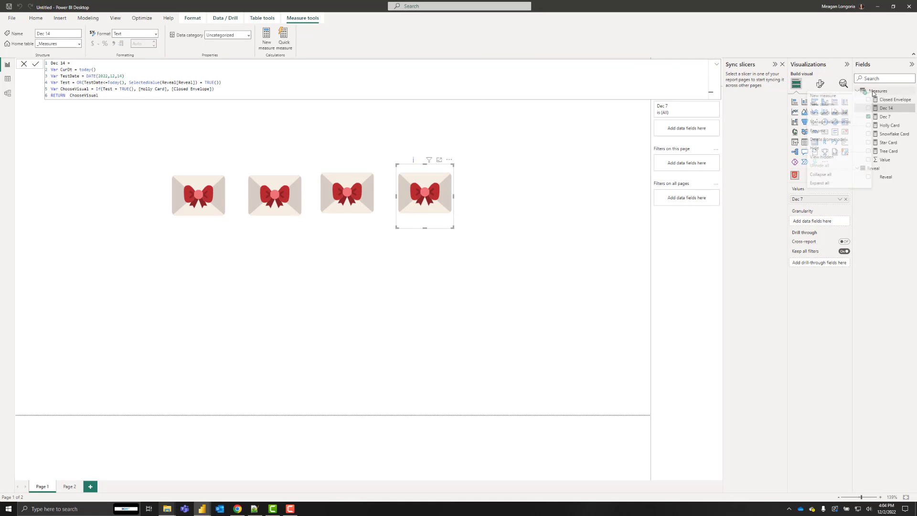
{"action": "left_click", "coordinate": [856, 100]}
{"action": "key", "text": "ctrl+v"}
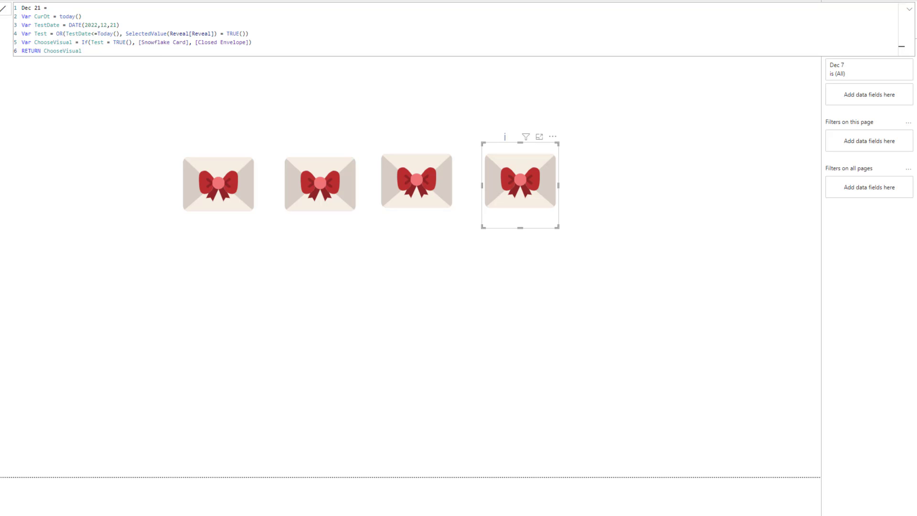
- Create a Dec 28 measure in _Measures returning [Star Card] once DATE(2022,12,28) is reached or Reveal is TRUE, otherwise [Closed Envelope]
{"action": "right_click", "coordinate": [867, 93]}
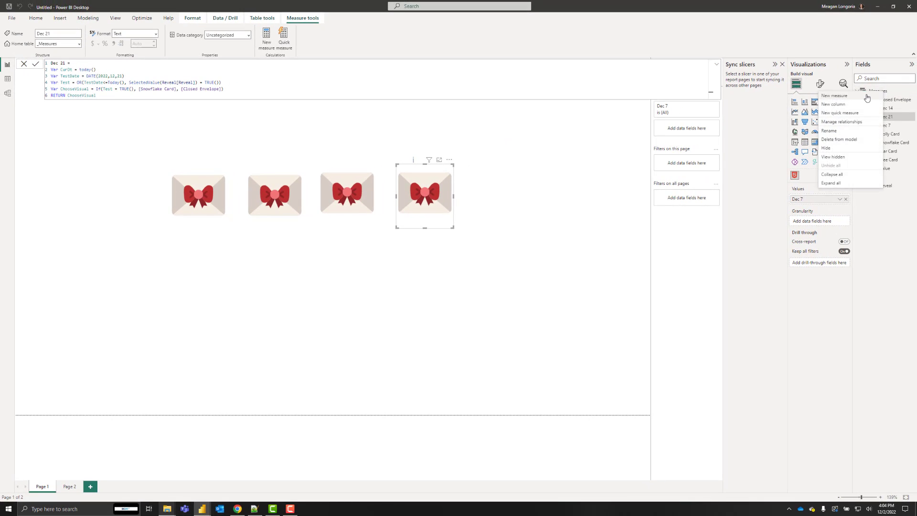
{"action": "left_click", "coordinate": [867, 96]}
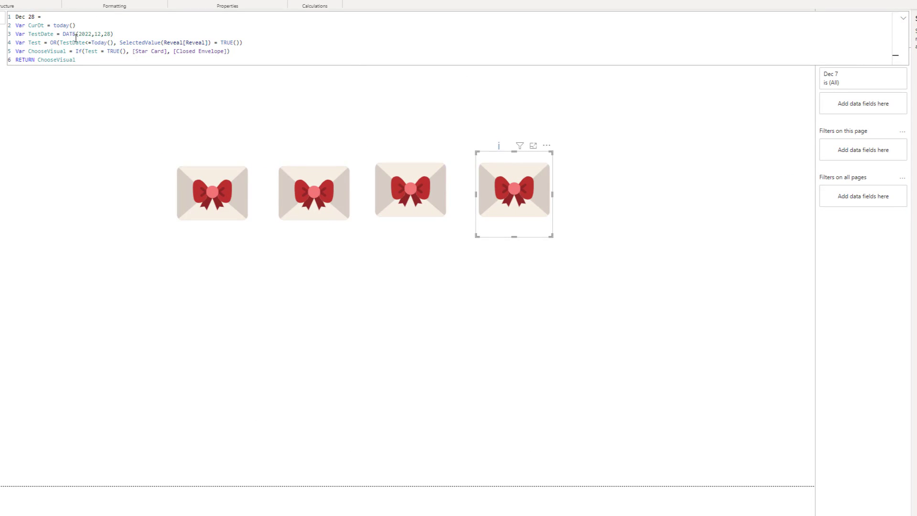
{"action": "left_click_drag", "start_coordinate": [102, 33], "coordinate": [168, 51]}
{"action": "left_click", "coordinate": [303, 49]}
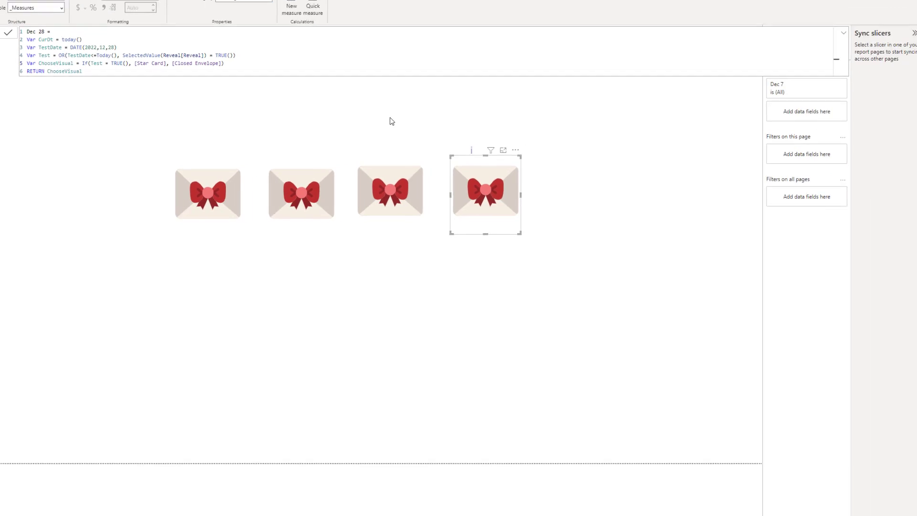
{"action": "left_click", "coordinate": [390, 121]}
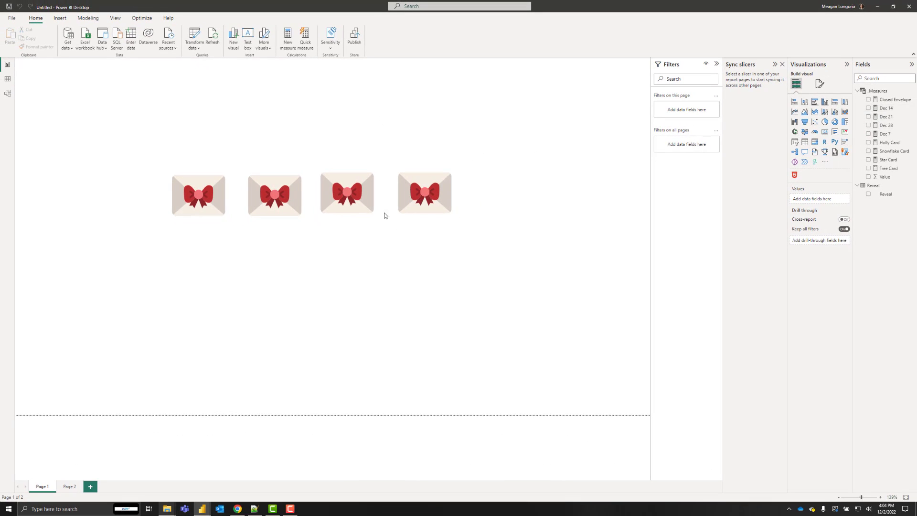
- Replace Dec 7 with Dec 14, Dec 21 and Dec 28 in the second, third and fourth envelope visuals of the row
{"action": "left_click", "coordinate": [294, 218]}
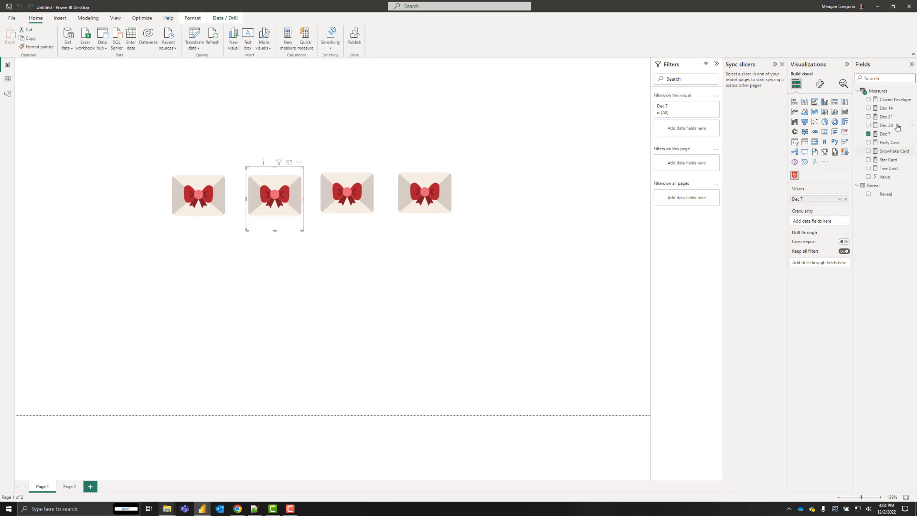
{"action": "left_click_drag", "start_coordinate": [886, 109], "coordinate": [820, 200]}
{"action": "left_click", "coordinate": [328, 221]}
{"action": "left_click_drag", "start_coordinate": [884, 120], "coordinate": [814, 198]}
{"action": "left_click", "coordinate": [431, 228]}
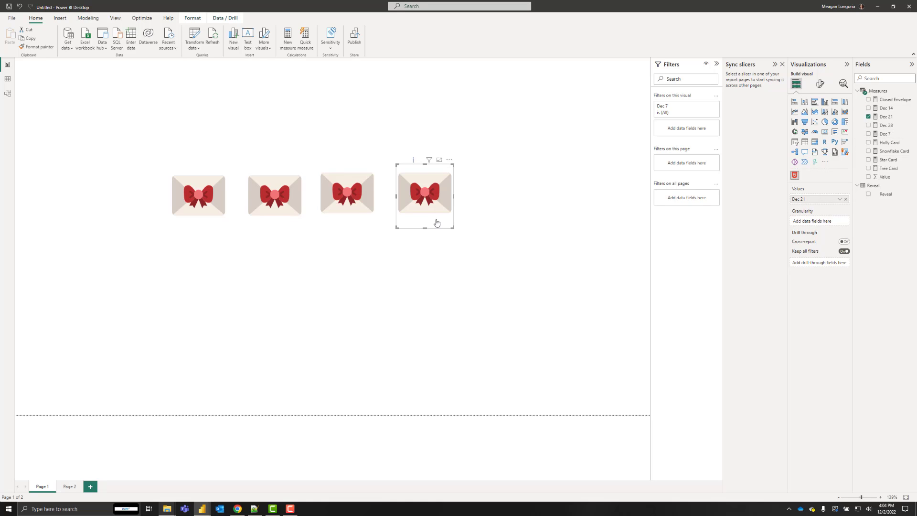
{"action": "left_click_drag", "start_coordinate": [887, 125], "coordinate": [833, 201]}
{"action": "left_click", "coordinate": [363, 115]}
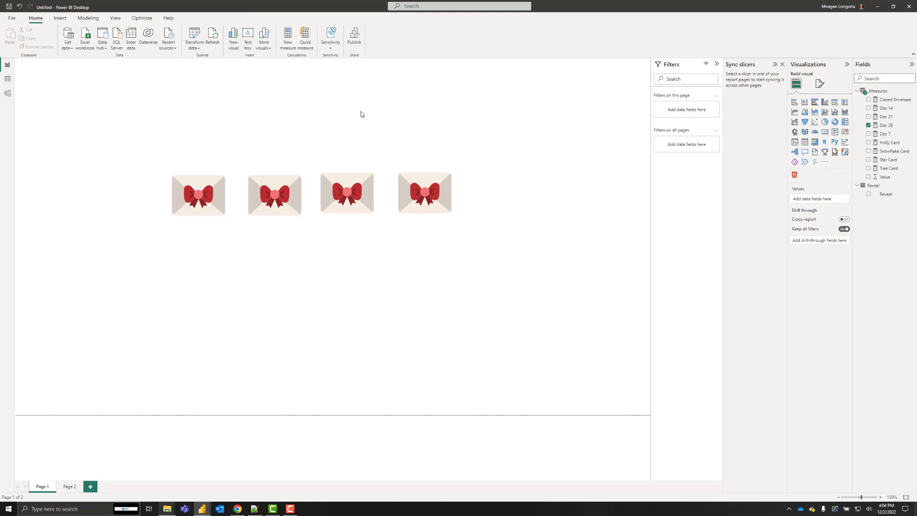
- Check the four envelopes on Page 1 with the Secret Reveal slicer on Page 2 set to True and back to False
{"action": "left_click", "coordinate": [68, 487]}
{"action": "left_click", "coordinate": [25, 396]}
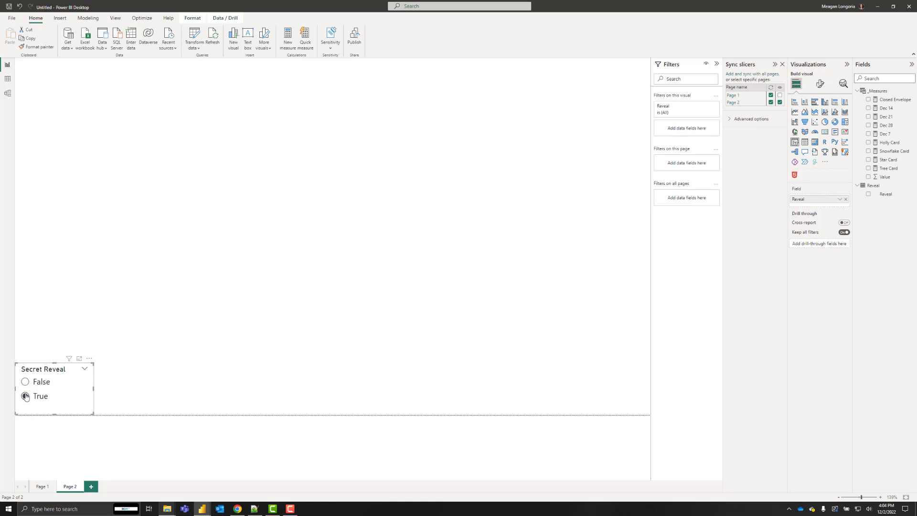
{"action": "left_click", "coordinate": [41, 487]}
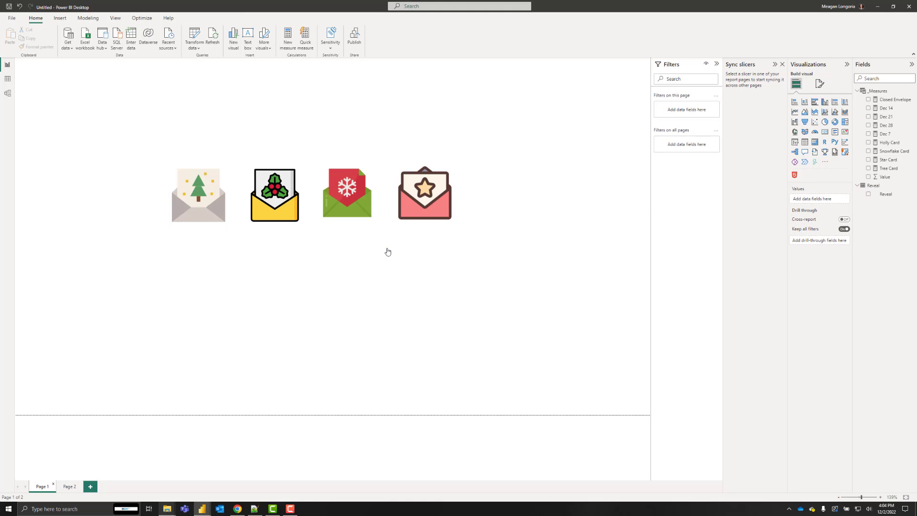
{"action": "left_click", "coordinate": [69, 487]}
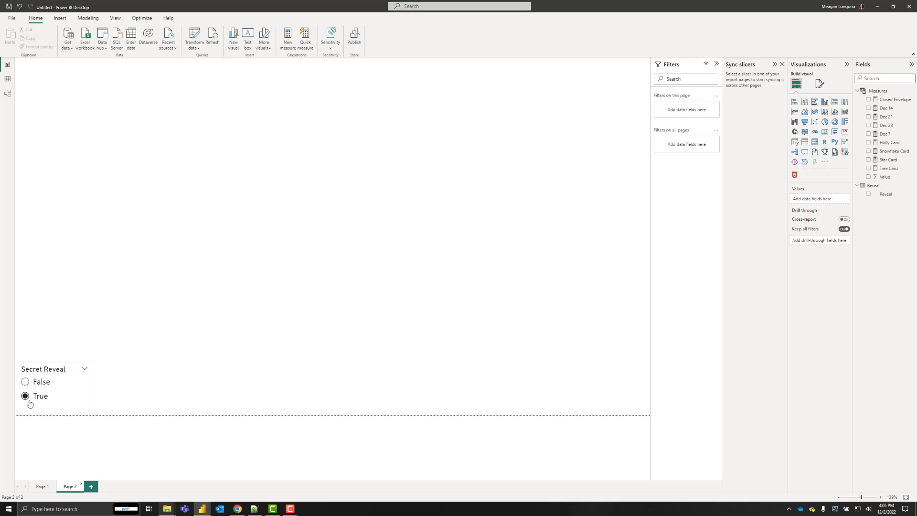
{"action": "left_click", "coordinate": [24, 382]}
{"action": "left_click", "coordinate": [43, 487]}
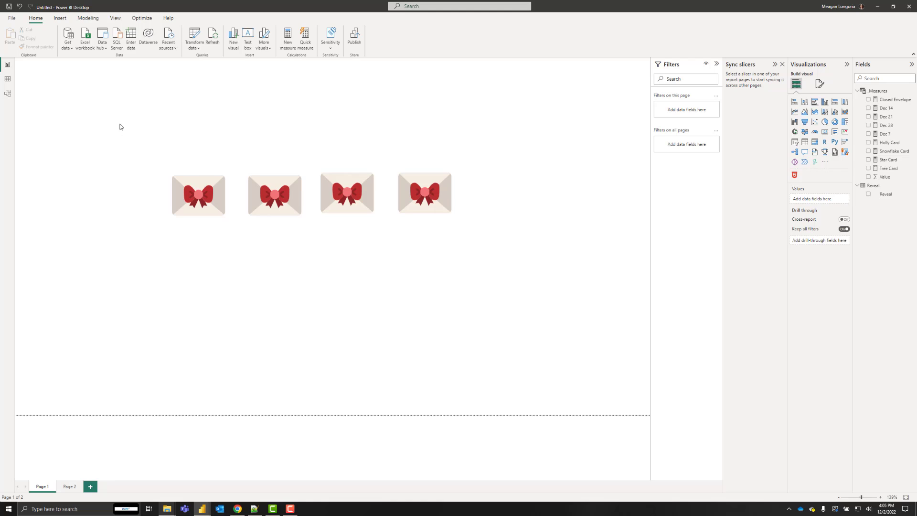
- Move all four envelope visuals together to the lower half of Page 1
{"action": "left_click_drag", "start_coordinate": [120, 124], "coordinate": [540, 315]}
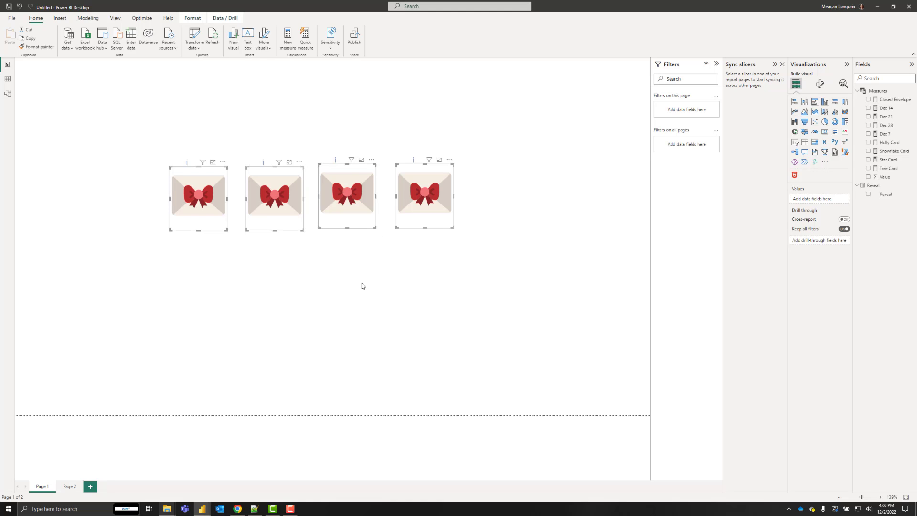
{"action": "left_click_drag", "start_coordinate": [364, 228], "coordinate": [348, 323]}
{"action": "left_click", "coordinate": [590, 179]}
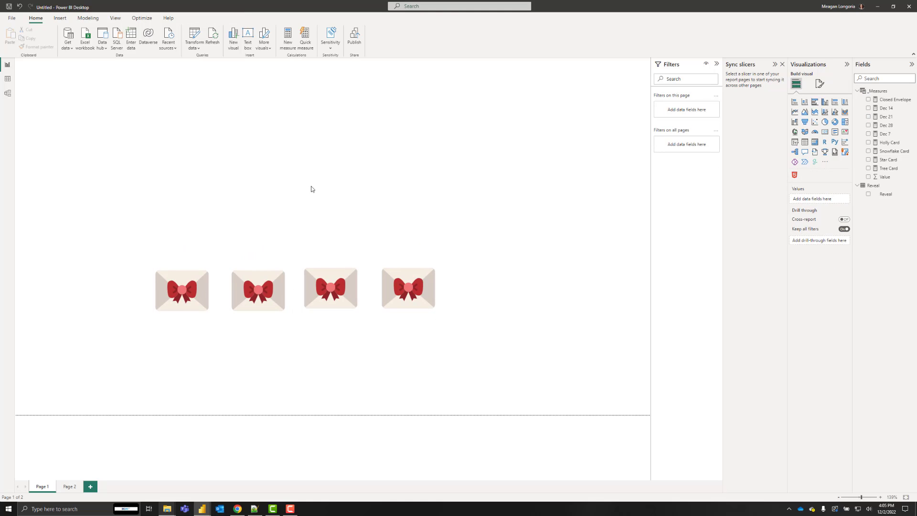
- Add the Christmas ornament picture from the WoWImages folder on the Desktop as Page 1's canvas background image
{"action": "left_click", "coordinate": [820, 84]}
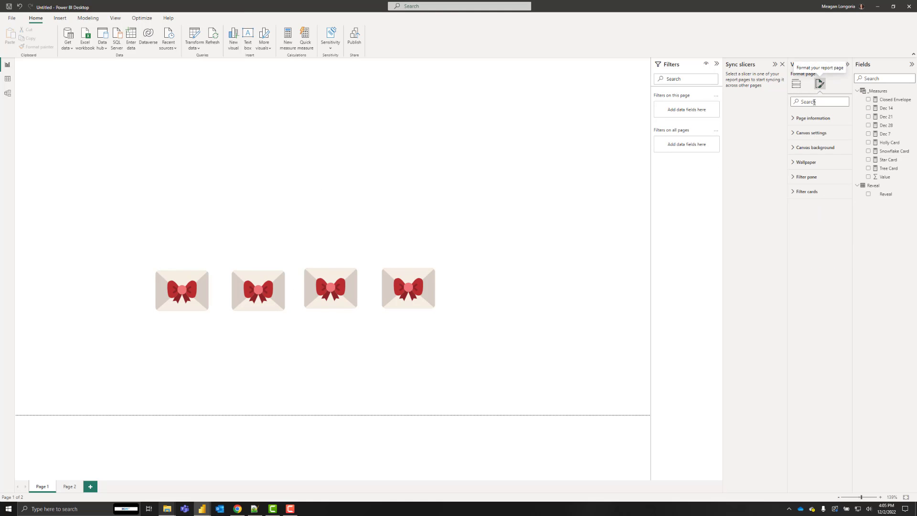
{"action": "left_click", "coordinate": [814, 148]}
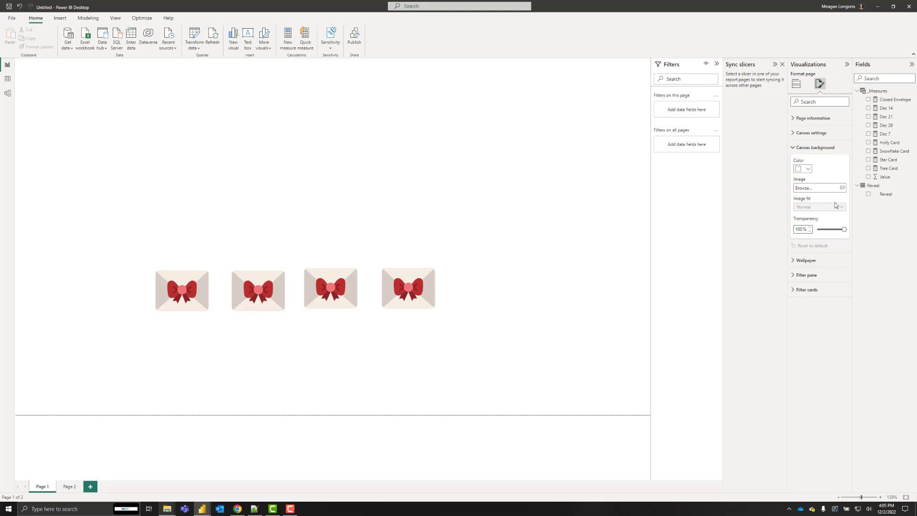
{"action": "left_click", "coordinate": [817, 188]}
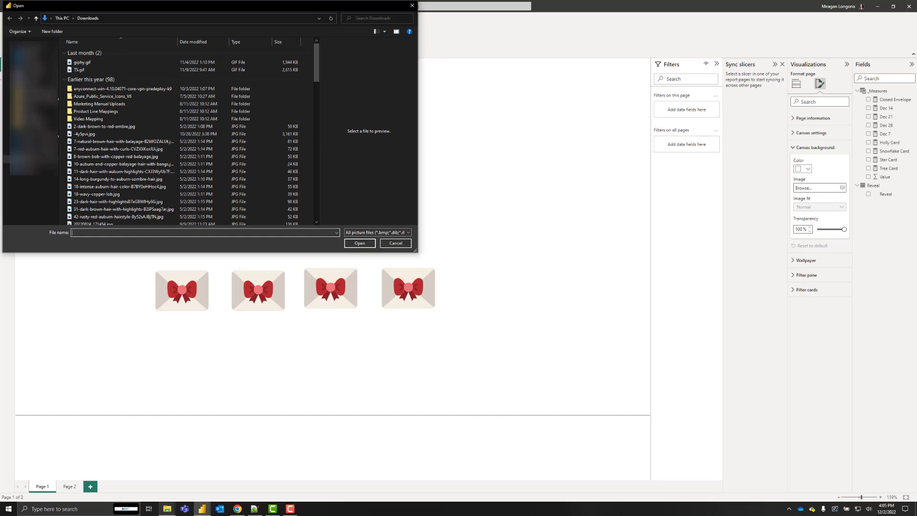
{"action": "left_click", "coordinate": [31, 58]}
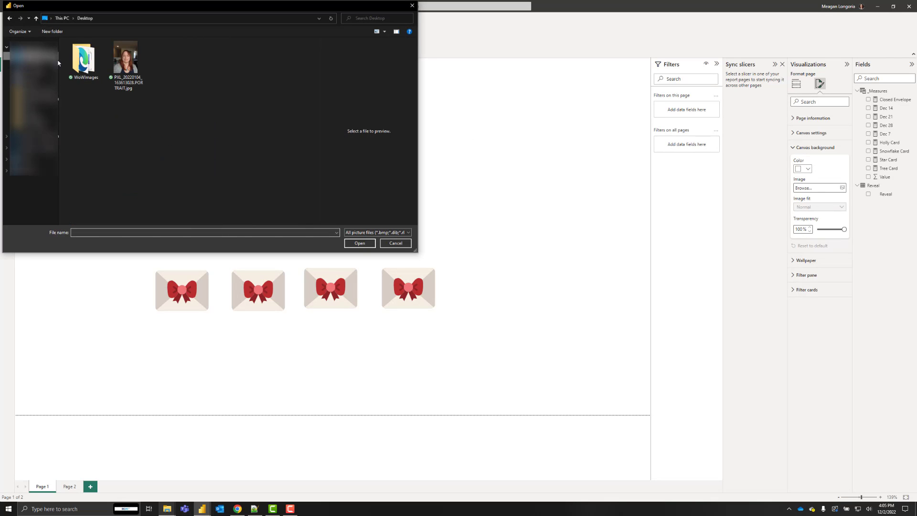
{"action": "double_click", "coordinate": [86, 70]}
{"action": "double_click", "coordinate": [99, 54]}
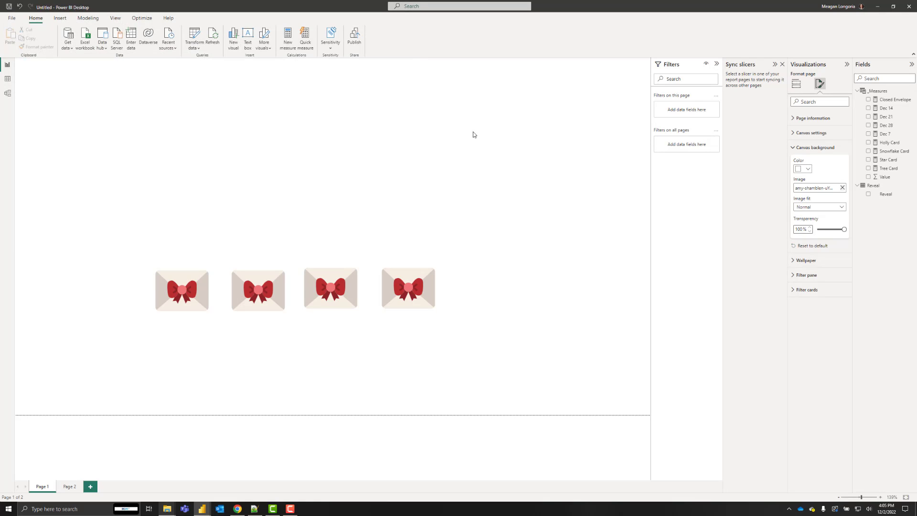
- Set the canvas background's transparency to 0% and its image fit to Fit
{"action": "left_click_drag", "start_coordinate": [843, 228], "coordinate": [816, 229]}
{"action": "left_click", "coordinate": [804, 208]}
{"action": "left_click", "coordinate": [801, 224]}
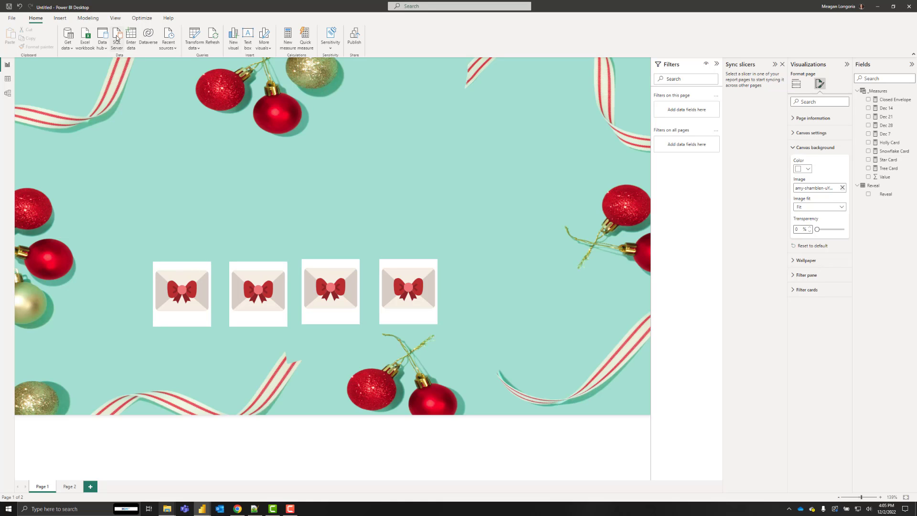
- Customize the current theme so the background of visuals has 100% transparency
{"action": "left_click", "coordinate": [116, 19]}
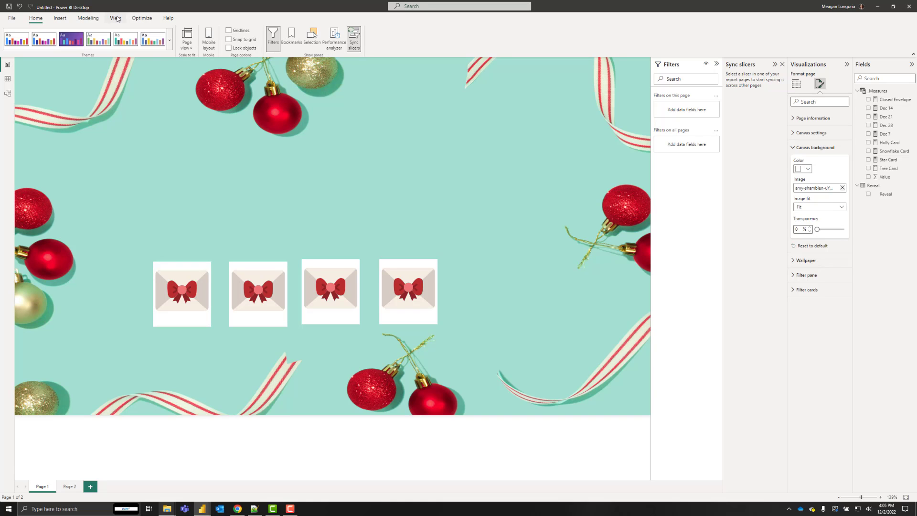
{"action": "left_click", "coordinate": [169, 47]}
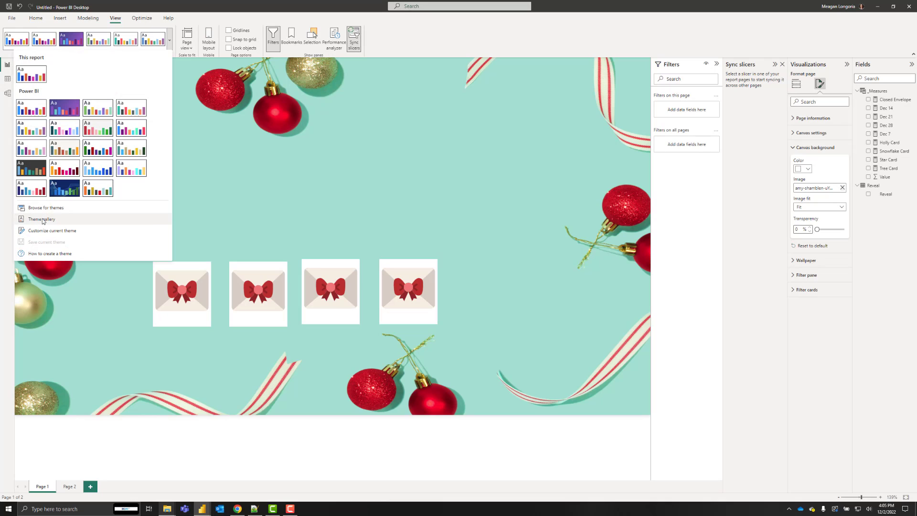
{"action": "left_click", "coordinate": [50, 232]}
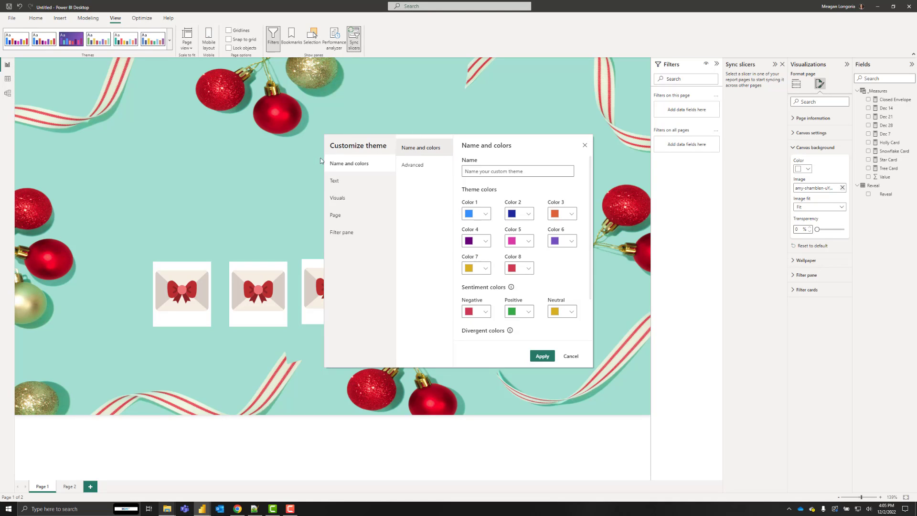
{"action": "left_click", "coordinate": [343, 196]}
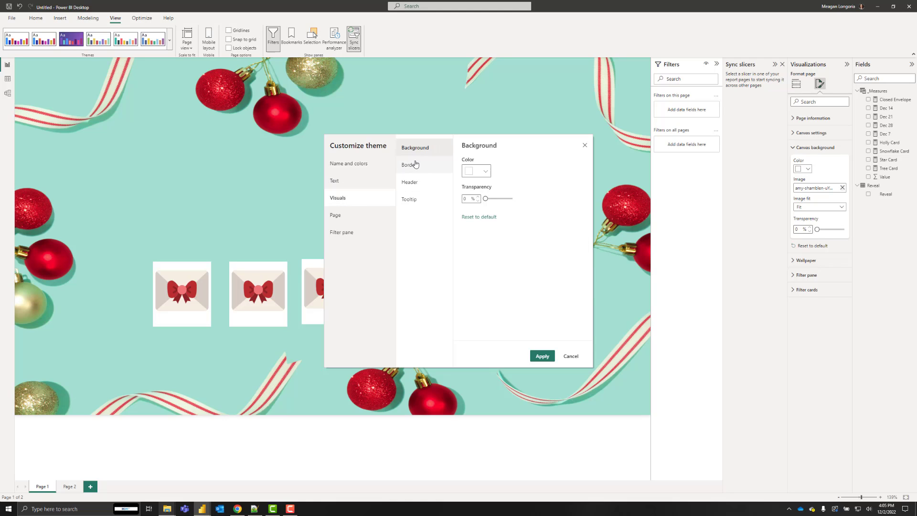
{"action": "left_click_drag", "start_coordinate": [485, 198], "coordinate": [549, 201]}
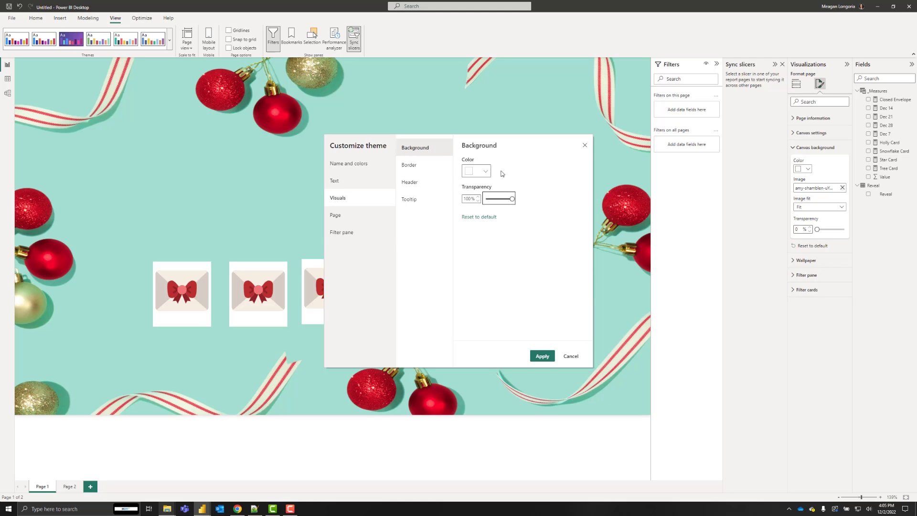
- Set the theme's General and Title text to the Georgia font family
{"action": "left_click", "coordinate": [350, 181]}
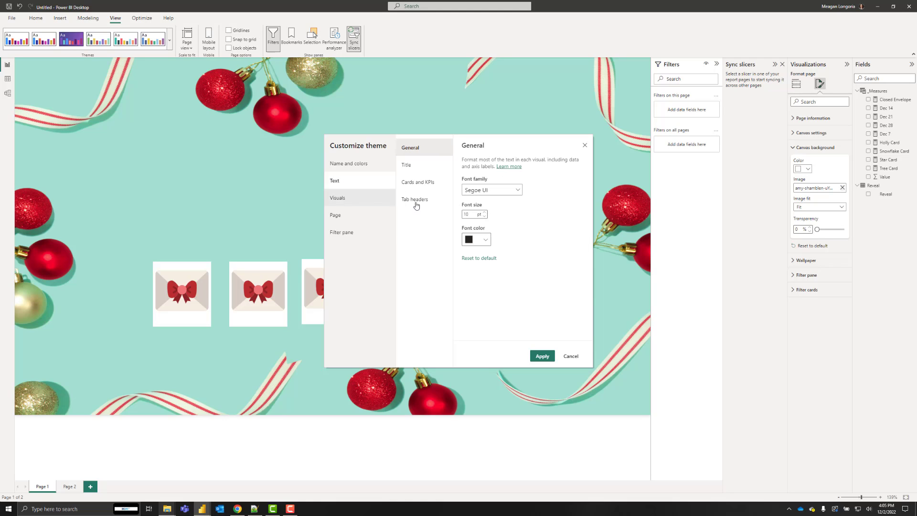
{"action": "left_click", "coordinate": [487, 190]}
{"action": "left_click", "coordinate": [494, 247]}
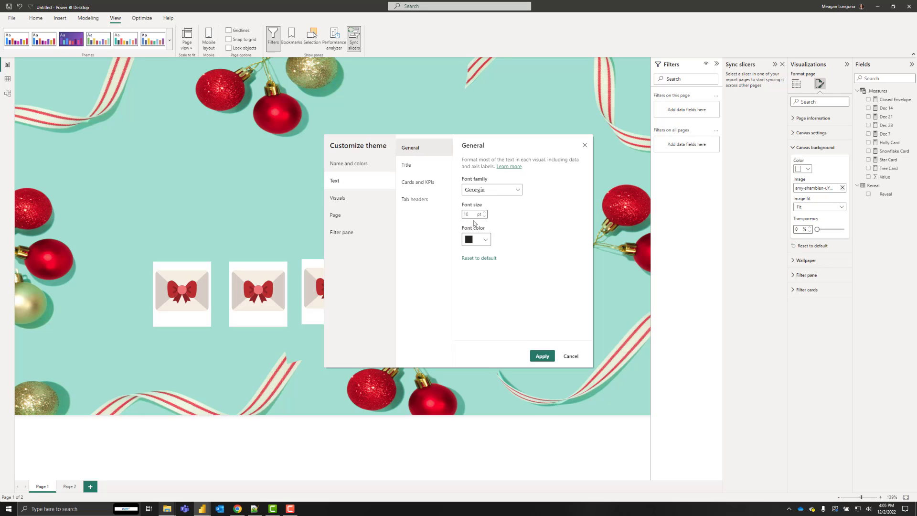
{"action": "left_click", "coordinate": [417, 164]}
{"action": "left_click", "coordinate": [485, 184]}
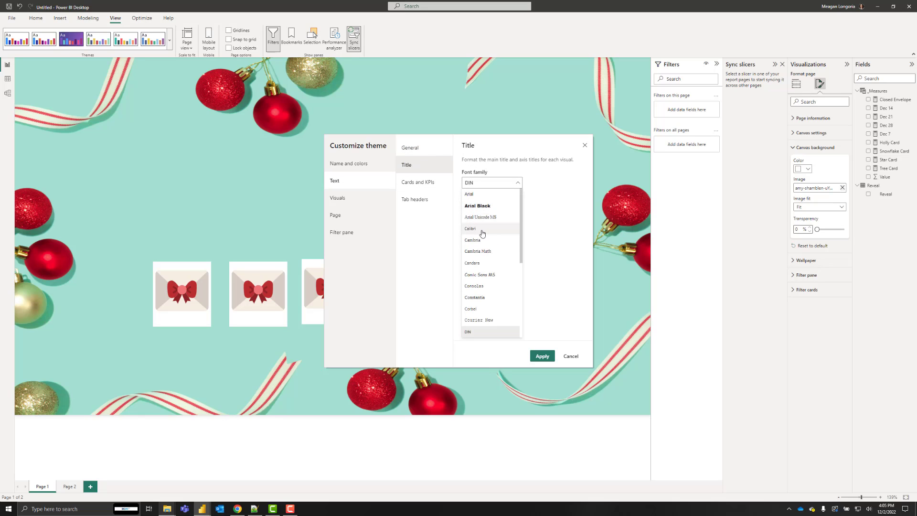
{"action": "scroll", "coordinate": [482, 234], "scroll_direction": "down", "scroll_amount": 2}
{"action": "left_click", "coordinate": [482, 268]}
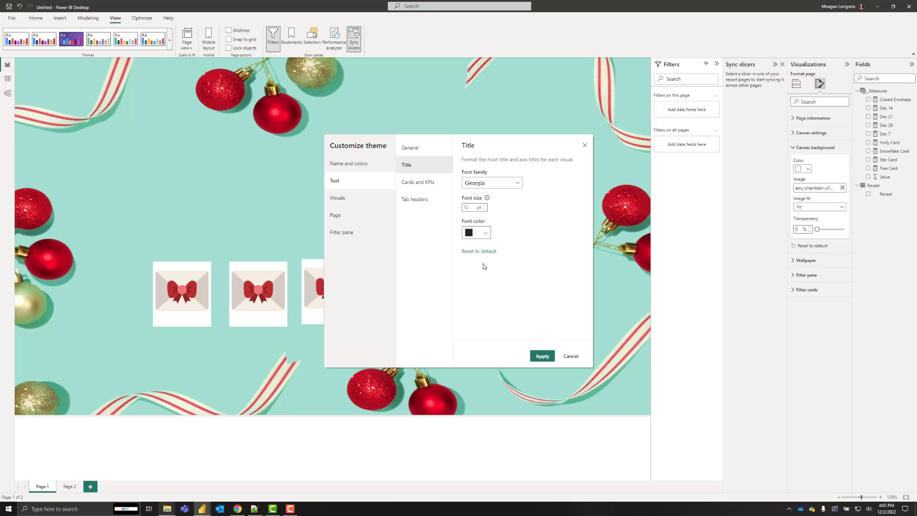
- Set the theme's Cards and KPIs text and Tab headers to the Georgia font family and apply the customized theme
{"action": "left_click", "coordinate": [420, 187]}
{"action": "left_click", "coordinate": [492, 183]}
{"action": "scroll", "coordinate": [487, 255], "scroll_direction": "down", "scroll_amount": 3}
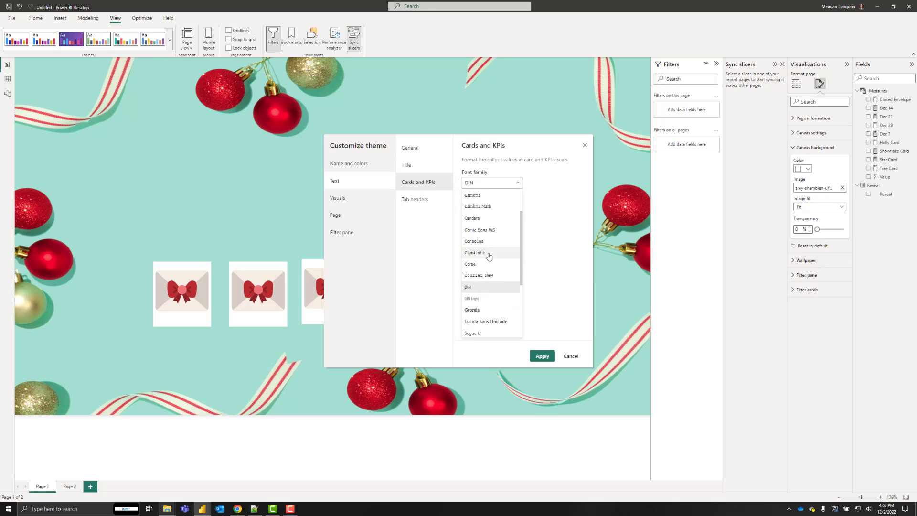
{"action": "left_click", "coordinate": [482, 265]}
{"action": "left_click", "coordinate": [415, 199]}
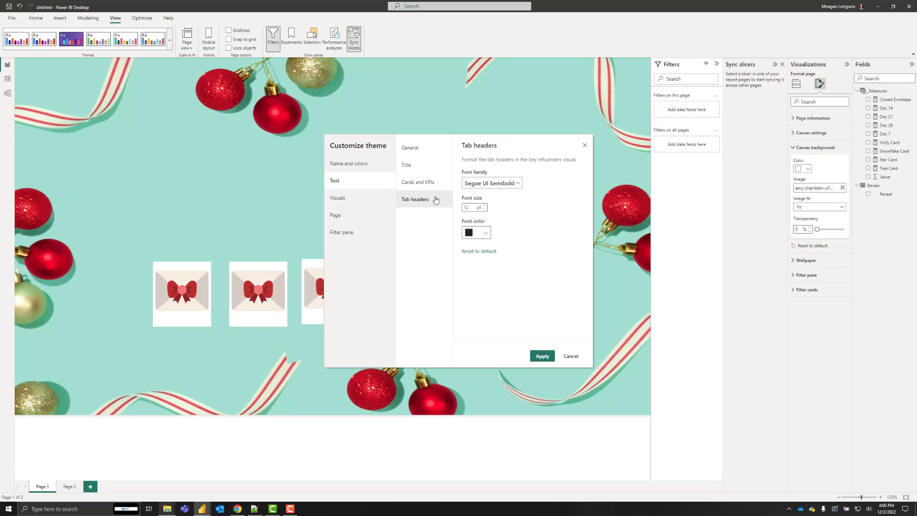
{"action": "left_click", "coordinate": [493, 184]}
{"action": "left_click", "coordinate": [487, 218]}
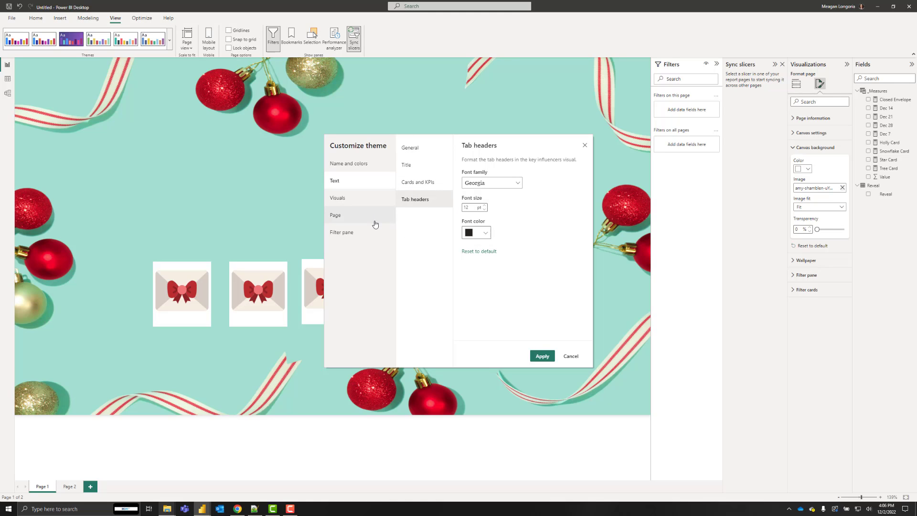
{"action": "left_click", "coordinate": [542, 357]}
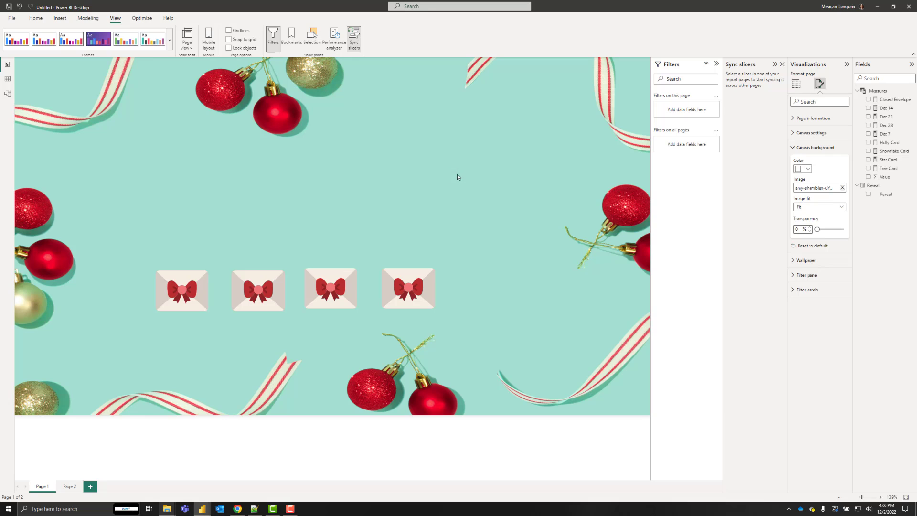
- Move the Dec 28 envelope farther right and raise the Dec 7 envelope level with the Dec 21 envelope
{"action": "left_click", "coordinate": [410, 268], "text": "ctrl"}
{"action": "left_click", "coordinate": [516, 269]}
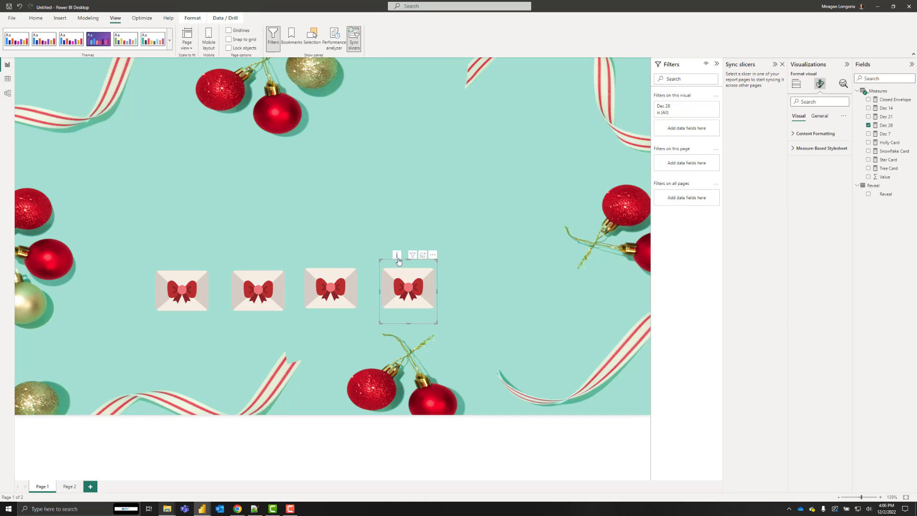
{"action": "mouse_move", "coordinate": [399, 259]}
{"action": "left_click_drag", "start_coordinate": [427, 263], "coordinate": [494, 264]}
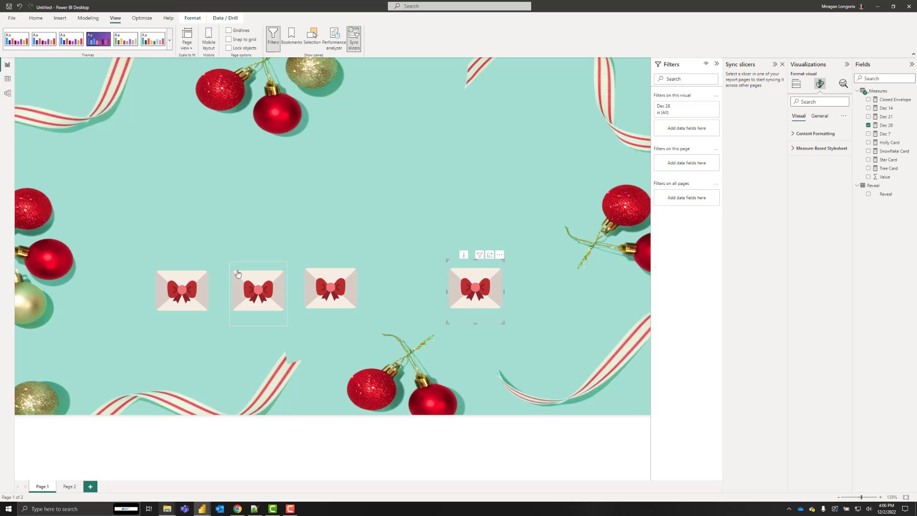
{"action": "left_click", "coordinate": [162, 265]}
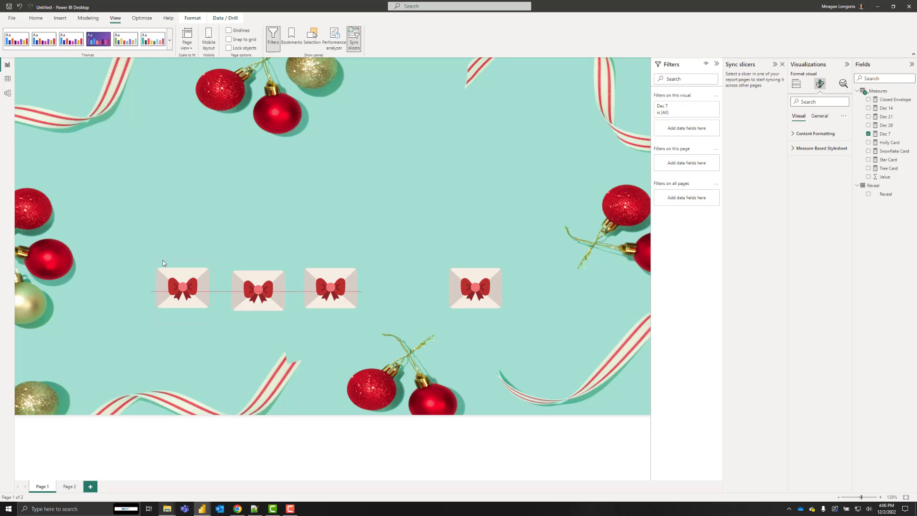
- Shift all four envelopes together to the left, and move the Dec 28 envelope farther right to widen the row
{"action": "left_click_drag", "start_coordinate": [545, 296], "coordinate": [616, 344]}
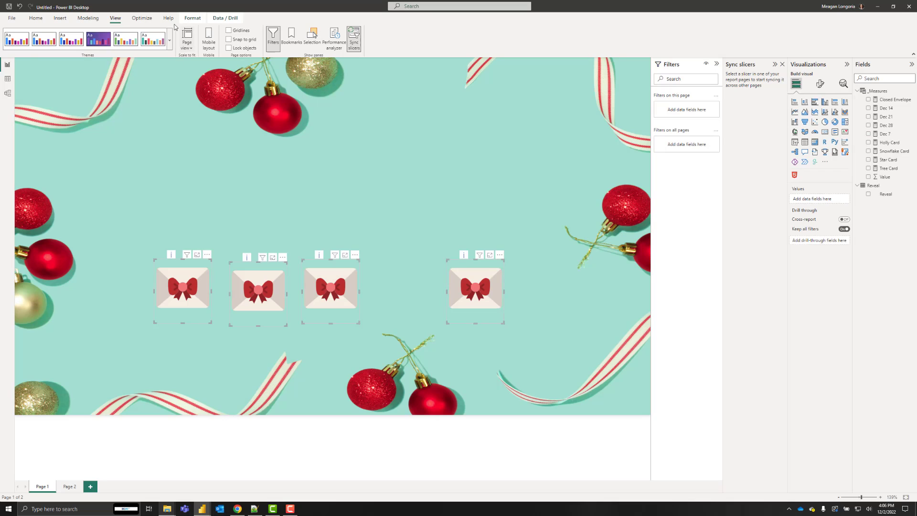
{"action": "left_click", "coordinate": [193, 18]}
{"action": "left_click", "coordinate": [154, 43]}
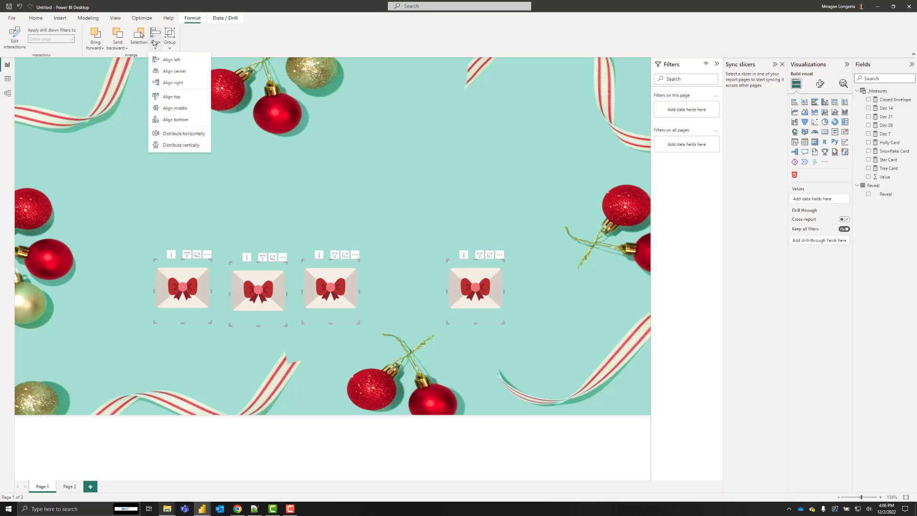
{"action": "left_click", "coordinate": [155, 42]}
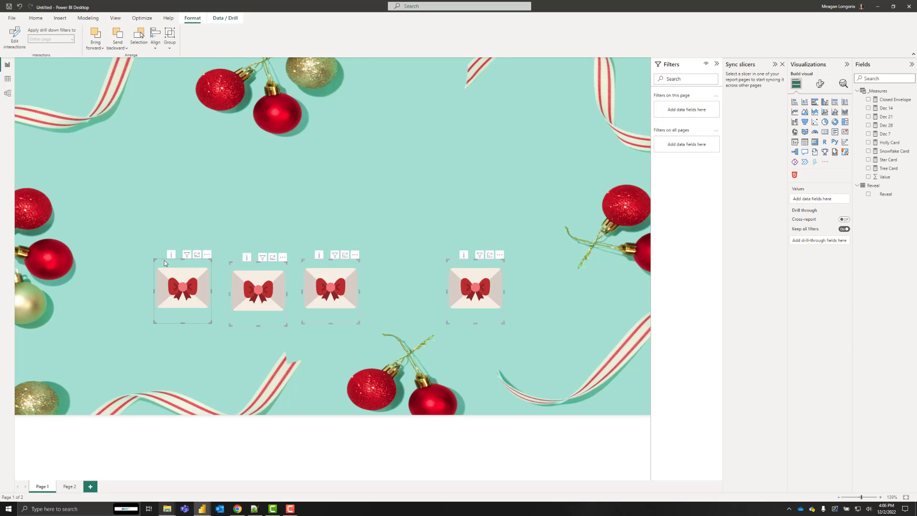
{"action": "left_click_drag", "start_coordinate": [172, 262], "coordinate": [138, 262]}
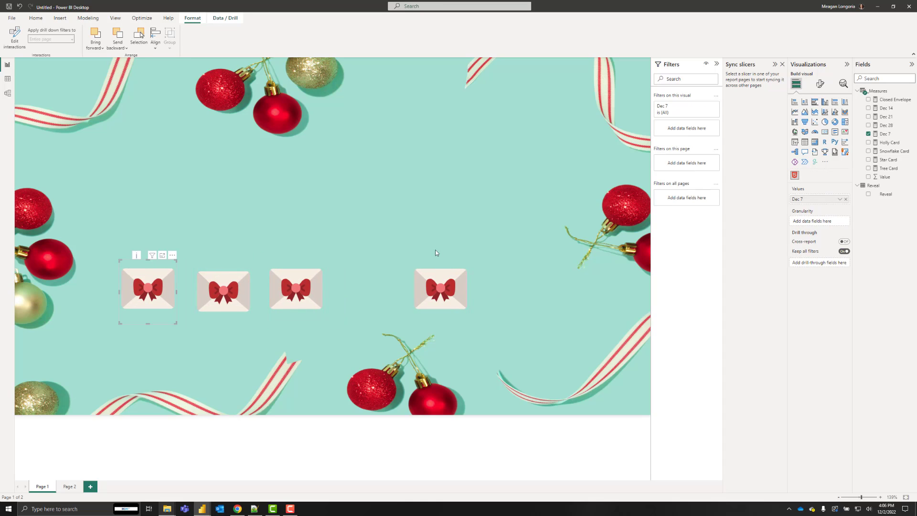
{"action": "left_click", "coordinate": [452, 260]}
{"action": "left_click_drag", "start_coordinate": [453, 262], "coordinate": [511, 262]}
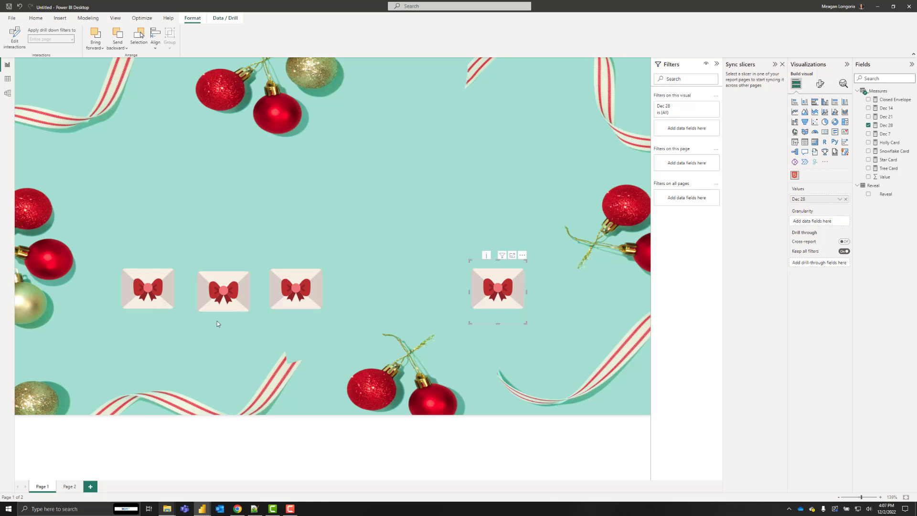
- Resize all four envelope visuals together to a height of 200 and a width of 171
{"action": "left_click", "coordinate": [156, 288], "text": "ctrl"}
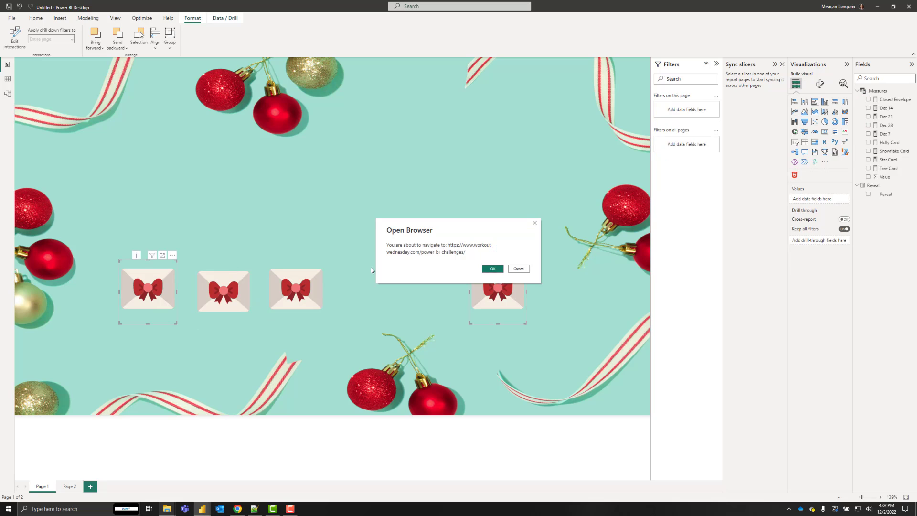
{"action": "left_click", "coordinate": [528, 269]}
{"action": "left_click", "coordinate": [246, 317], "text": "ctrl"}
{"action": "left_click", "coordinate": [306, 315], "text": "ctrl"}
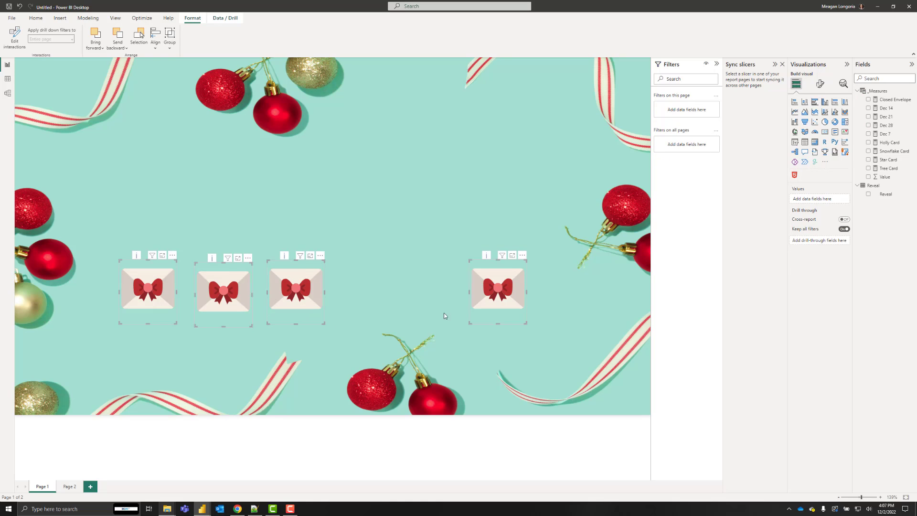
{"action": "left_click", "coordinate": [820, 84]}
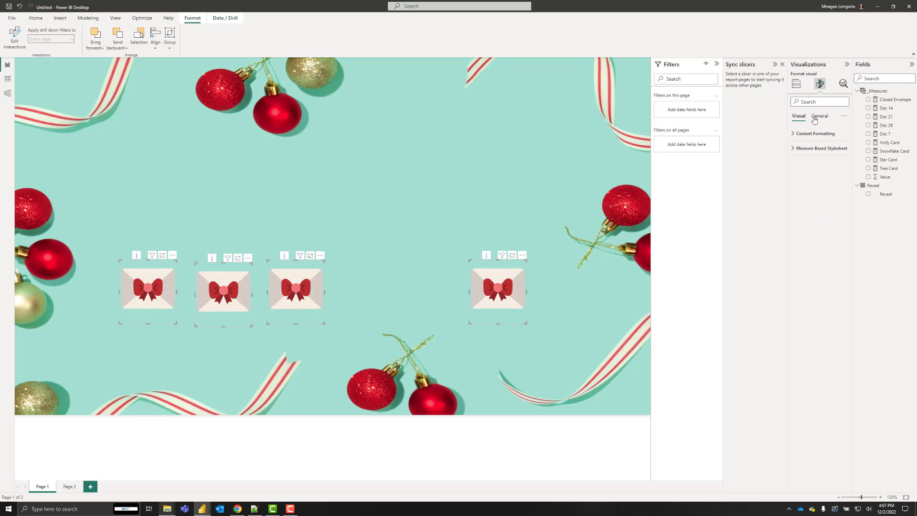
{"action": "left_click", "coordinate": [815, 119]}
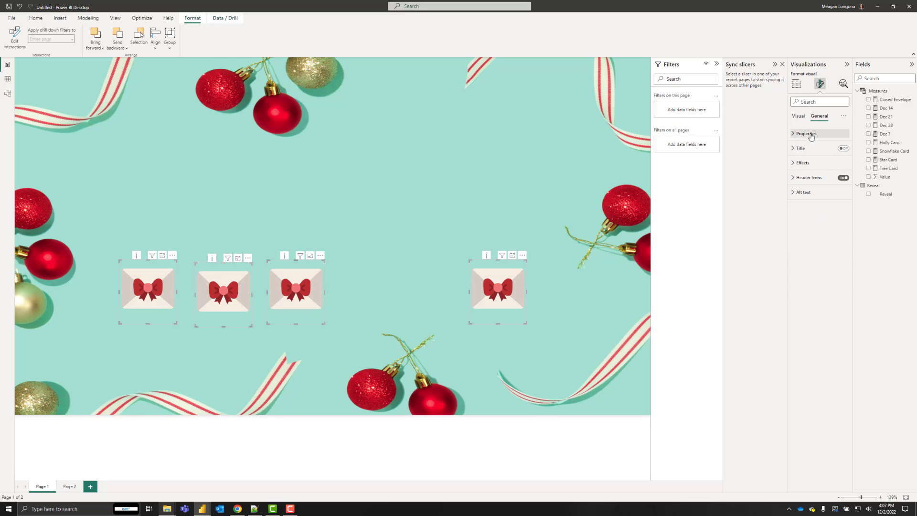
{"action": "left_click", "coordinate": [806, 134]}
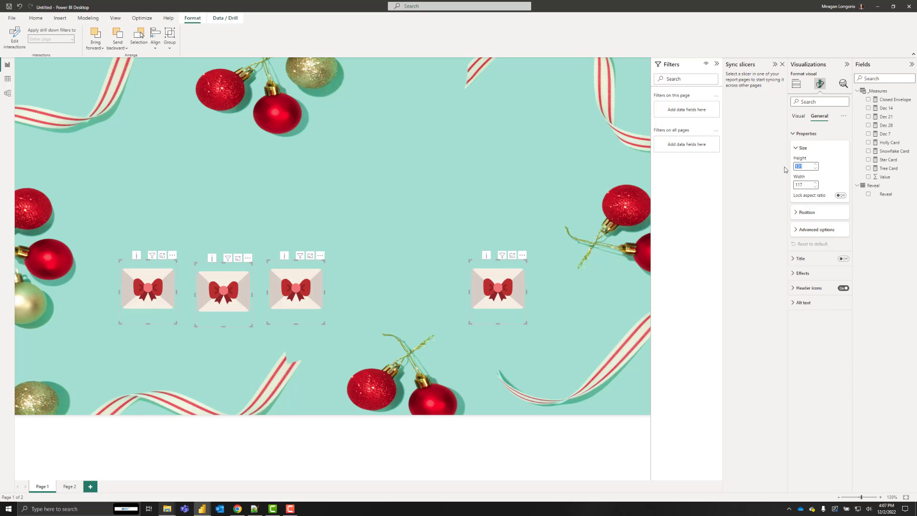
{"action": "type", "text": "200"}
{"action": "left_click_drag", "start_coordinate": [808, 185], "coordinate": [791, 185]}
{"action": "type", "text": "171"}
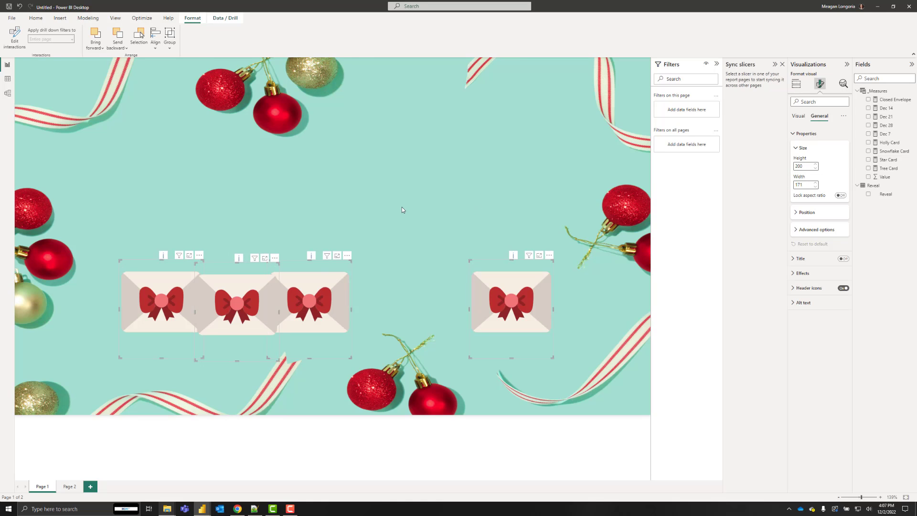
- Move the Dec 21 and Dec 14 envelopes to the right so that none of the envelopes overlap
{"action": "left_click", "coordinate": [310, 258]}
{"action": "left_click_drag", "start_coordinate": [311, 258], "coordinate": [374, 260]}
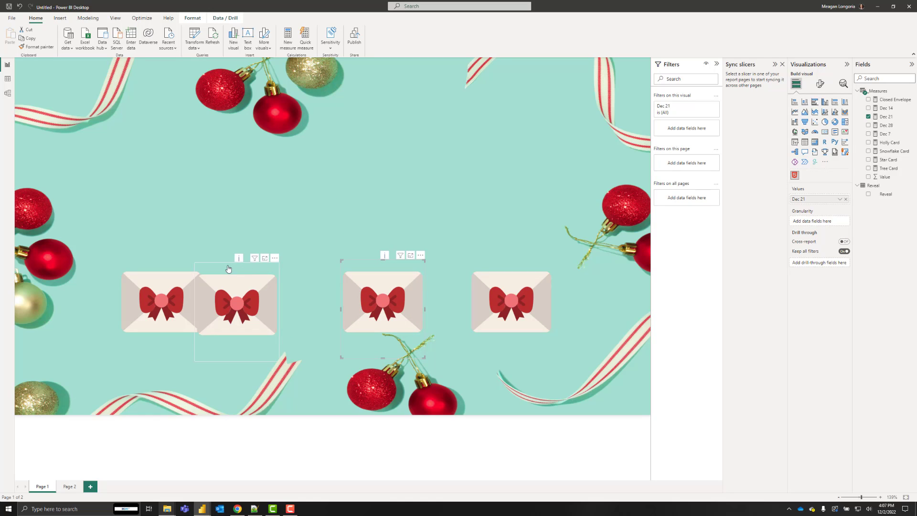
{"action": "left_click_drag", "start_coordinate": [227, 264], "coordinate": [261, 261]}
- Align the four envelopes to their top edges and distribute them horizontally
{"action": "left_click_drag", "start_coordinate": [83, 218], "coordinate": [519, 342]}
{"action": "left_click", "coordinate": [195, 18]}
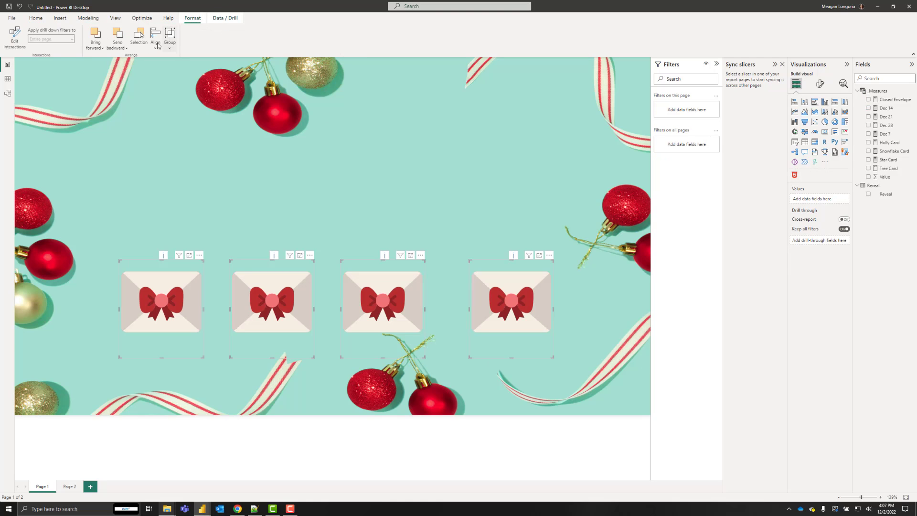
{"action": "left_click", "coordinate": [156, 38]}
{"action": "left_click", "coordinate": [177, 97]}
{"action": "left_click", "coordinate": [155, 38]}
{"action": "left_click", "coordinate": [184, 133]}
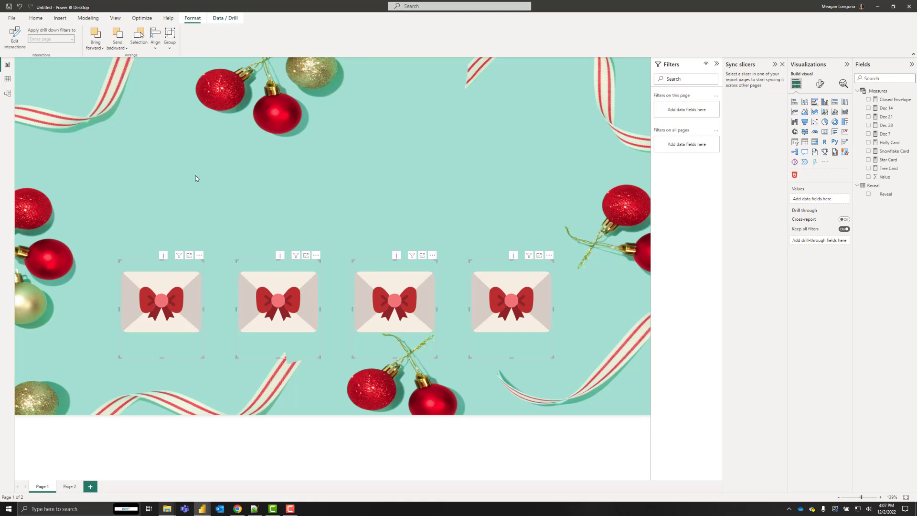
{"action": "left_click", "coordinate": [195, 209]}
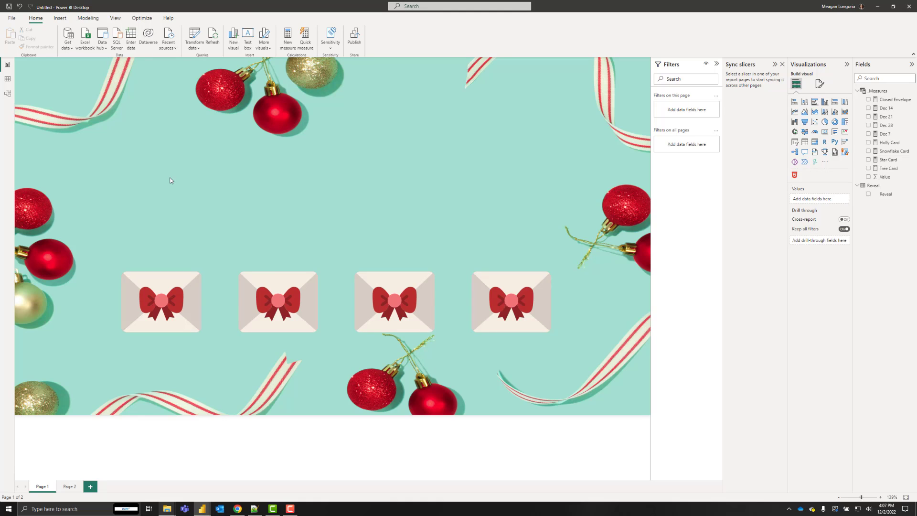
- Paste the "Happy holidays from the WoW Power BI team to you" heading and the text box explaining the December 2022 envelope openings
{"action": "key", "text": "ctrl+v"}
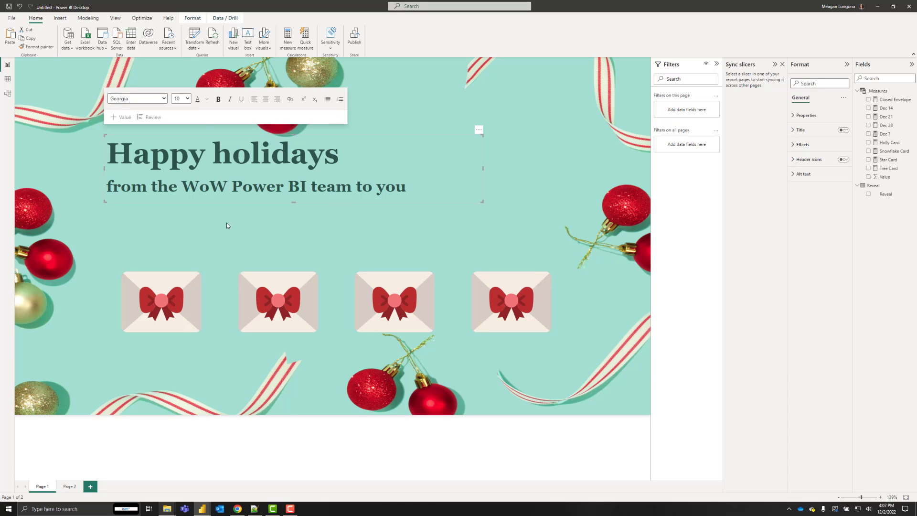
{"action": "key", "text": "ctrl+v"}
{"action": "left_click", "coordinate": [534, 149]}
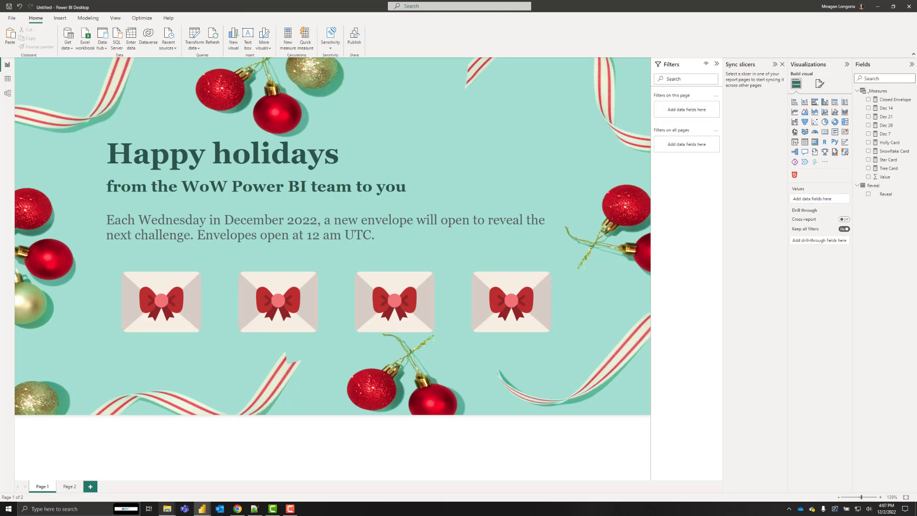
- Turn on the title of the first envelope visual and set its text to "Dec 7"
{"action": "left_click", "coordinate": [188, 320]}
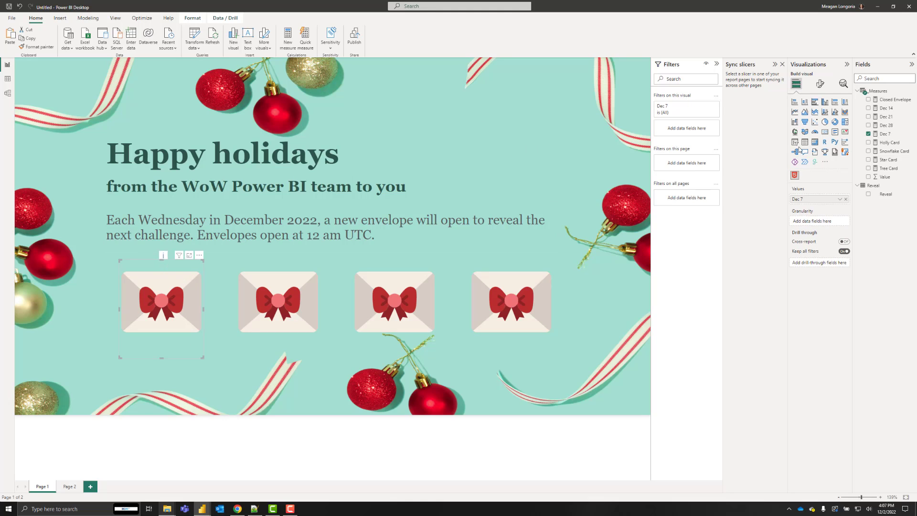
{"action": "left_click", "coordinate": [820, 84]}
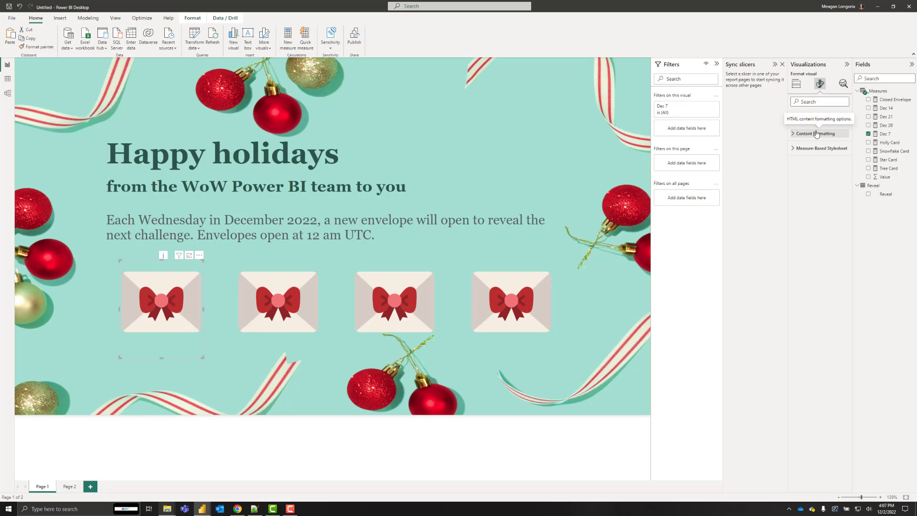
{"action": "left_click", "coordinate": [819, 115]}
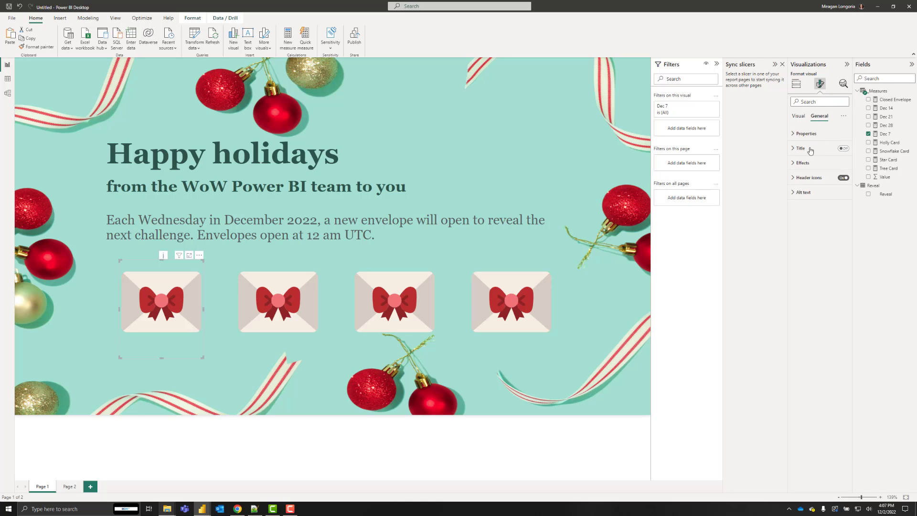
{"action": "left_click", "coordinate": [843, 148]}
{"action": "left_click", "coordinate": [809, 148]}
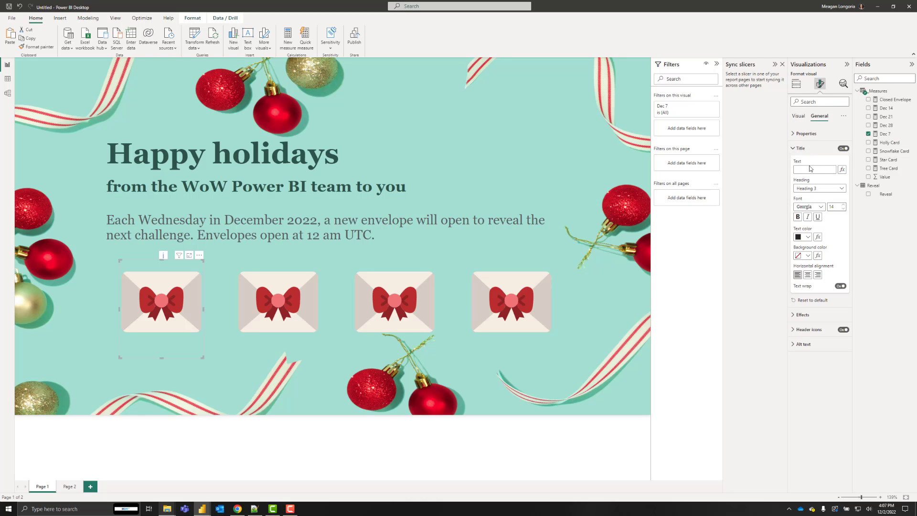
{"action": "left_click", "coordinate": [811, 168]}
{"action": "type", "text": "Dec 7"}
- Turn on the second envelope's title with the text "Dec 14"
{"action": "left_click", "coordinate": [306, 286]}
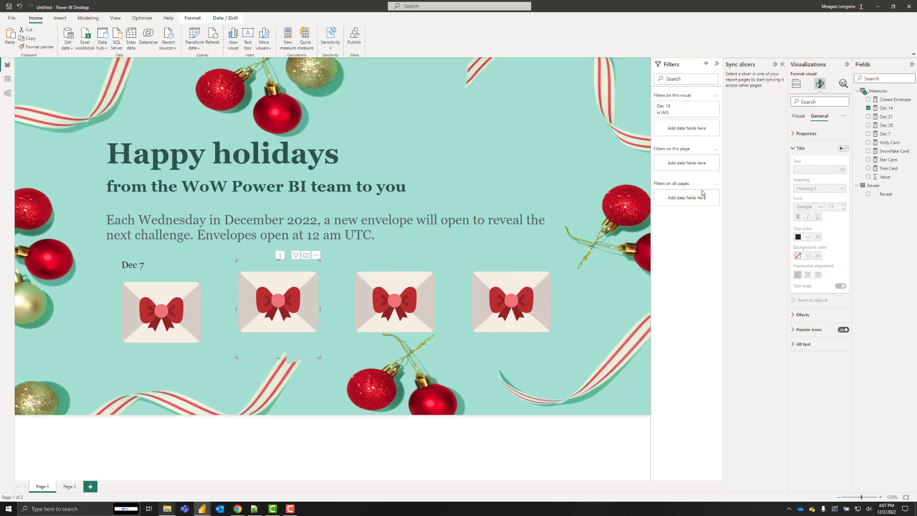
{"action": "left_click", "coordinate": [844, 148]}
{"action": "left_click", "coordinate": [814, 169]}
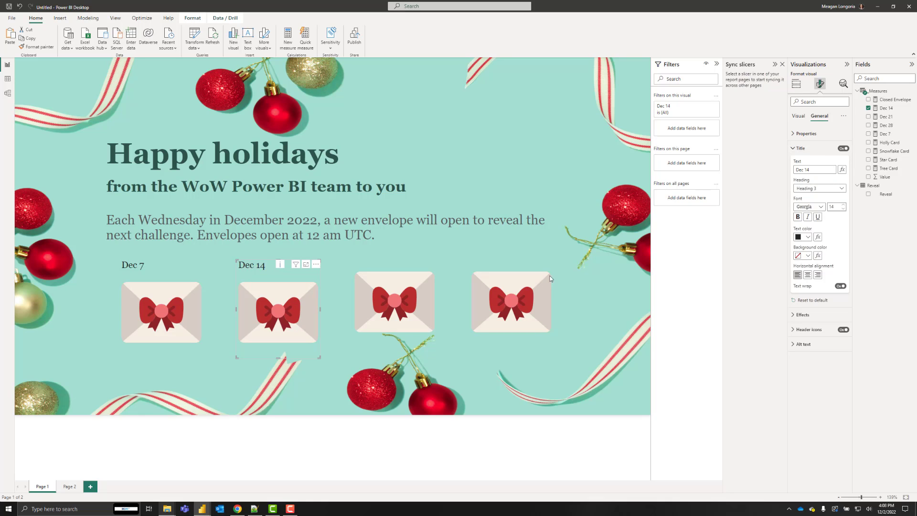
- Turn on the third envelope's title with the text "Dec 21"
{"action": "left_click", "coordinate": [396, 291]}
{"action": "left_click", "coordinate": [843, 148]}
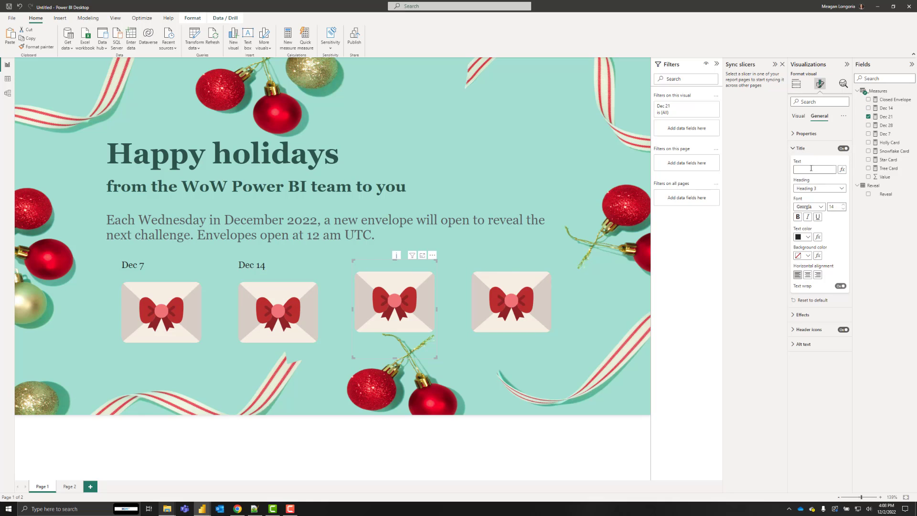
{"action": "left_click", "coordinate": [811, 170]}
{"action": "key", "text": "Return"}
- Turn on the fourth envelope's title with the text "Dec 28"
{"action": "left_click", "coordinate": [495, 275]}
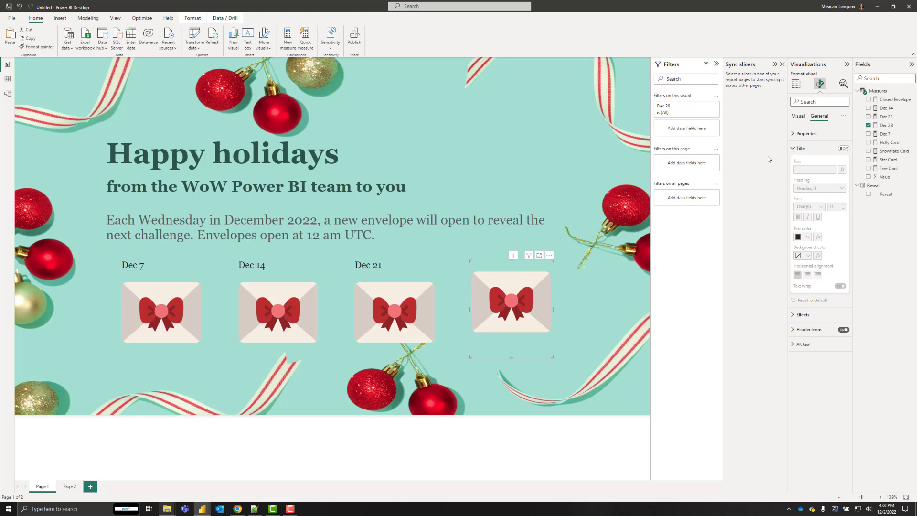
{"action": "left_click", "coordinate": [844, 149]}
{"action": "left_click", "coordinate": [812, 169]}
{"action": "type", "text": "De"}
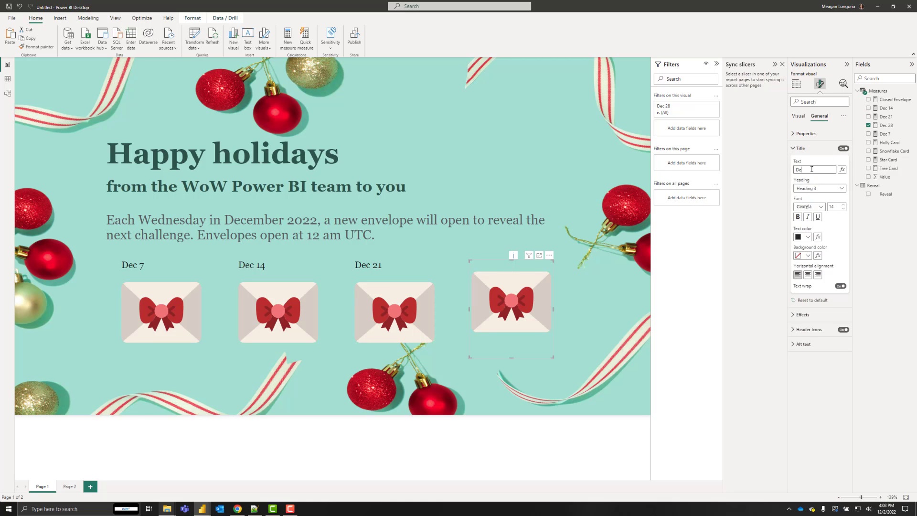
{"action": "type", "text": "c 28"}
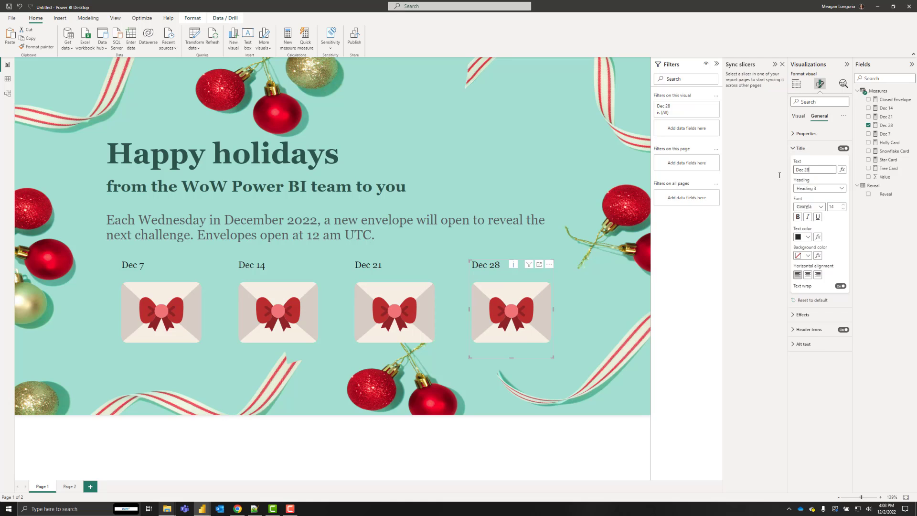
{"action": "left_click", "coordinate": [546, 142]}
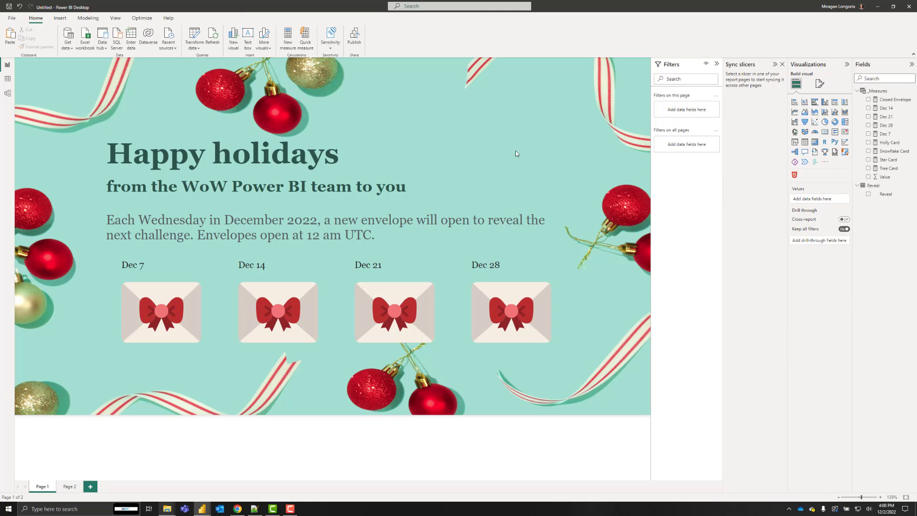
- Paste the "For more info, visit" link text box and the Image Credits button onto Page 1
{"action": "key", "text": "ctrl+v"}
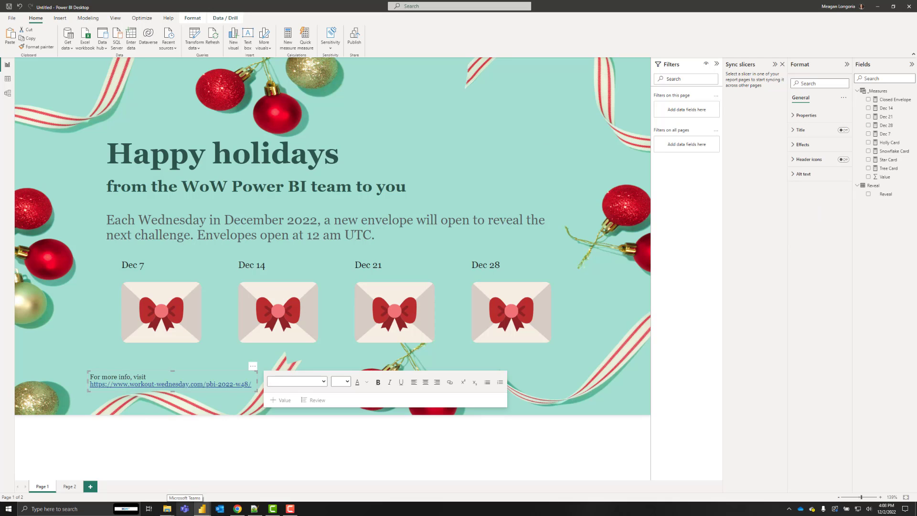
{"action": "left_click", "coordinate": [614, 404]}
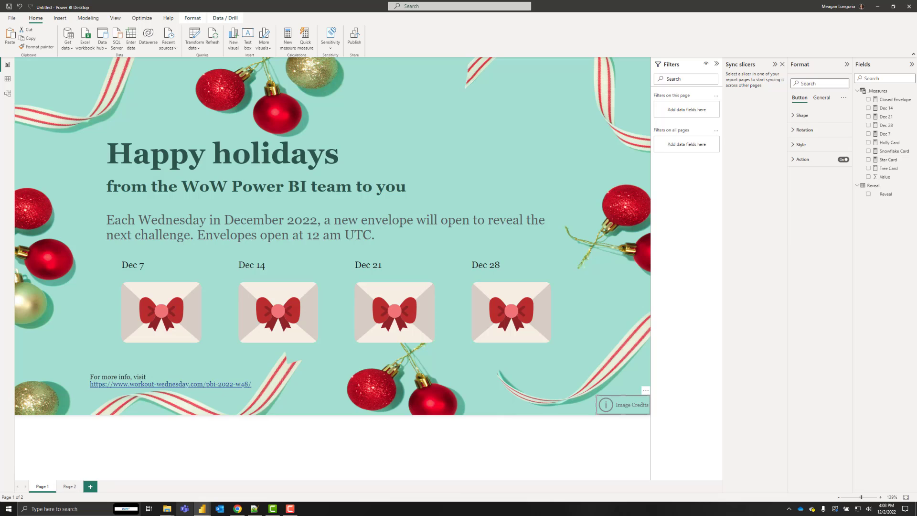
- Paste the "Image attributions" text box with the SVG icon and background image credits onto Page 2
{"action": "left_click", "coordinate": [71, 487]}
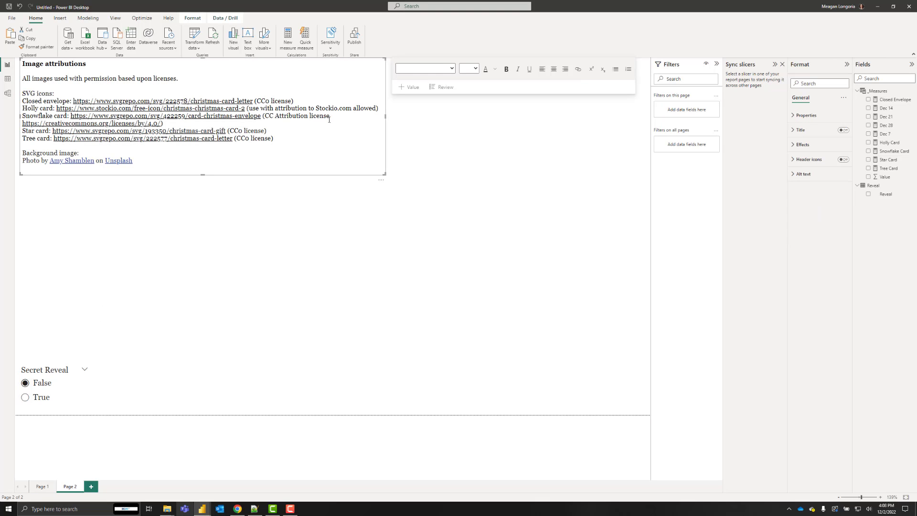
{"action": "left_click", "coordinate": [126, 251]}
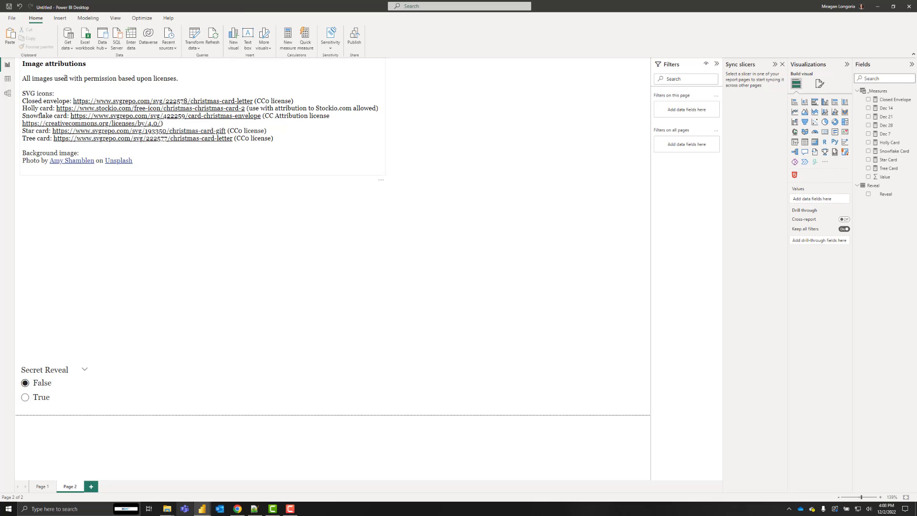
- Set the Image Credits button's action on Page 1 to page navigation with Page 2 as the destination
{"action": "left_click", "coordinate": [37, 488]}
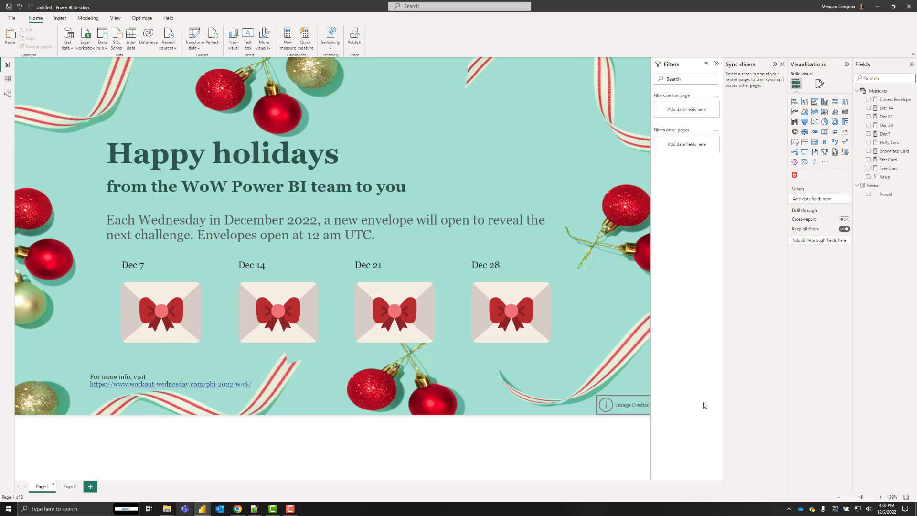
{"action": "left_click", "coordinate": [618, 400]}
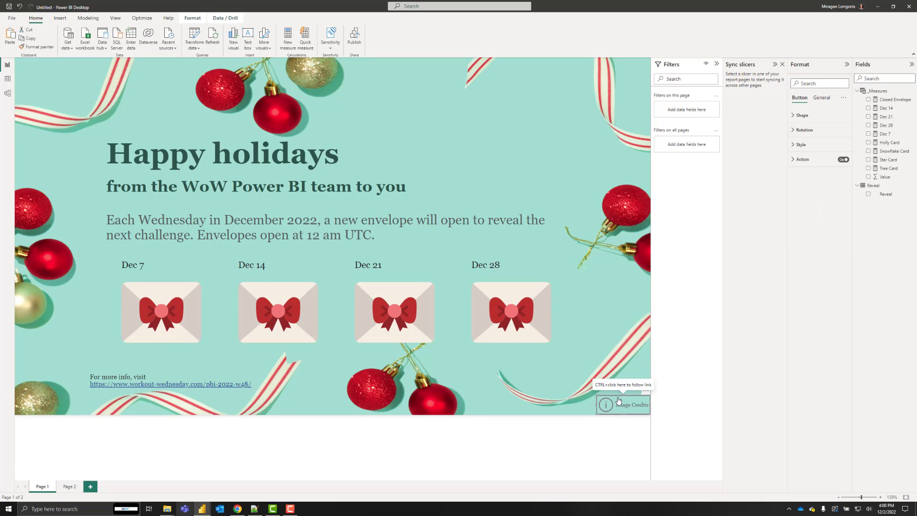
{"action": "left_click", "coordinate": [795, 160]}
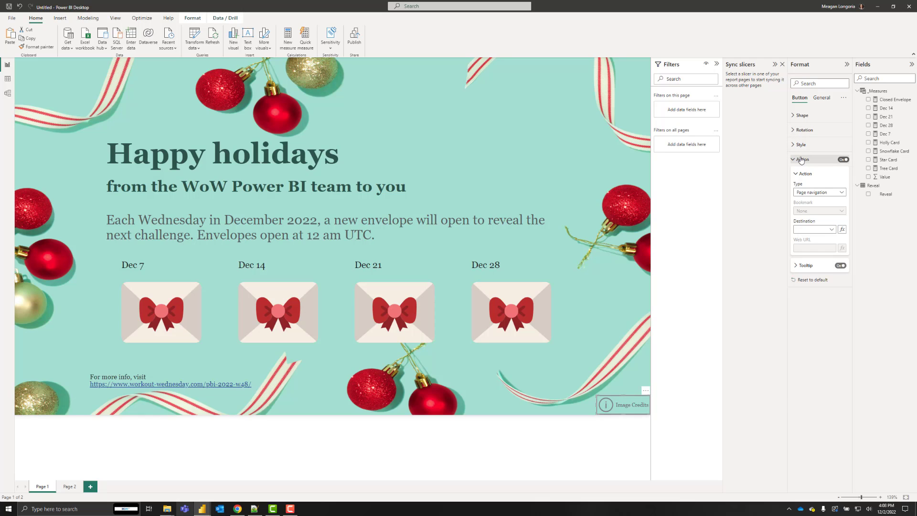
{"action": "left_click", "coordinate": [817, 194]}
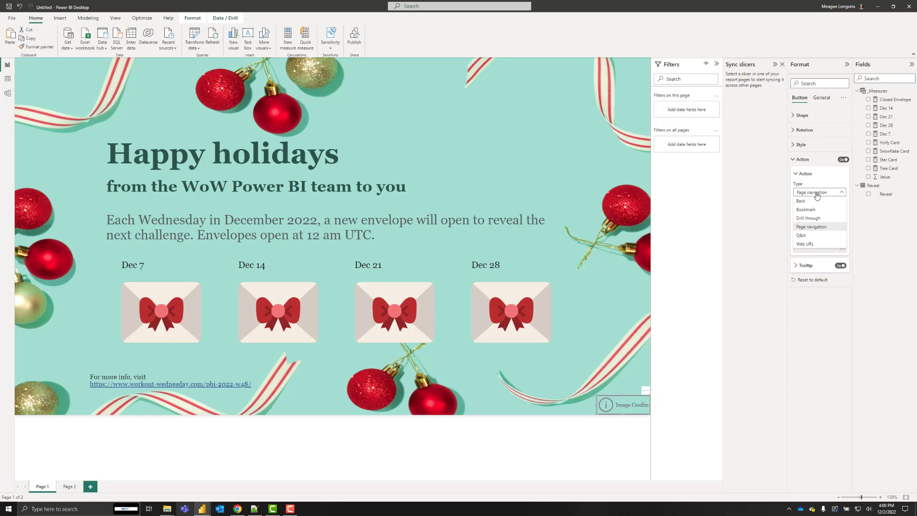
{"action": "left_click", "coordinate": [817, 227]}
{"action": "left_click", "coordinate": [816, 229]}
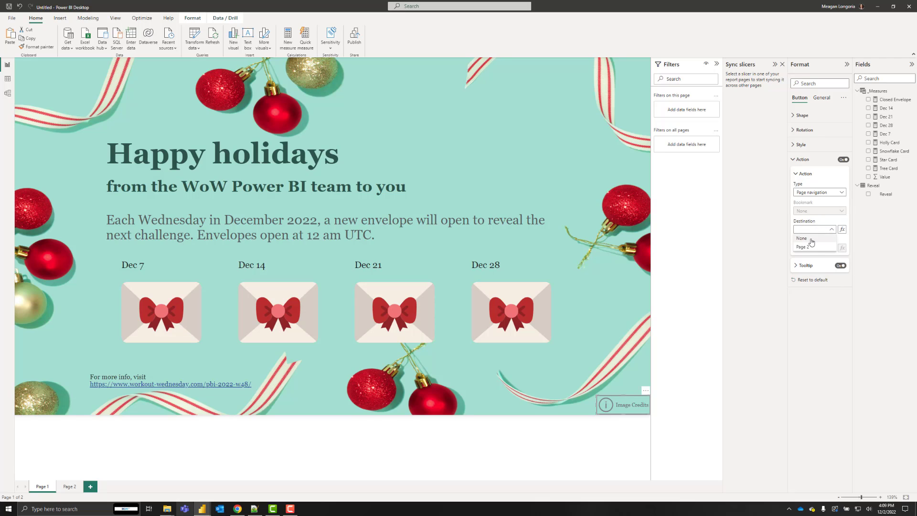
{"action": "left_click", "coordinate": [810, 248]}
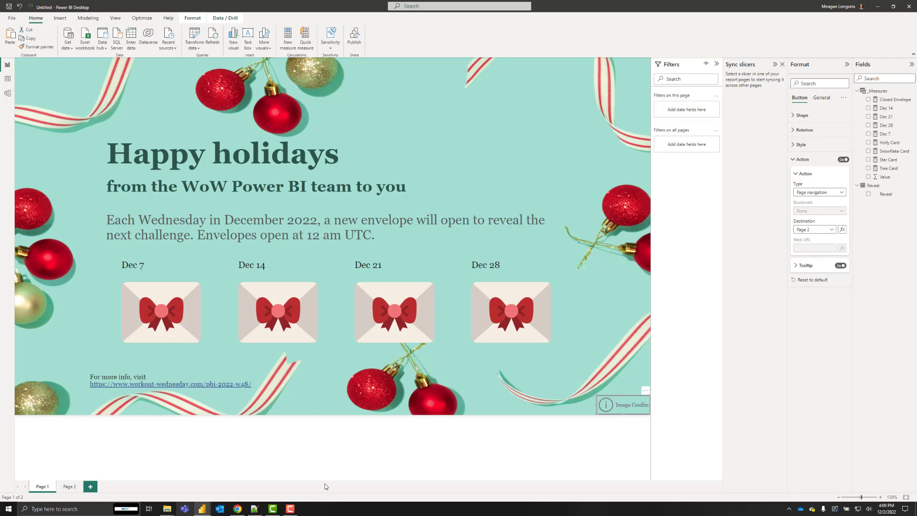
- Rename Page 2 as "Image Credits"
{"action": "double_click", "coordinate": [69, 487]}
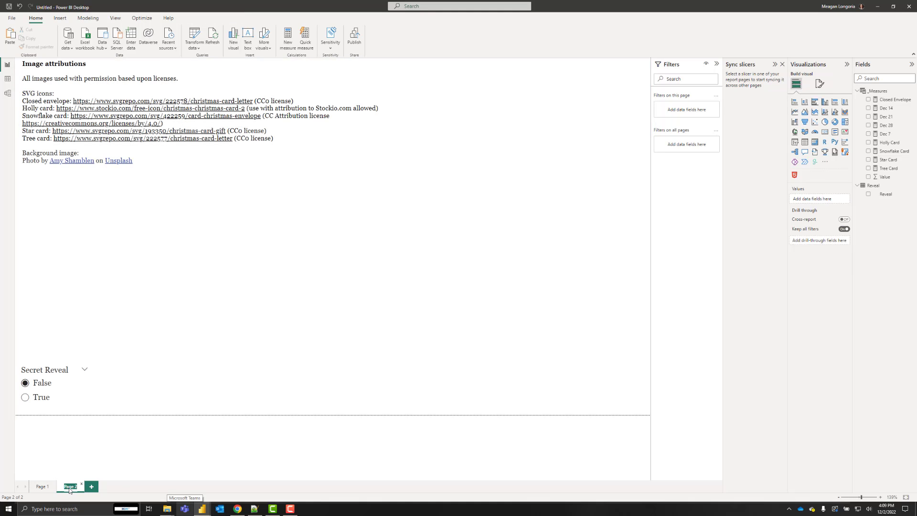
{"action": "type", "text": "IMage Credits"}
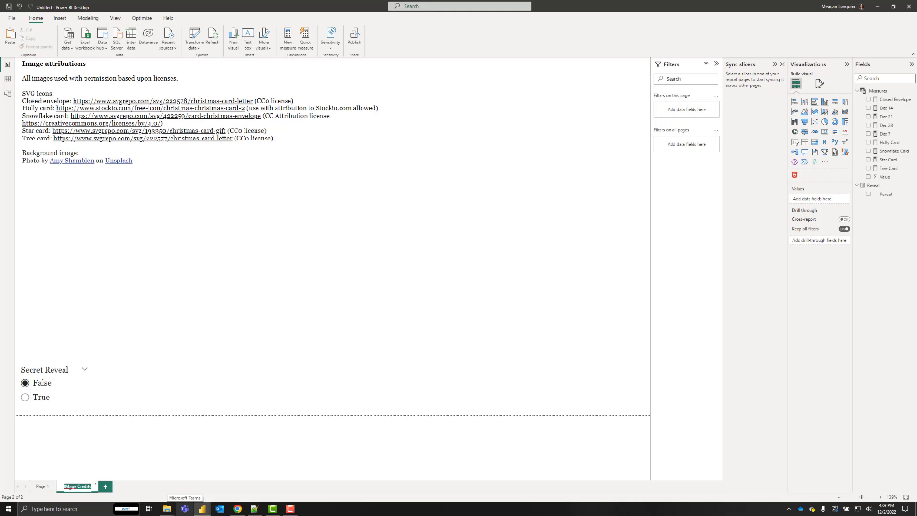
{"action": "key", "text": "Return"}
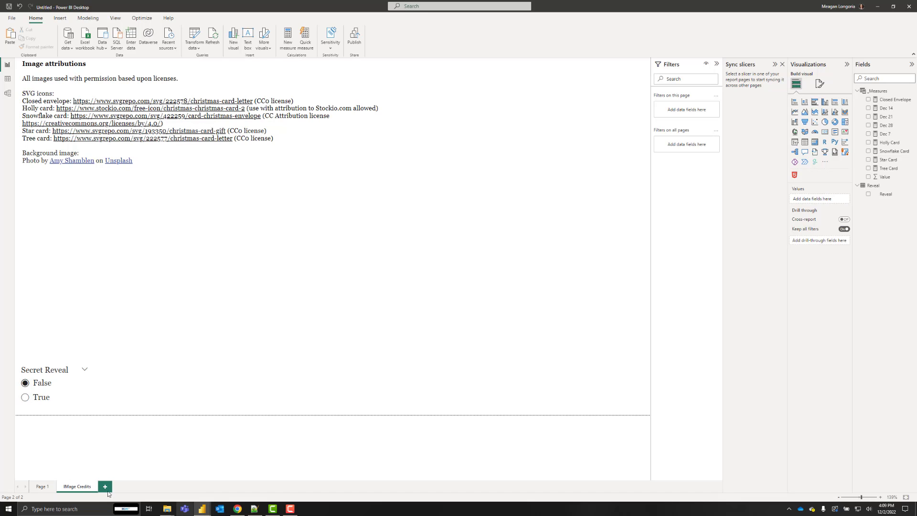
{"action": "double_click", "coordinate": [70, 487]}
{"action": "key", "text": "Return"}
{"action": "key", "text": "BackSpace"}
{"action": "type", "text": "m"}
{"action": "key", "text": "Return"}
- Rename Page 1 as "Happy Holidays"
{"action": "left_click", "coordinate": [43, 486]}
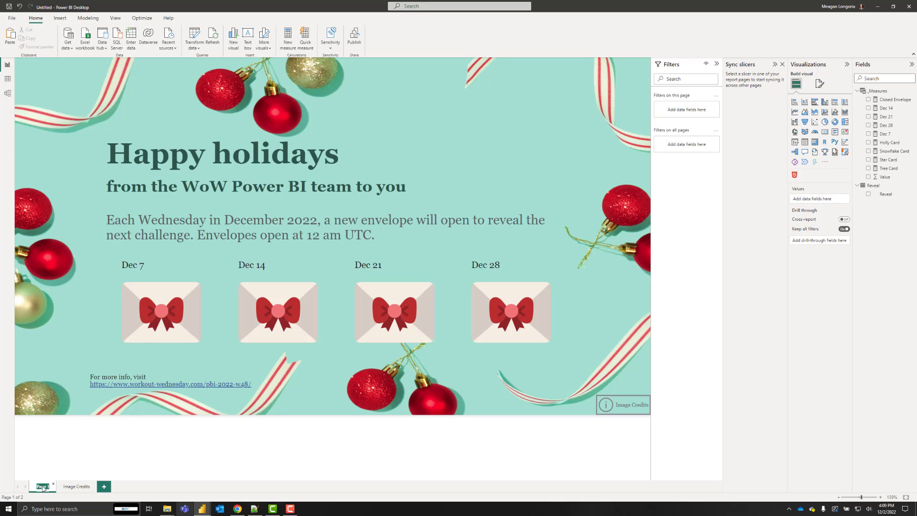
{"action": "type", "text": "Happy Holidays"}
{"action": "key", "text": "Return"}
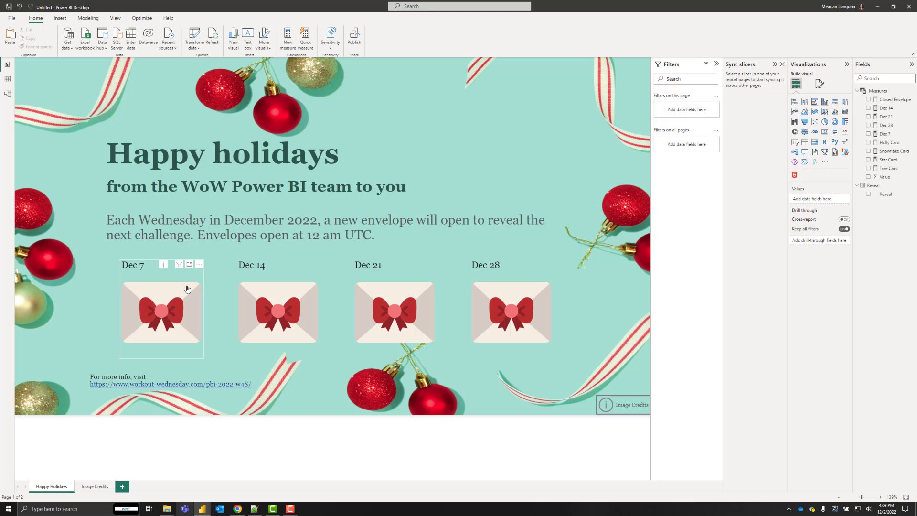
- Test the closed Dec 7 envelope's link and decline opening the browser
{"action": "left_click", "coordinate": [172, 294], "text": "ctrl"}
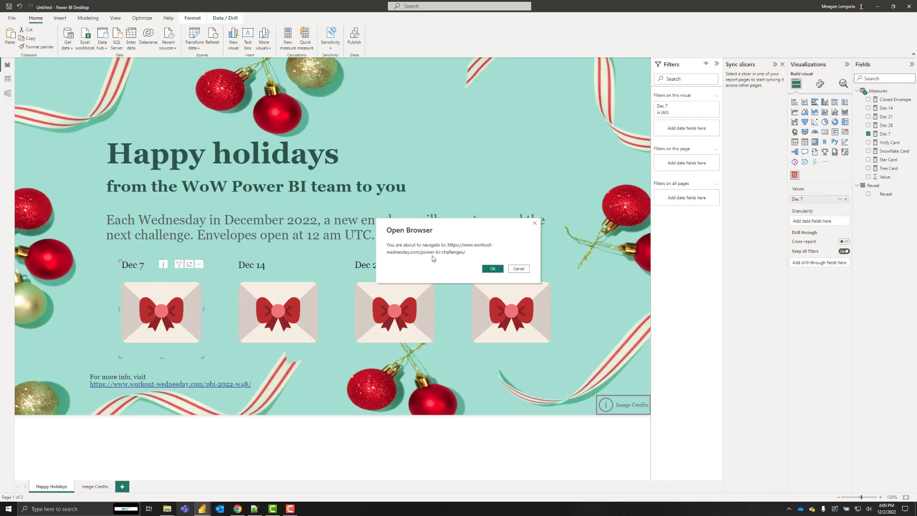
{"action": "left_click", "coordinate": [519, 269]}
- Set the Secret Reveal slicer to True and test the revealed Dec 7 card's link without opening the browser
{"action": "left_click", "coordinate": [92, 489]}
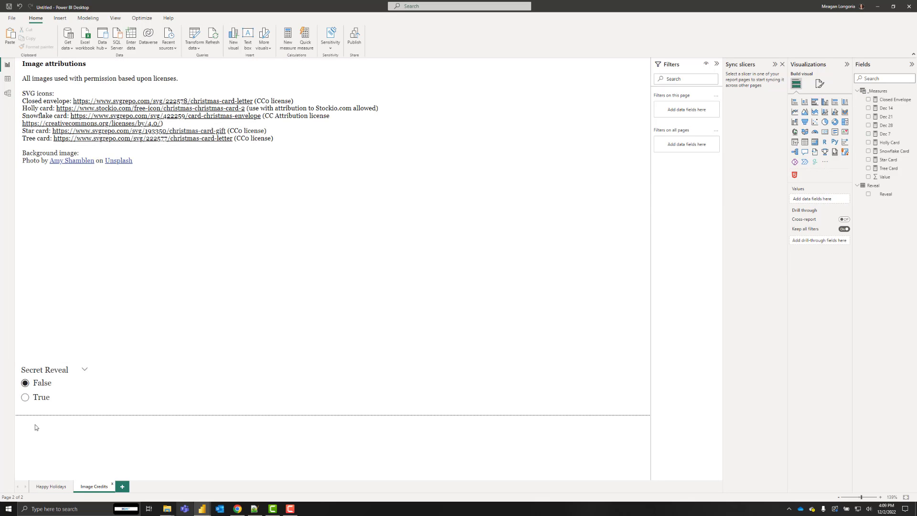
{"action": "left_click", "coordinate": [25, 400]}
{"action": "left_click", "coordinate": [57, 487]}
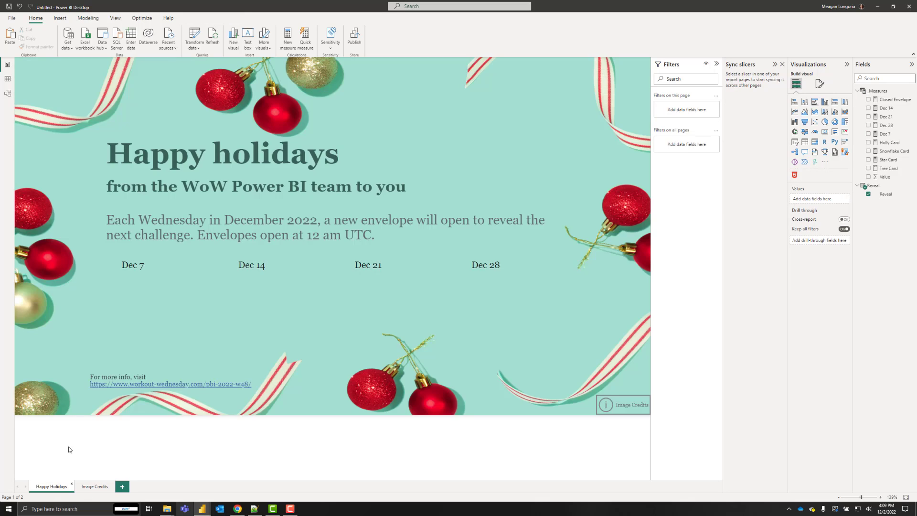
{"action": "left_click", "coordinate": [166, 301], "text": "ctrl"}
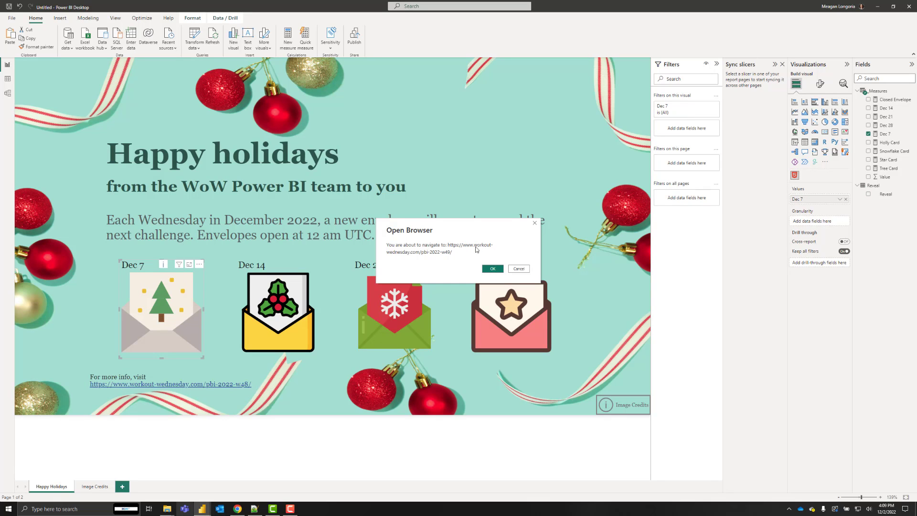
{"action": "left_click", "coordinate": [520, 269]}
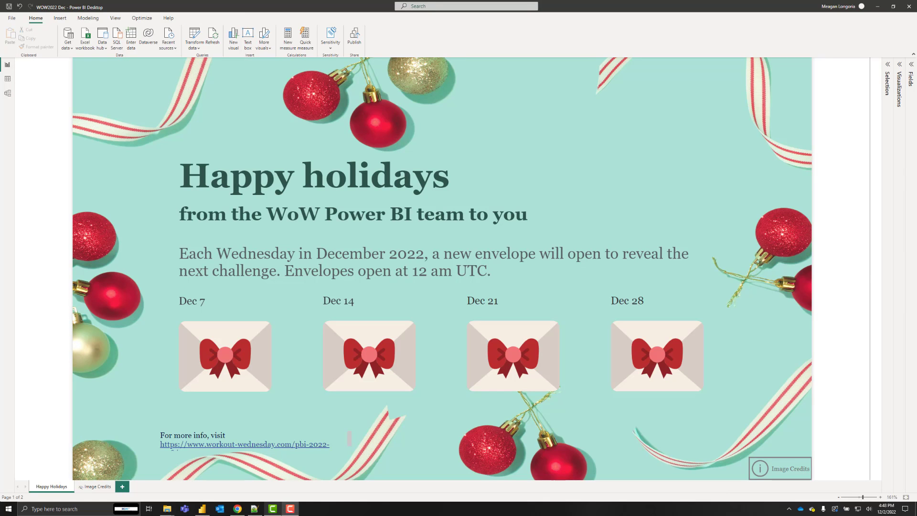
- Widen the "For more info, visit" text box so that its full link fits on one line
{"action": "left_click", "coordinate": [328, 449]}
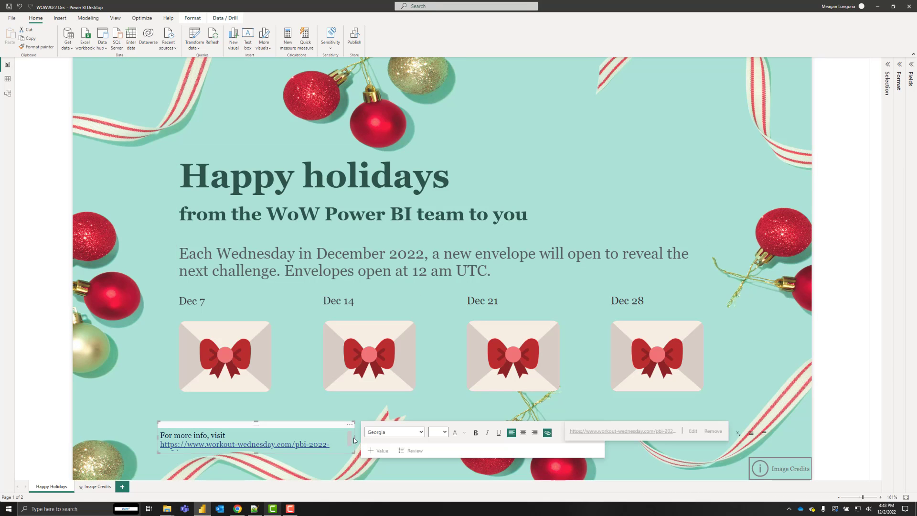
{"action": "left_click_drag", "start_coordinate": [354, 440], "coordinate": [360, 440]}
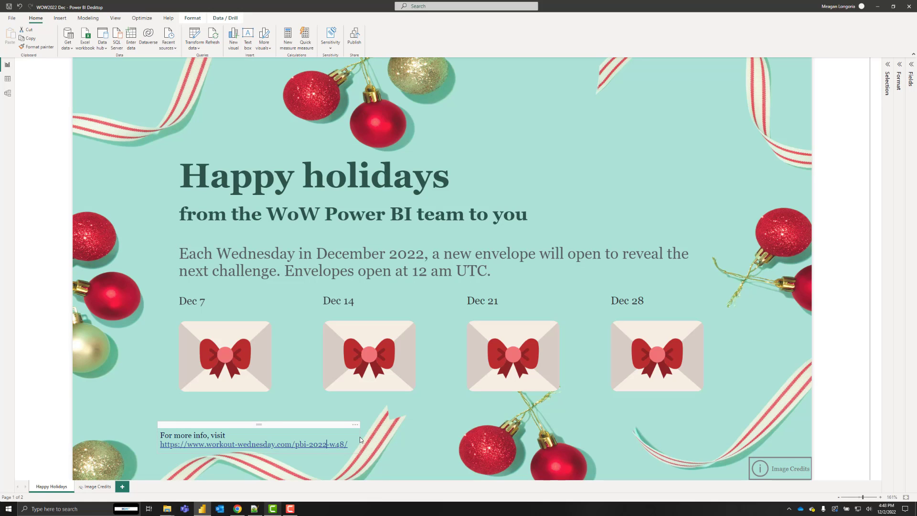
{"action": "left_click", "coordinate": [422, 407]}
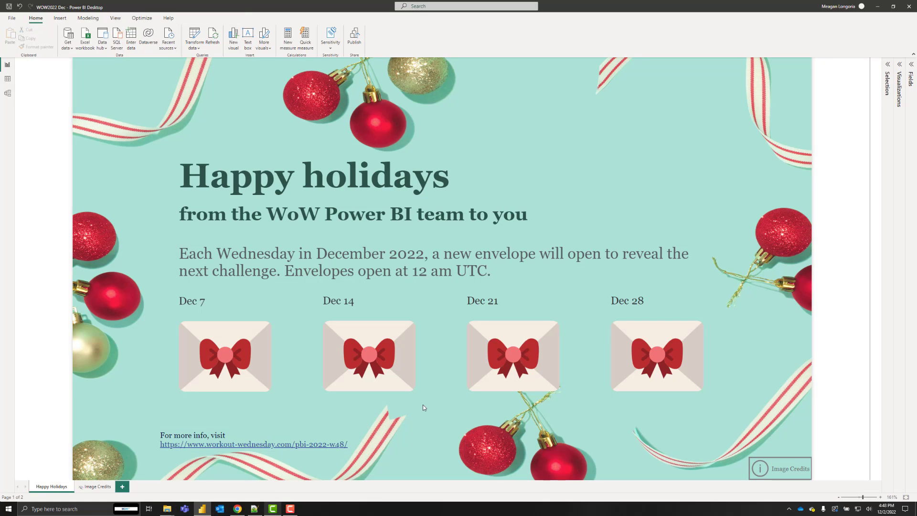